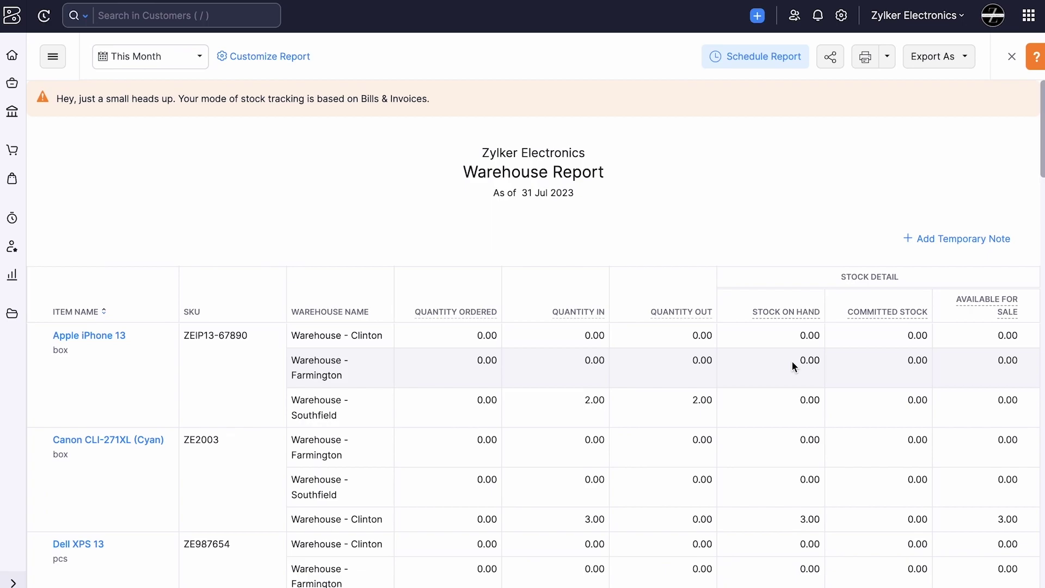
{"action": "mouse_move", "coordinate": [459, 318]}
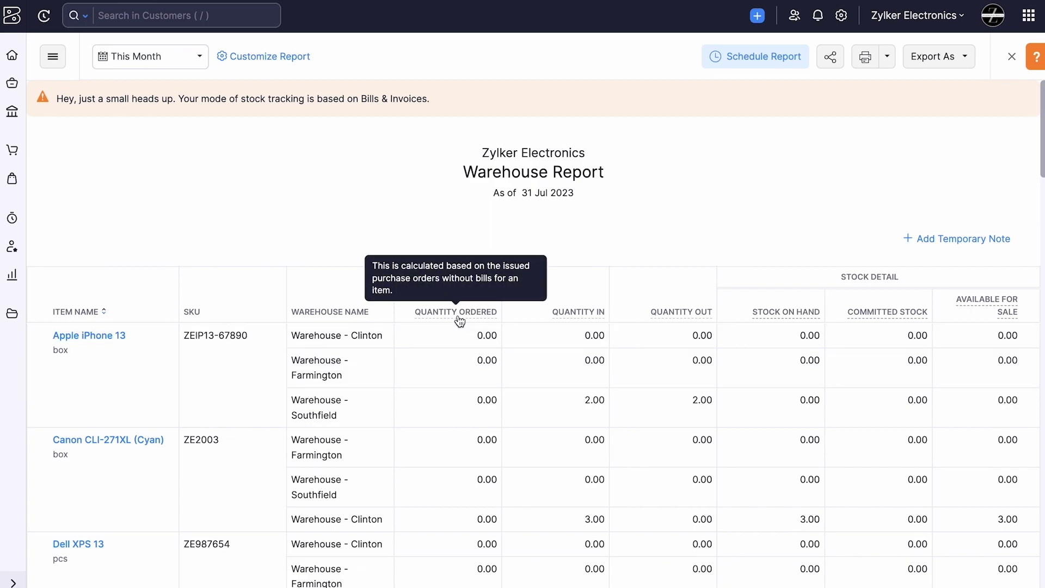
{"action": "mouse_move", "coordinate": [896, 321]}
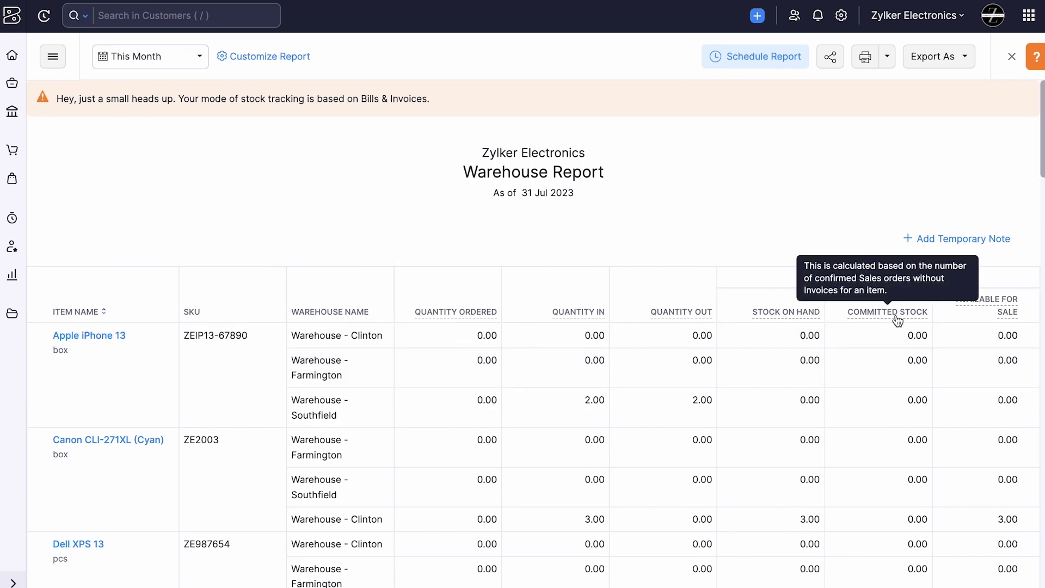
{"action": "mouse_move", "coordinate": [684, 316]}
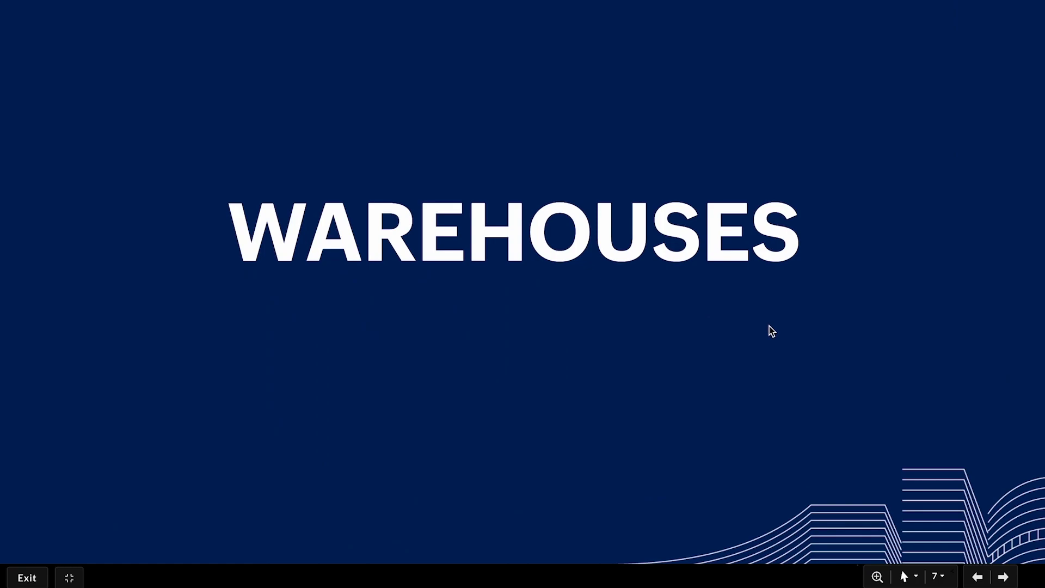
{"action": "key", "text": "Right"}
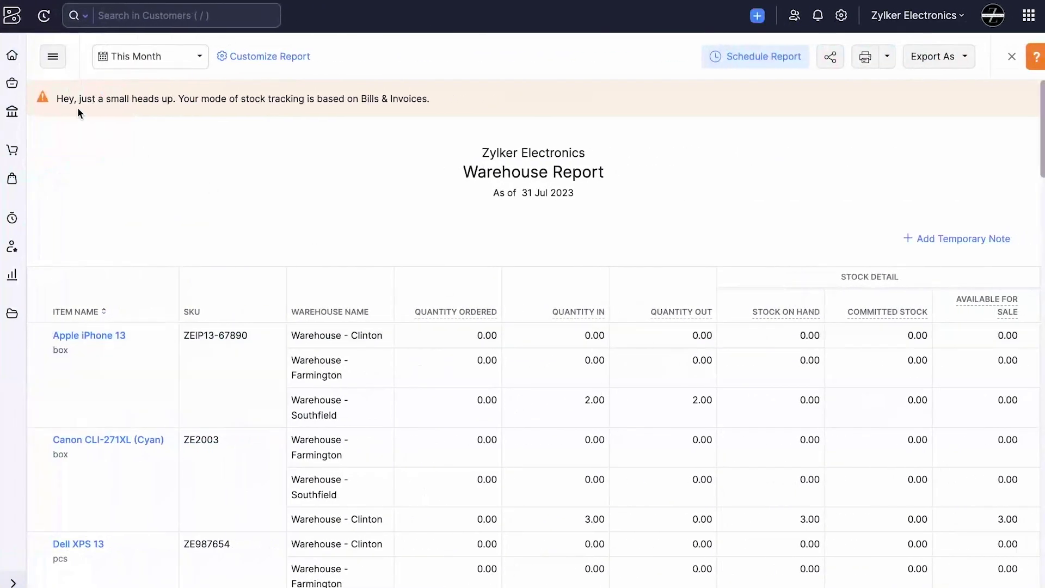
- Start creating a new item of type Goods from the items list
{"action": "left_click", "coordinate": [13, 83]}
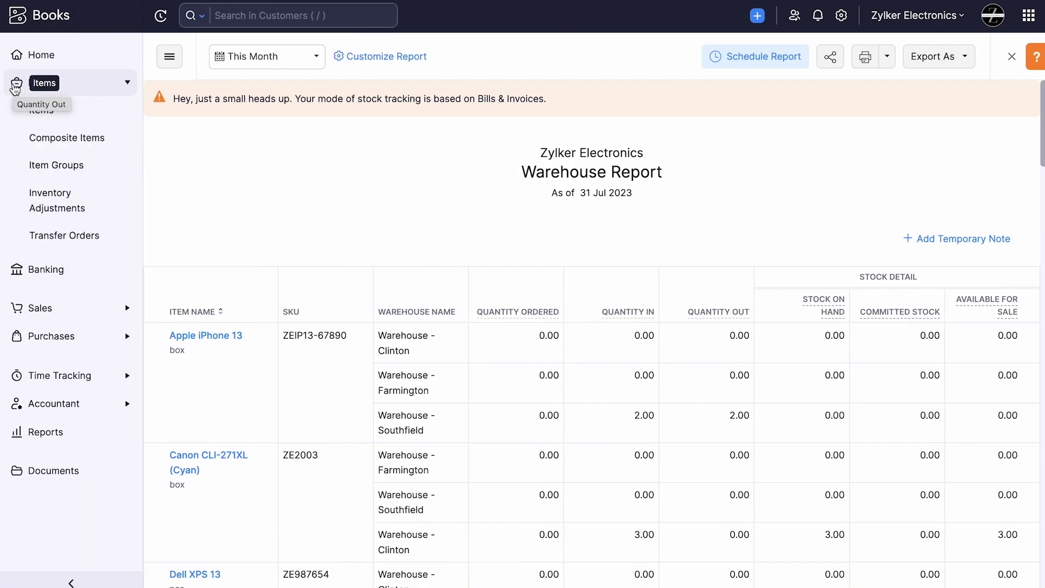
{"action": "left_click", "coordinate": [48, 113]}
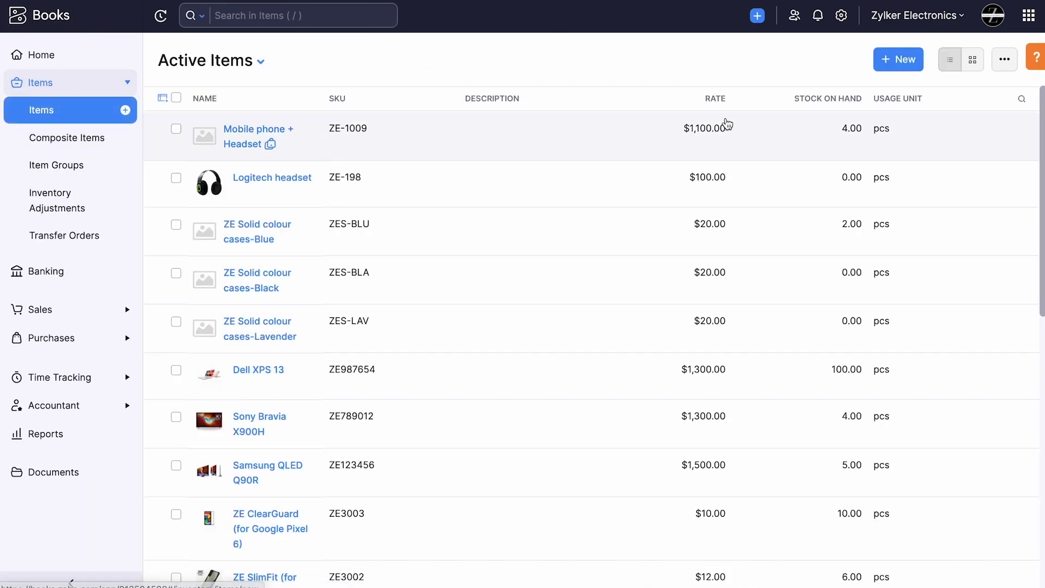
{"action": "left_click", "coordinate": [887, 63]}
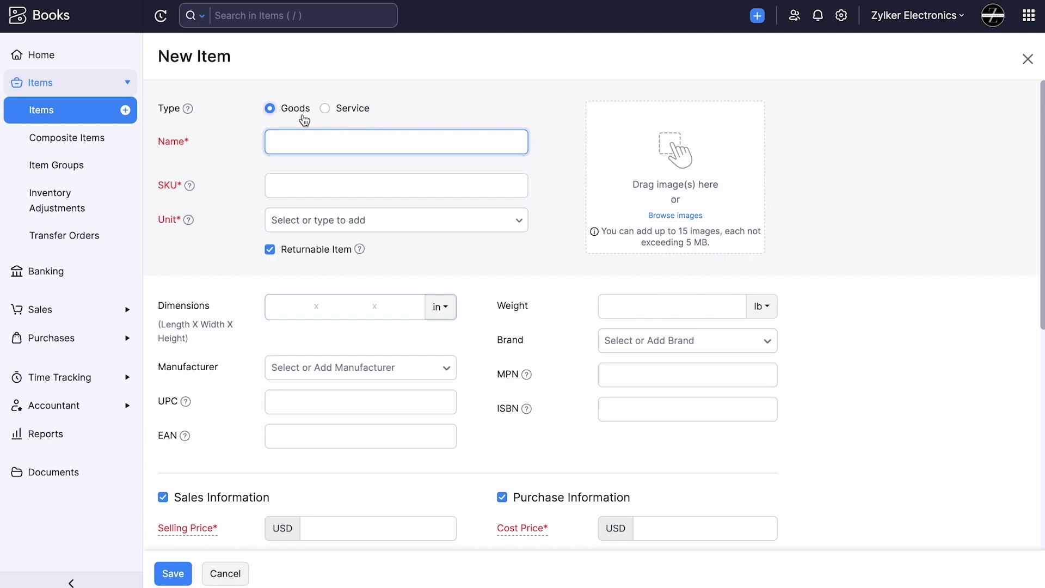
{"action": "left_click_drag", "start_coordinate": [310, 107], "coordinate": [275, 107]}
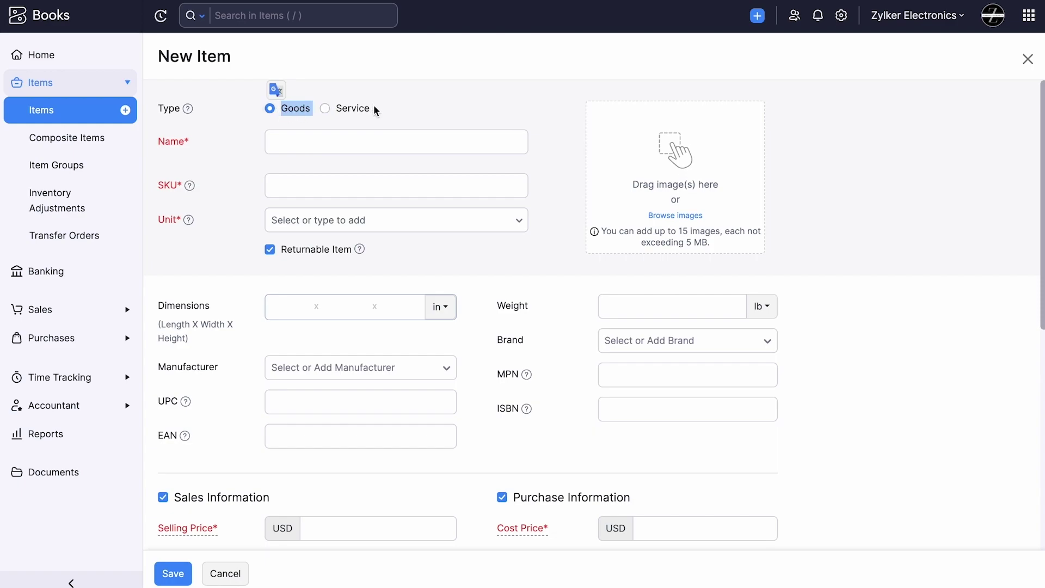
{"action": "left_click_drag", "start_coordinate": [373, 109], "coordinate": [338, 115]}
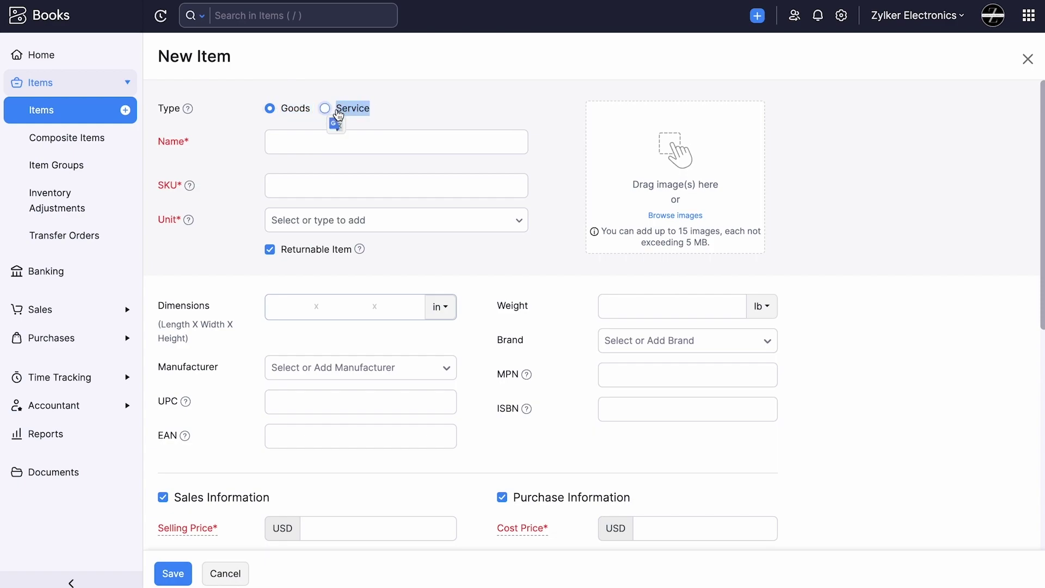
- Name the new item Logitech MK240 Wireless Keyboard and give it the SKU ZE-1897 and the unit pcs
{"action": "left_click", "coordinate": [292, 149]}
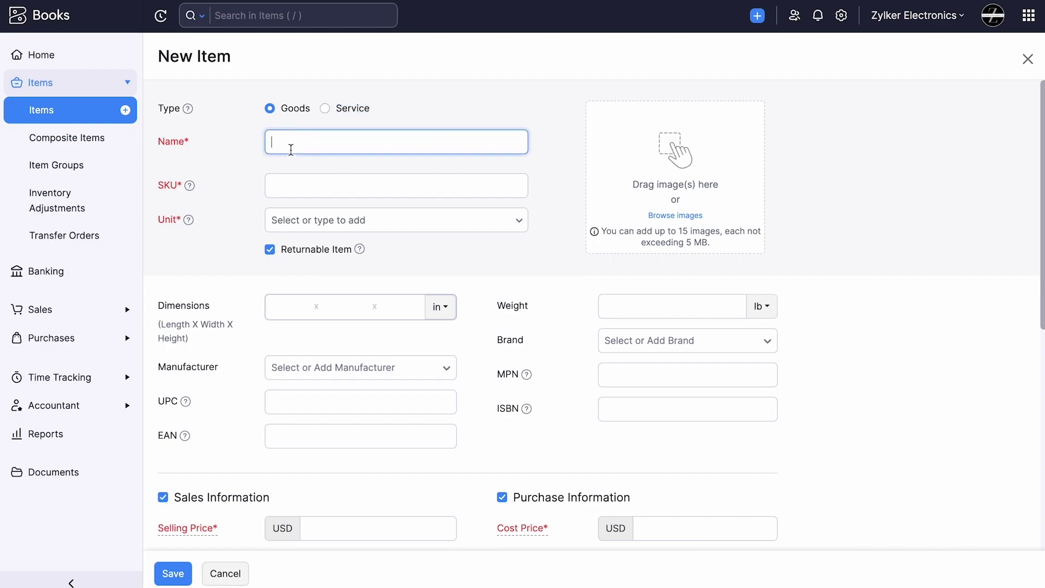
{"action": "type", "text": "Logitech MK240 Wireless Keyboard"}
{"action": "left_click", "coordinate": [297, 188]}
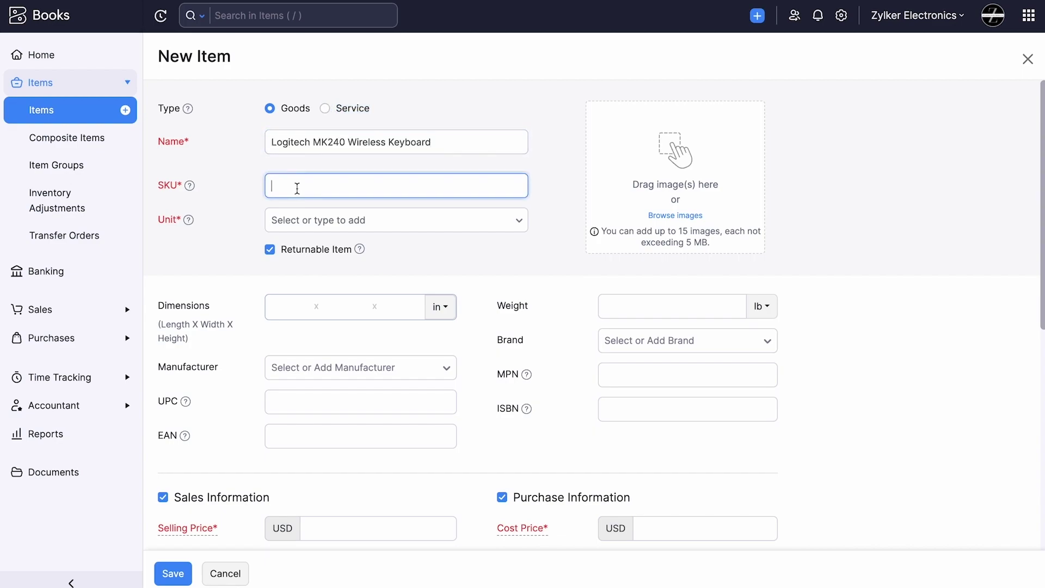
{"action": "type", "text": "ZE-1897"}
{"action": "left_click", "coordinate": [301, 218]}
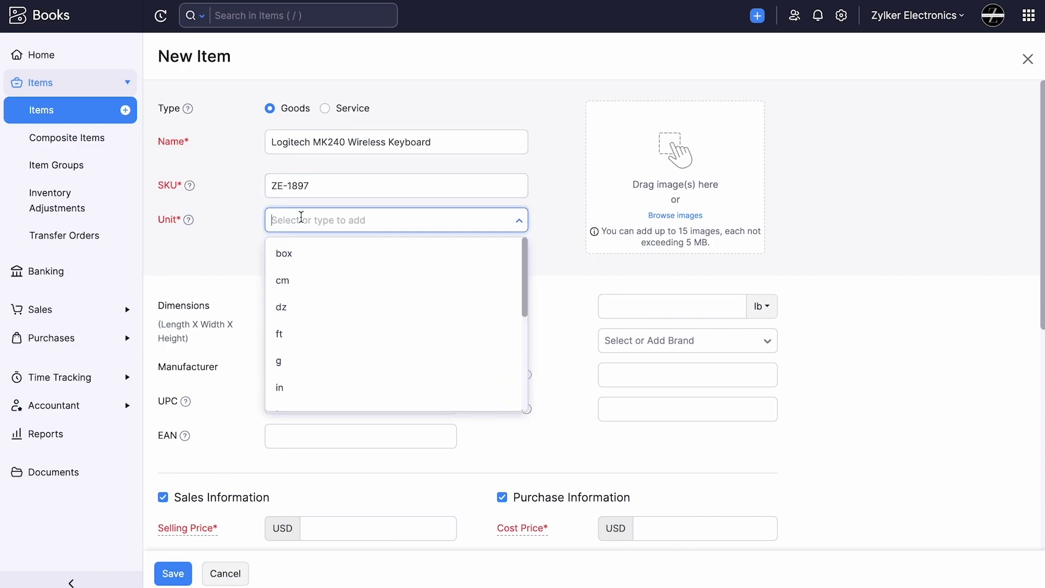
{"action": "type", "text": "pc"}
{"action": "key", "text": "Return"}
- Set the item's selling price to 100 USD and its cost price to 80 USD
{"action": "scroll", "coordinate": [385, 228], "scroll_direction": "down", "scroll_amount": 5}
{"action": "left_click", "coordinate": [385, 229]}
{"action": "type", "text": "100"}
{"action": "left_click", "coordinate": [676, 231]}
{"action": "type", "text": "80"}
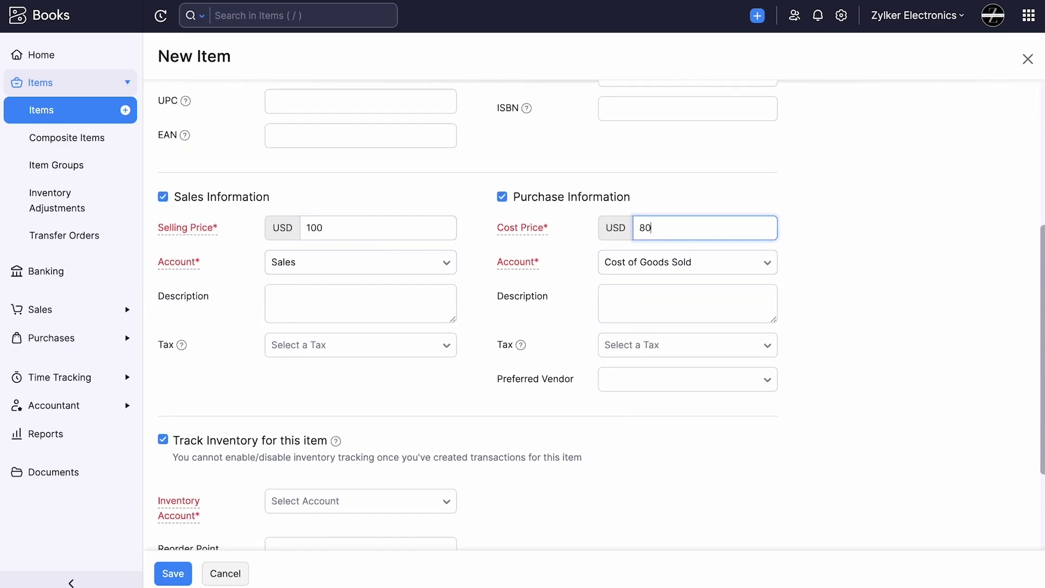
- Keep inventory tracking enabled for the item and assign Inventory Asset as its inventory account
{"action": "scroll", "coordinate": [585, 334], "scroll_direction": "down", "scroll_amount": 3}
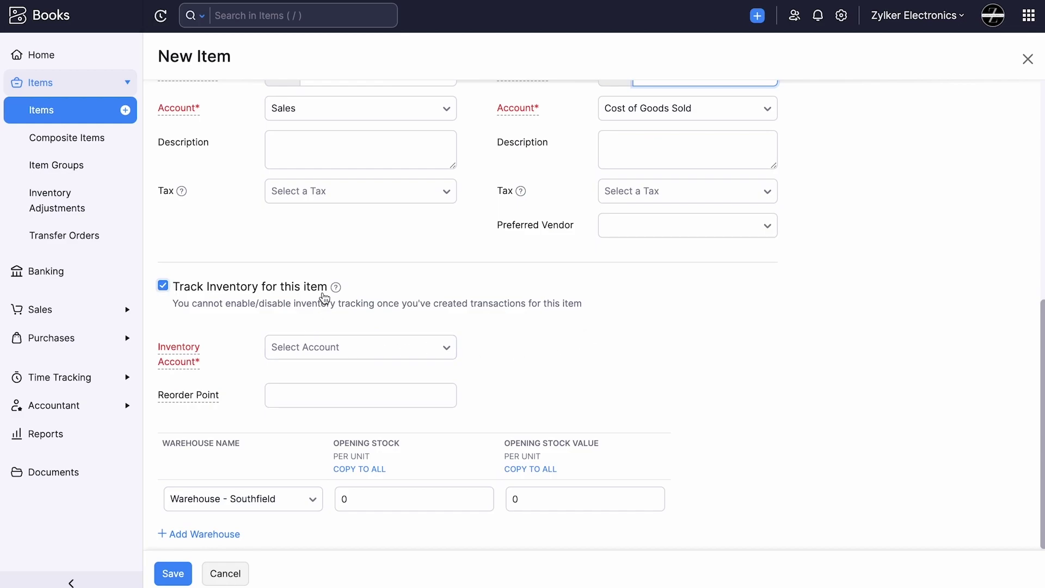
{"action": "left_click", "coordinate": [163, 286]}
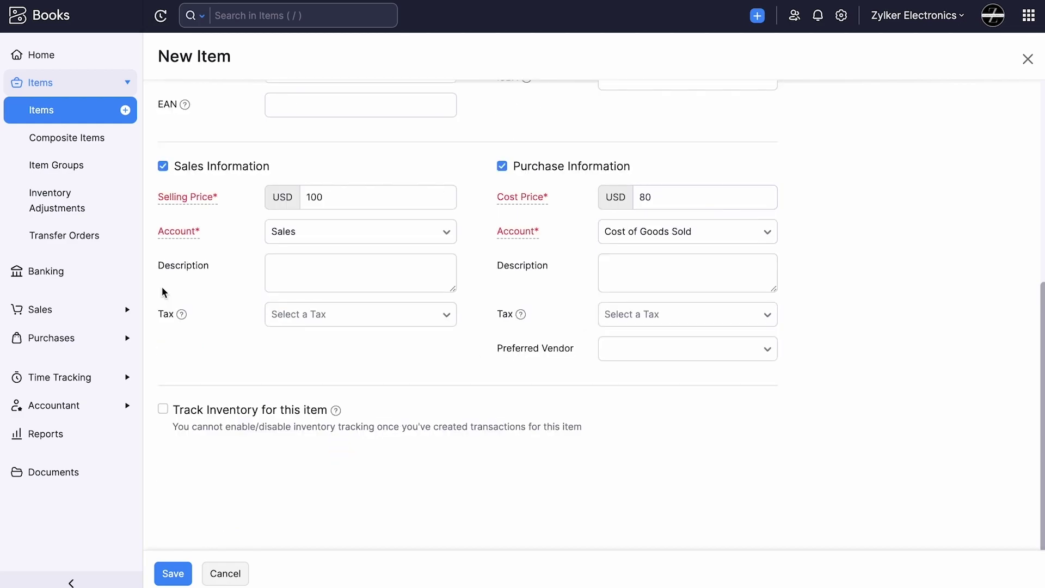
{"action": "left_click", "coordinate": [163, 409]}
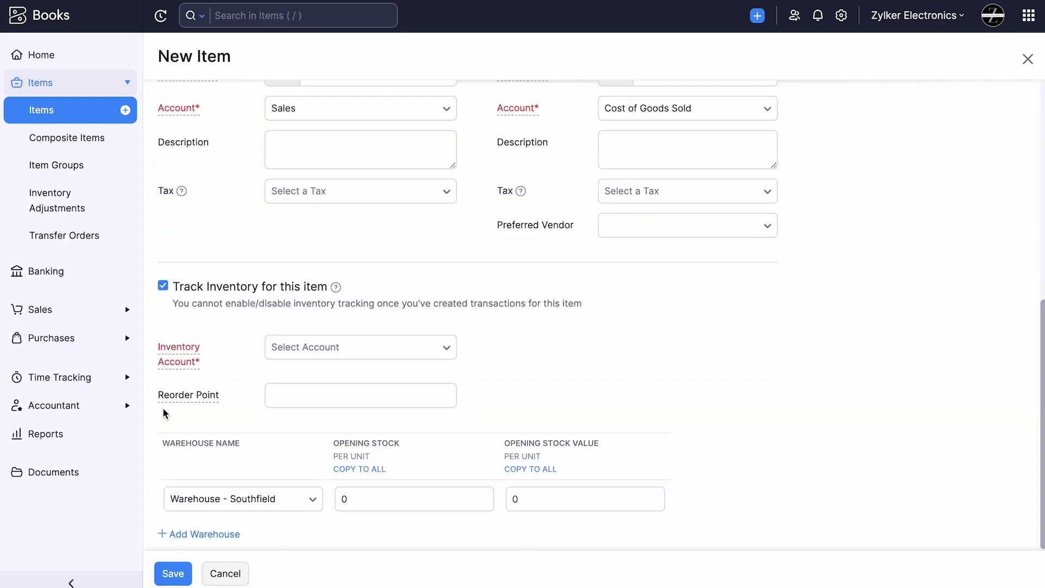
{"action": "scroll", "coordinate": [163, 414], "scroll_direction": "down", "scroll_amount": 2}
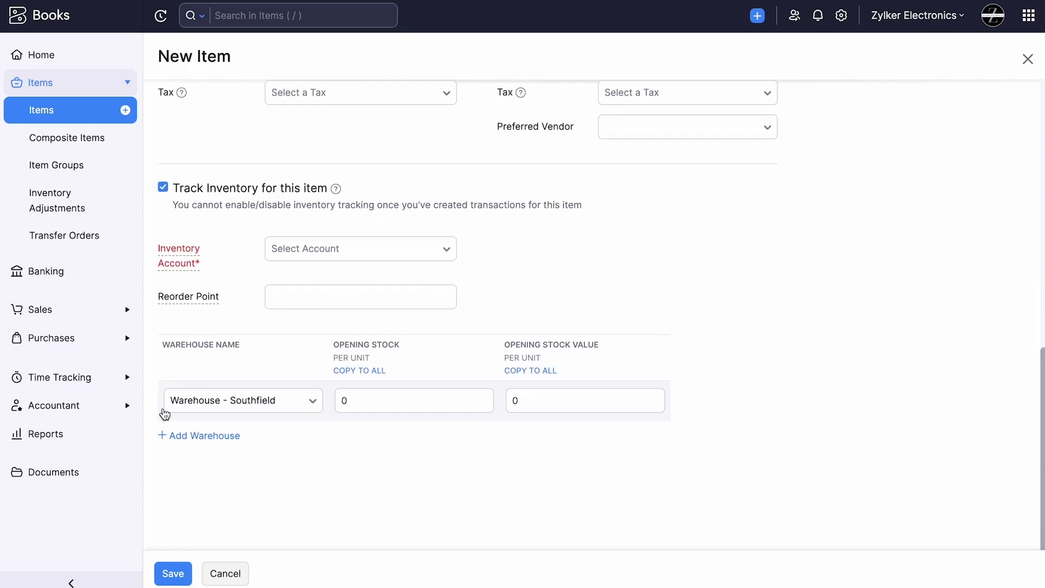
{"action": "left_click", "coordinate": [275, 248]}
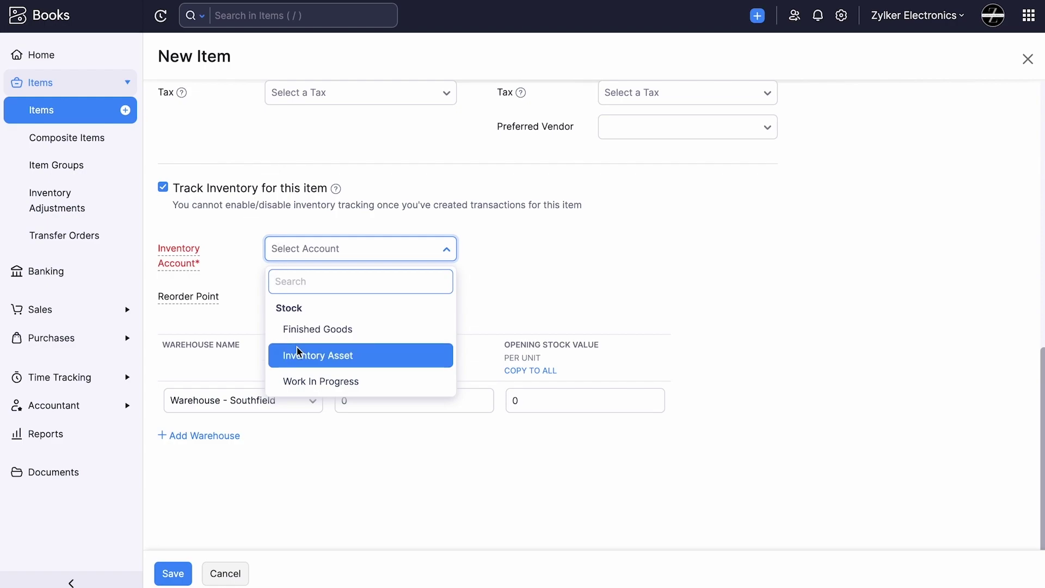
{"action": "left_click", "coordinate": [299, 354]}
- Enter an opening stock of 10 at a value of 80 per unit for Warehouse - Farmington and save the item
{"action": "left_click", "coordinate": [344, 400]}
{"action": "type", "text": "10"}
{"action": "left_click", "coordinate": [514, 401]}
{"action": "type", "text": "80"}
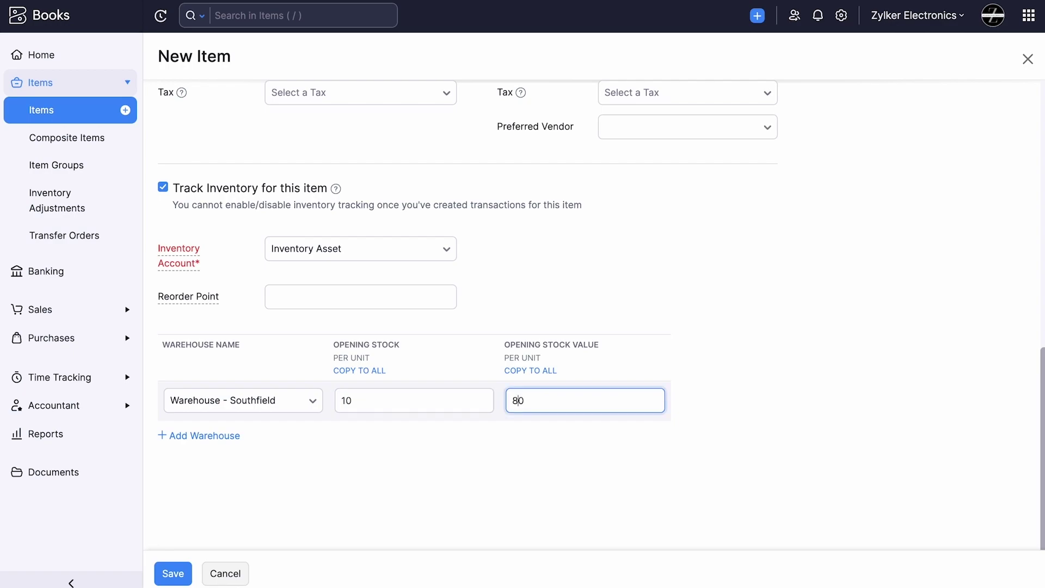
{"action": "left_click", "coordinate": [244, 401]}
{"action": "left_click", "coordinate": [274, 493]}
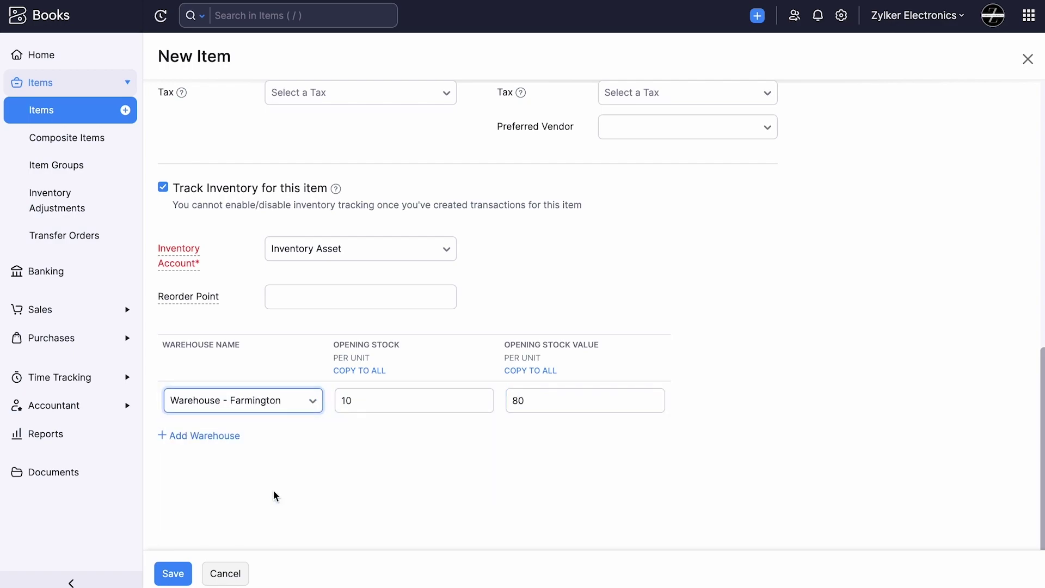
{"action": "scroll", "coordinate": [248, 446], "scroll_direction": "up", "scroll_amount": 10}
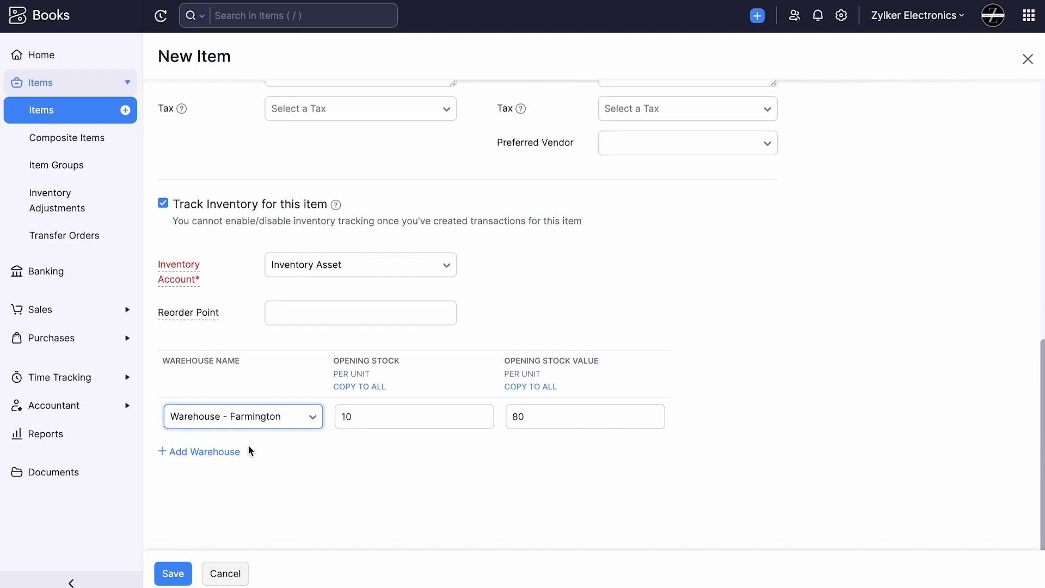
{"action": "scroll", "coordinate": [247, 444], "scroll_direction": "down", "scroll_amount": 10}
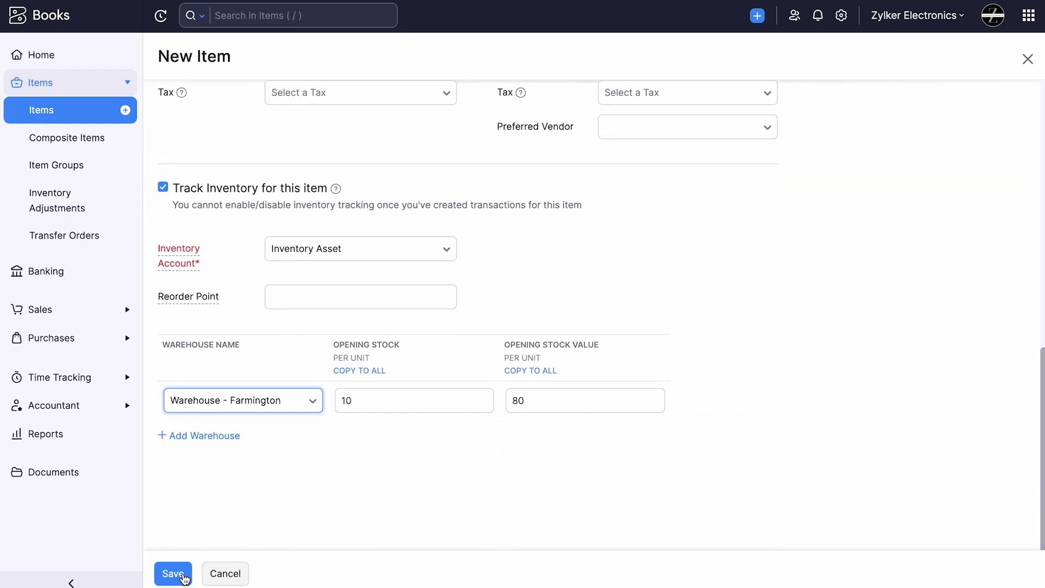
{"action": "left_click", "coordinate": [183, 576]}
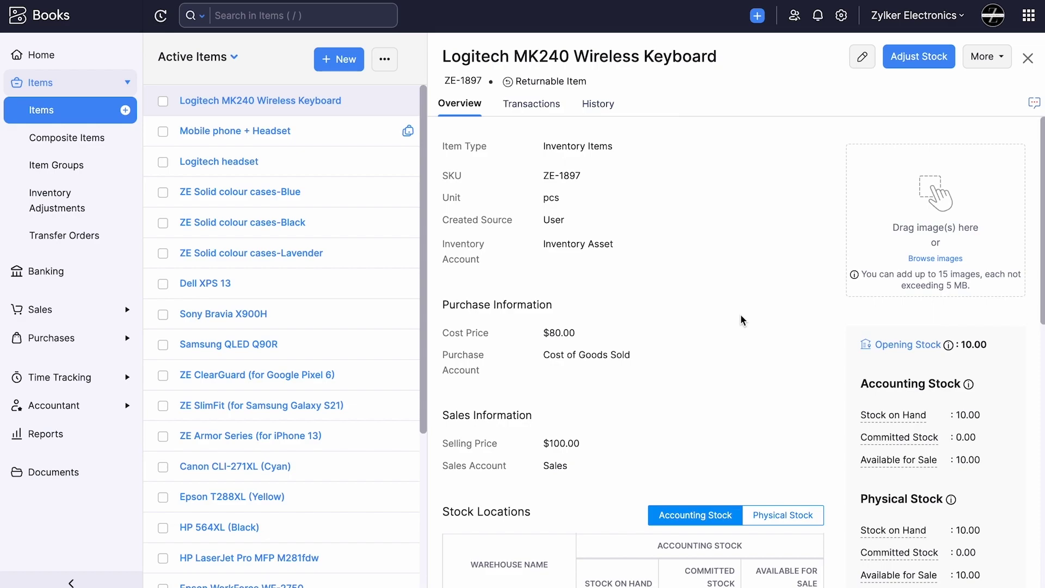
- Enable serial number tracking and batch tracking in the organization's item preferences
{"action": "left_click", "coordinate": [841, 15]}
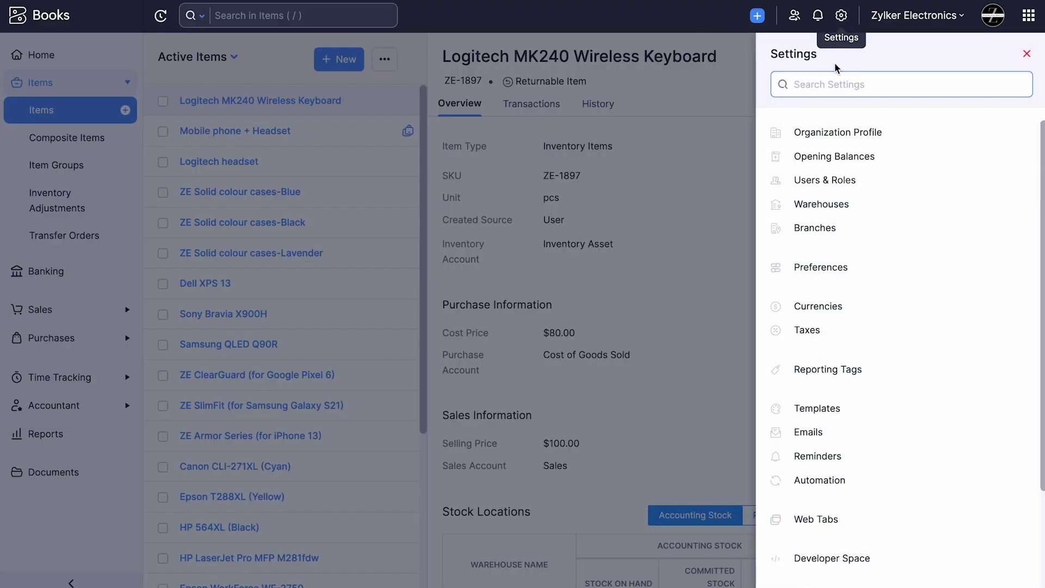
{"action": "left_click", "coordinate": [822, 274]}
{"action": "left_click", "coordinate": [196, 413]}
{"action": "scroll", "coordinate": [476, 422], "scroll_direction": "down", "scroll_amount": 5}
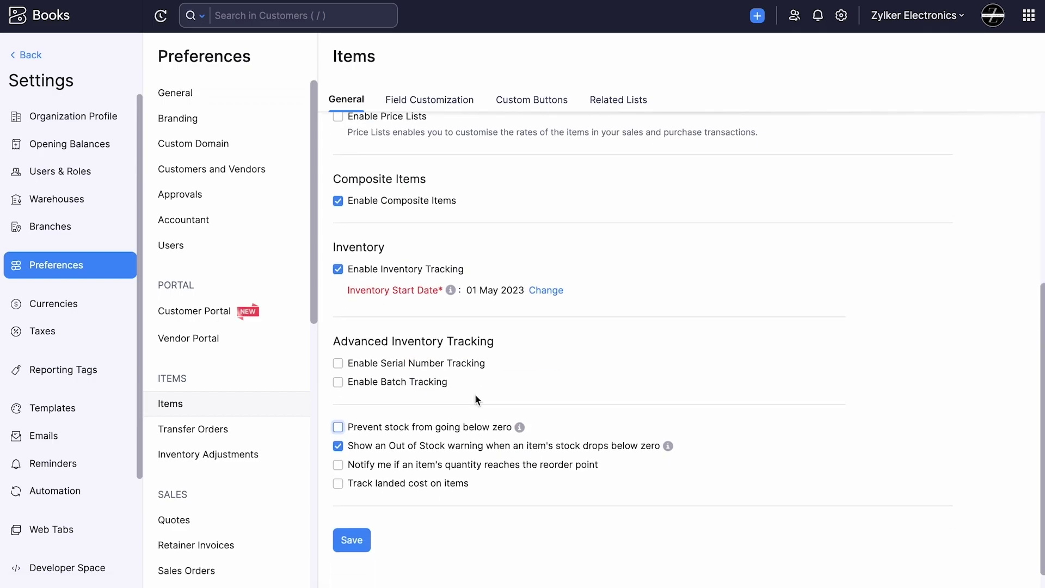
{"action": "left_click", "coordinate": [370, 364]}
{"action": "left_click", "coordinate": [370, 363]}
{"action": "left_click", "coordinate": [369, 384]}
{"action": "left_click", "coordinate": [370, 363]}
- Configure mandatory serial and batch tracking in Invoices, Sales Receipts, Bills & Credit Notes, and save the item preferences
{"action": "left_click", "coordinate": [794, 427]}
{"action": "left_click", "coordinate": [554, 109]}
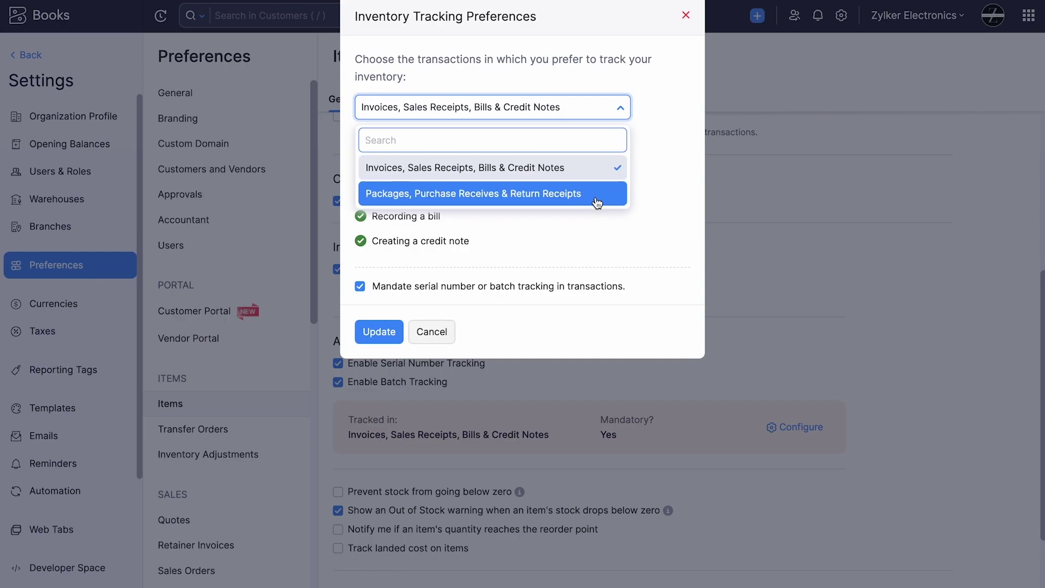
{"action": "left_click", "coordinate": [563, 229]}
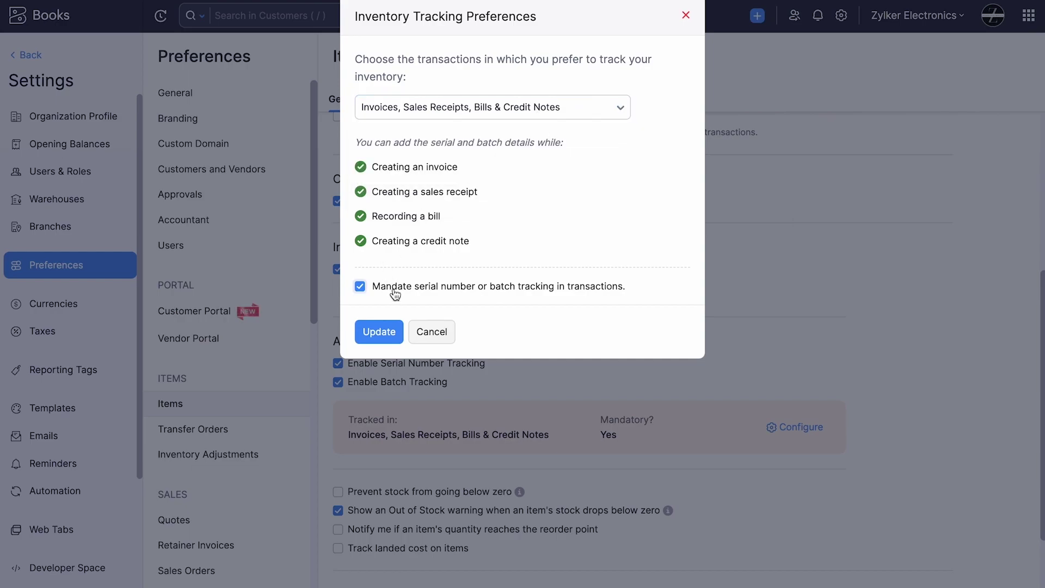
{"action": "left_click", "coordinate": [386, 333]}
{"action": "scroll", "coordinate": [387, 336], "scroll_direction": "down", "scroll_amount": 2}
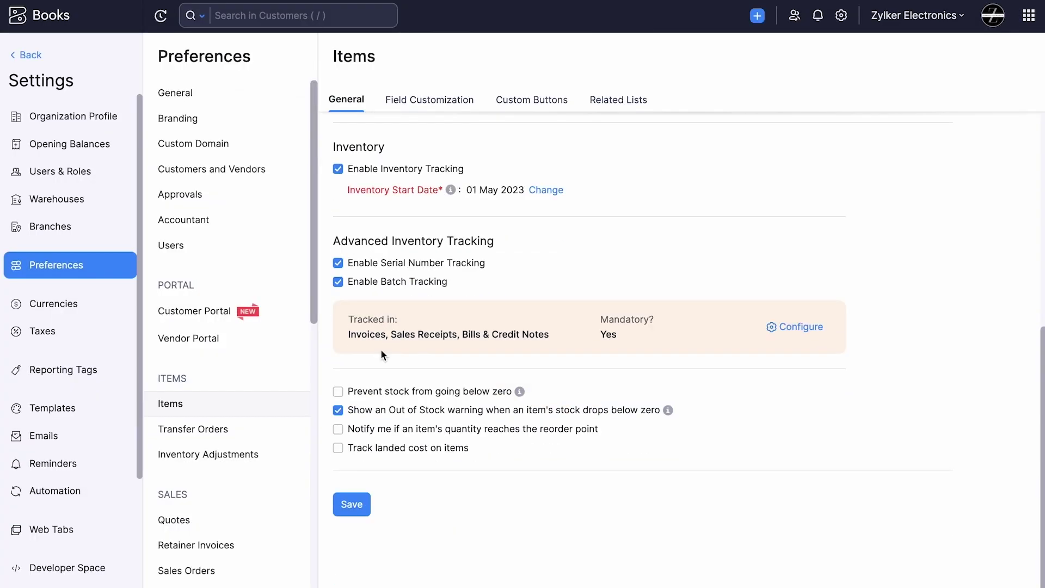
{"action": "left_click", "coordinate": [352, 504]}
- Return to the Logitech MK240 Wireless Keyboard, edit it and set its advanced inventory tracking to Track Serial Number
{"action": "left_click", "coordinate": [30, 55]}
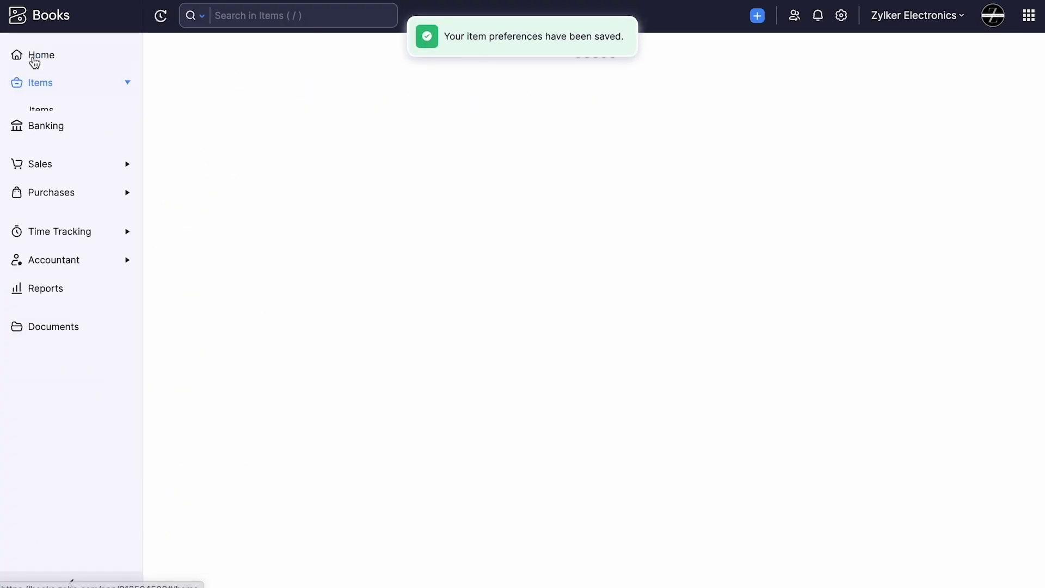
{"action": "left_click", "coordinate": [862, 57]}
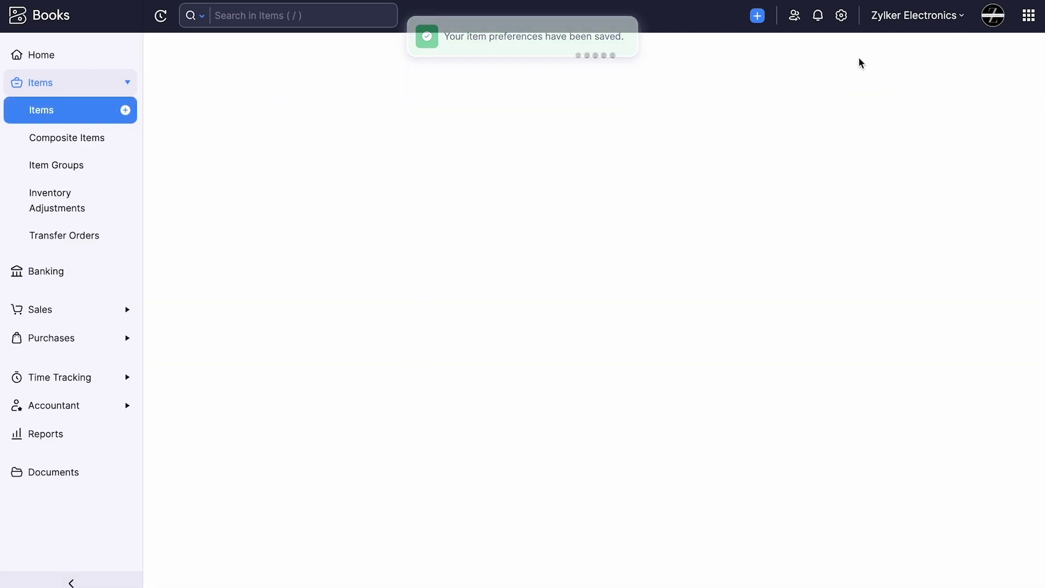
{"action": "scroll", "coordinate": [409, 408], "scroll_direction": "down", "scroll_amount": 5}
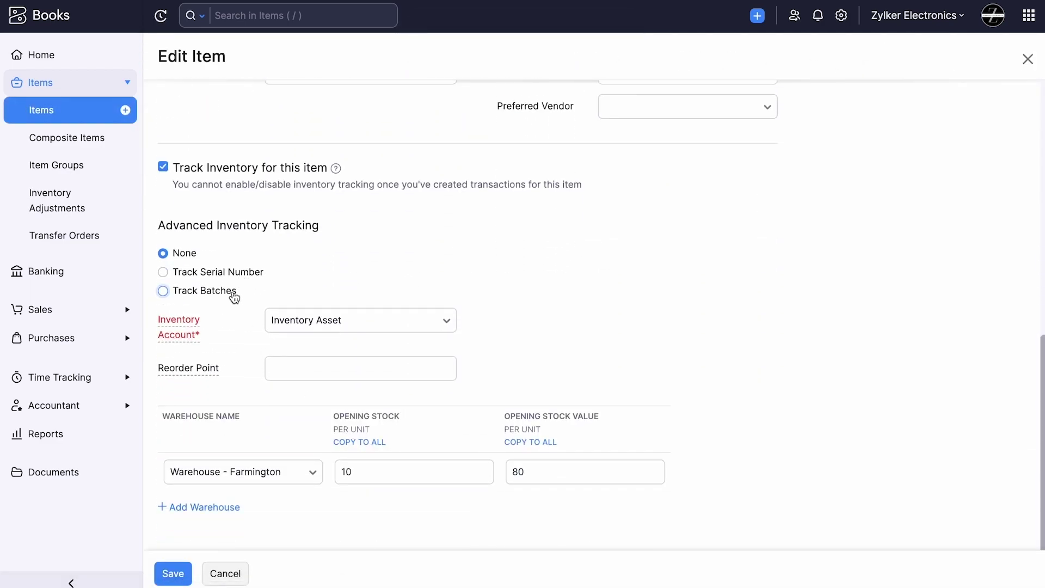
{"action": "left_click", "coordinate": [247, 276]}
{"action": "scroll", "coordinate": [341, 296], "scroll_direction": "down", "scroll_amount": 2}
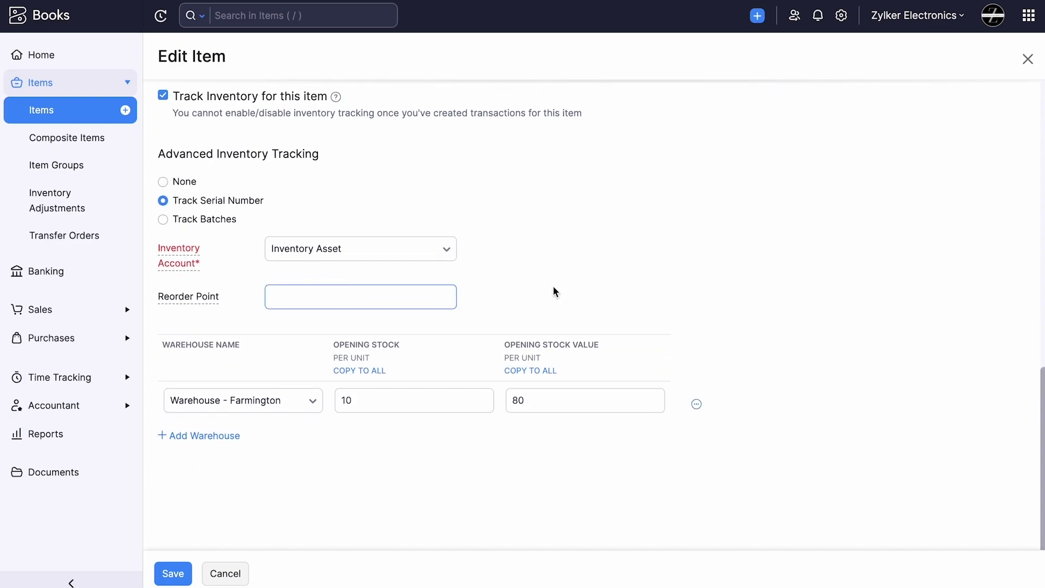
- Add serial numbers 1 to 9 and 19 to the keyboard's Warehouse - Farmington opening stock and save the item
{"action": "left_click", "coordinate": [696, 404]}
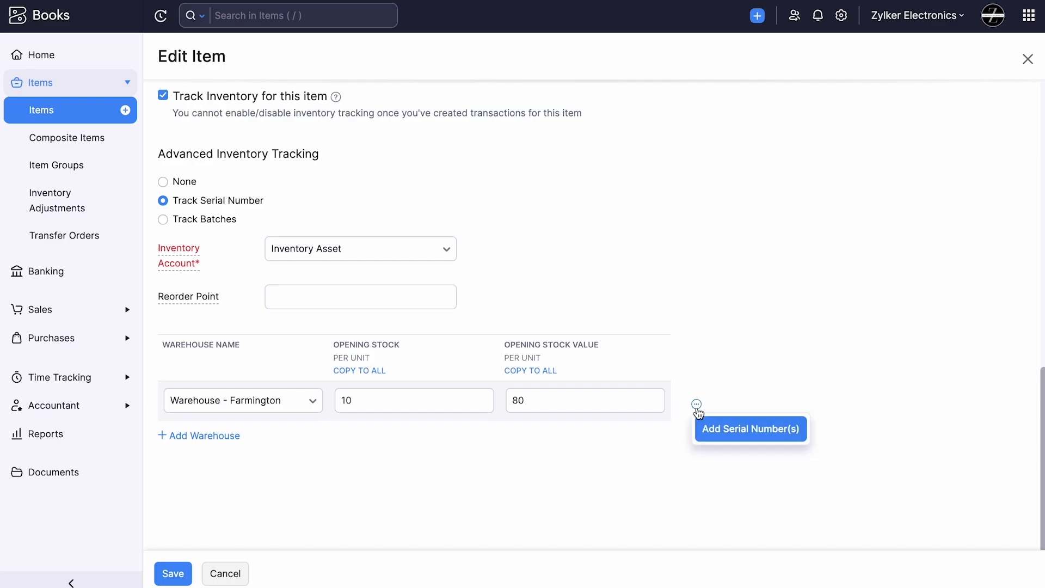
{"action": "left_click", "coordinate": [734, 434]}
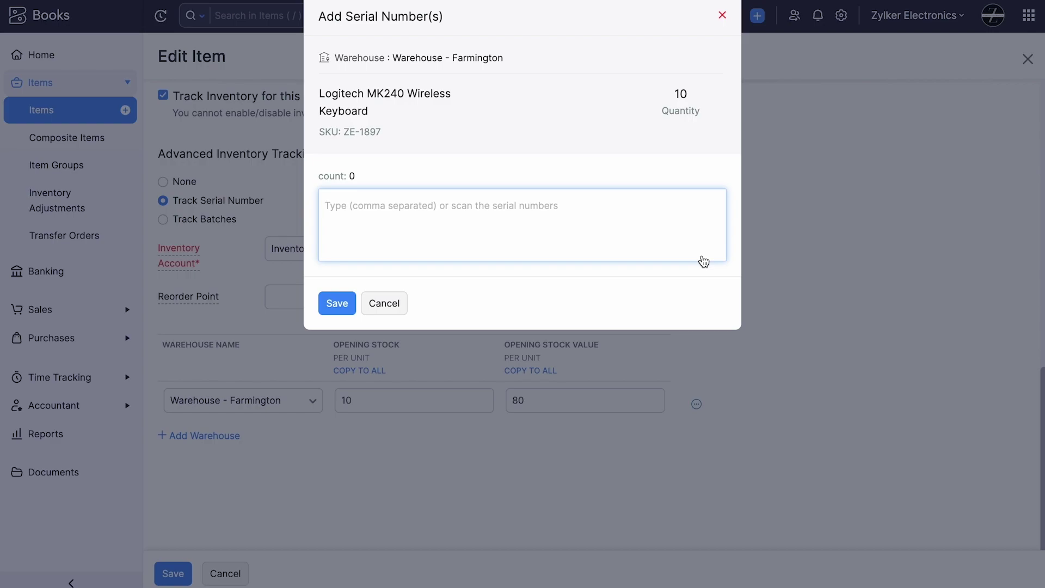
{"action": "type", "text": "1,2,3,4,5,6,7,8,9,19"}
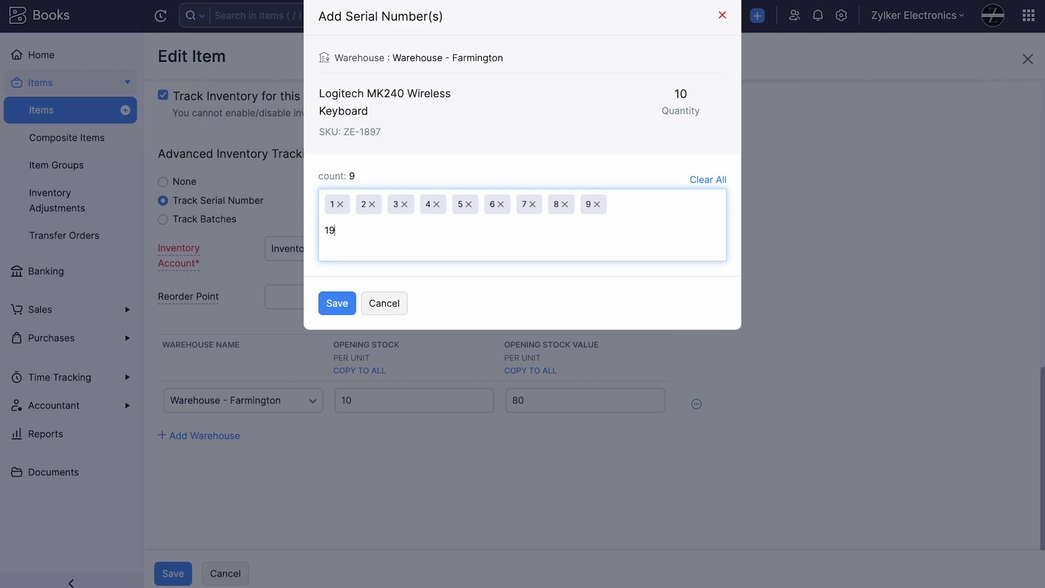
{"action": "type", "text": ","}
{"action": "left_click", "coordinate": [338, 306]}
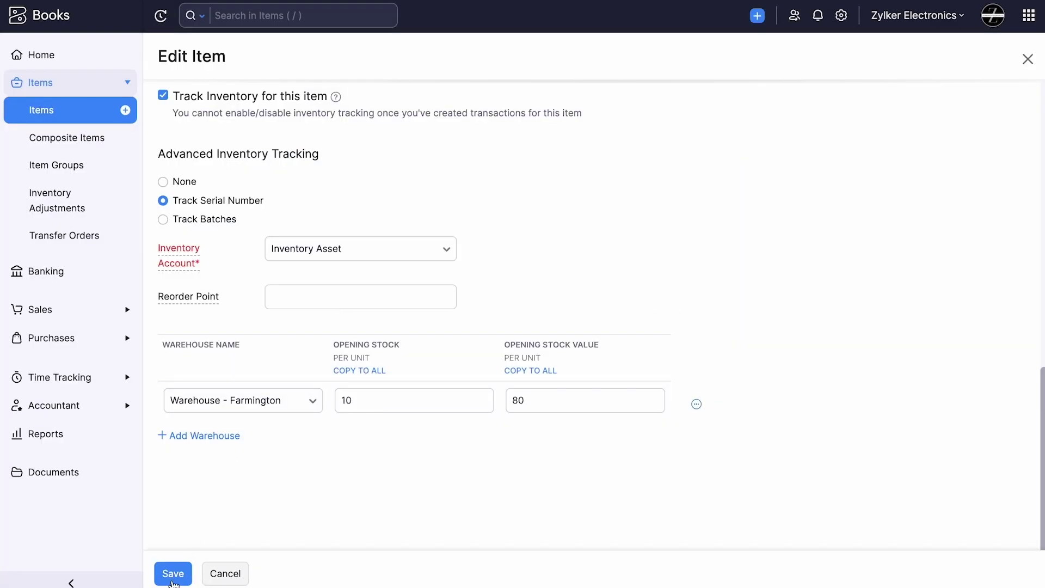
{"action": "left_click", "coordinate": [173, 580]}
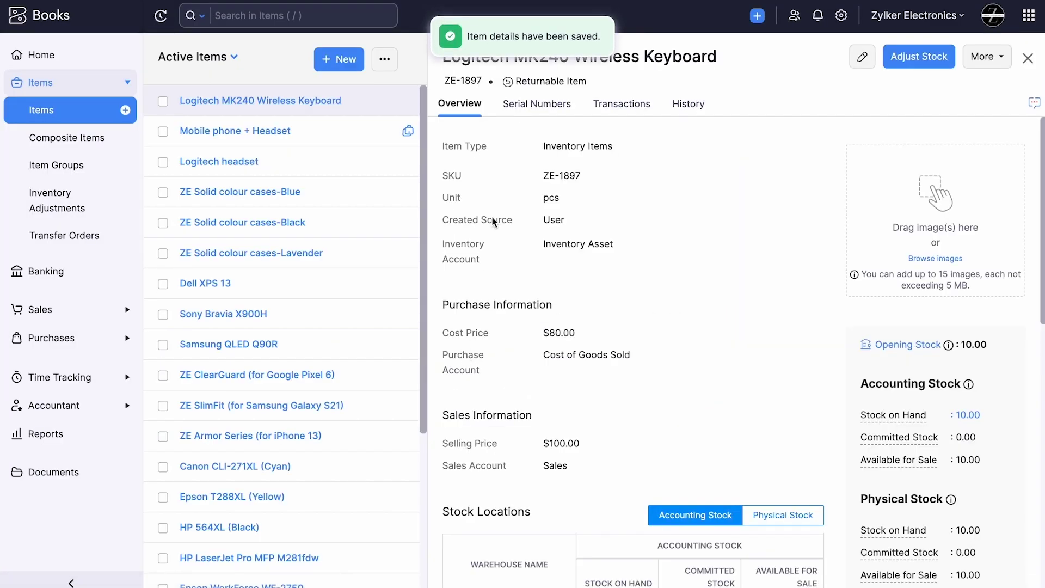
- Look up the history of serial number 19 among the Logitech MK240 Wireless Keyboard's available serial numbers
{"action": "left_click", "coordinate": [538, 105]}
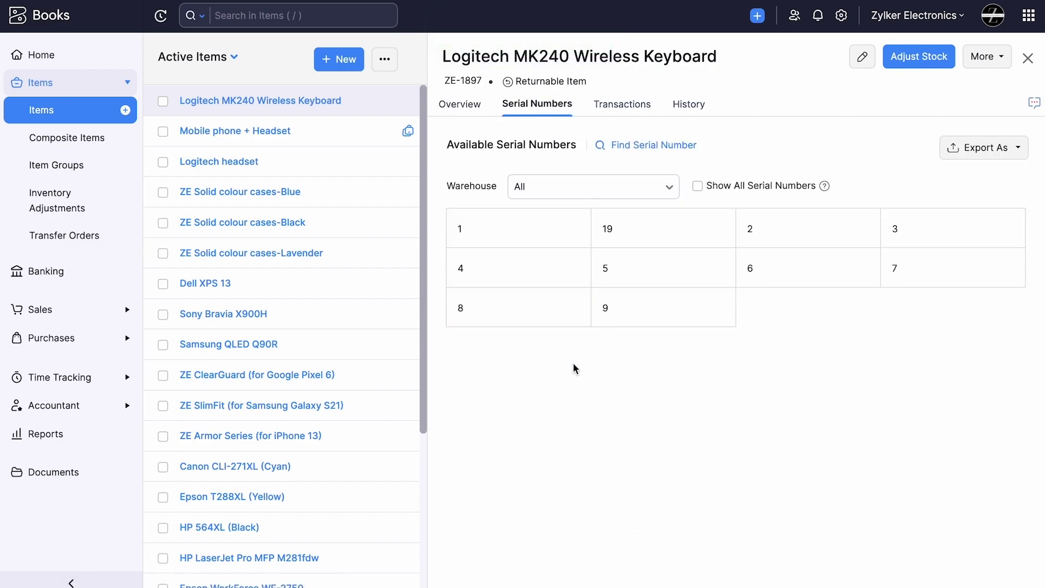
{"action": "left_click", "coordinate": [656, 146]}
{"action": "left_click", "coordinate": [821, 143]}
{"action": "left_click", "coordinate": [788, 233]}
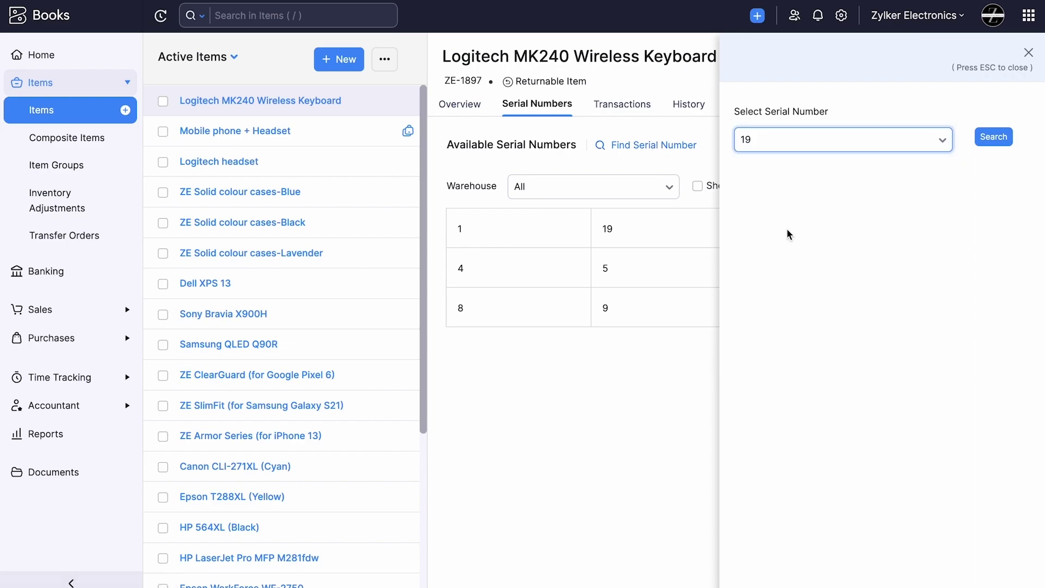
{"action": "left_click", "coordinate": [990, 139]}
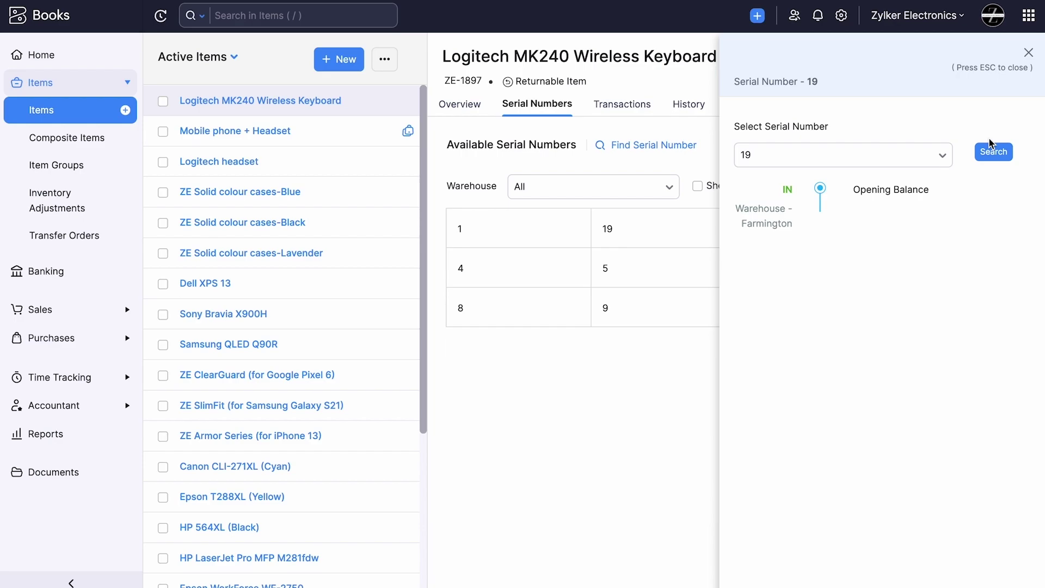
{"action": "key", "text": "Escape"}
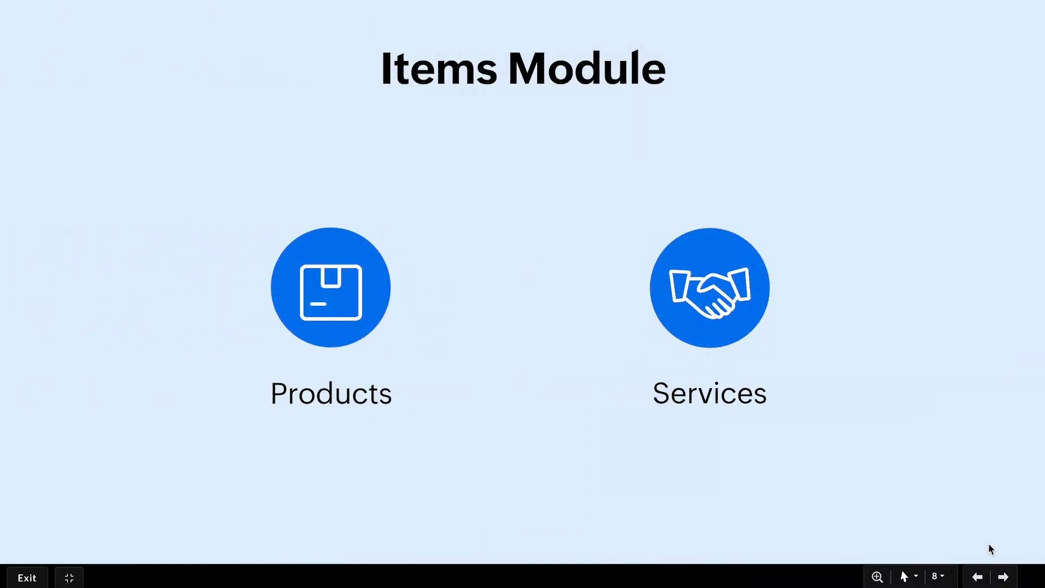
{"action": "left_click", "coordinate": [1003, 576]}
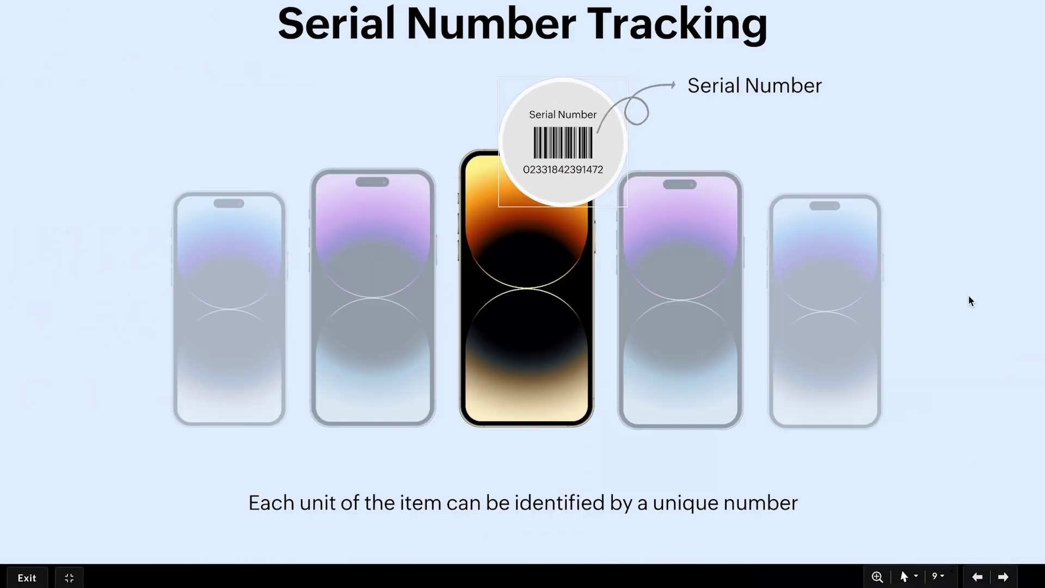
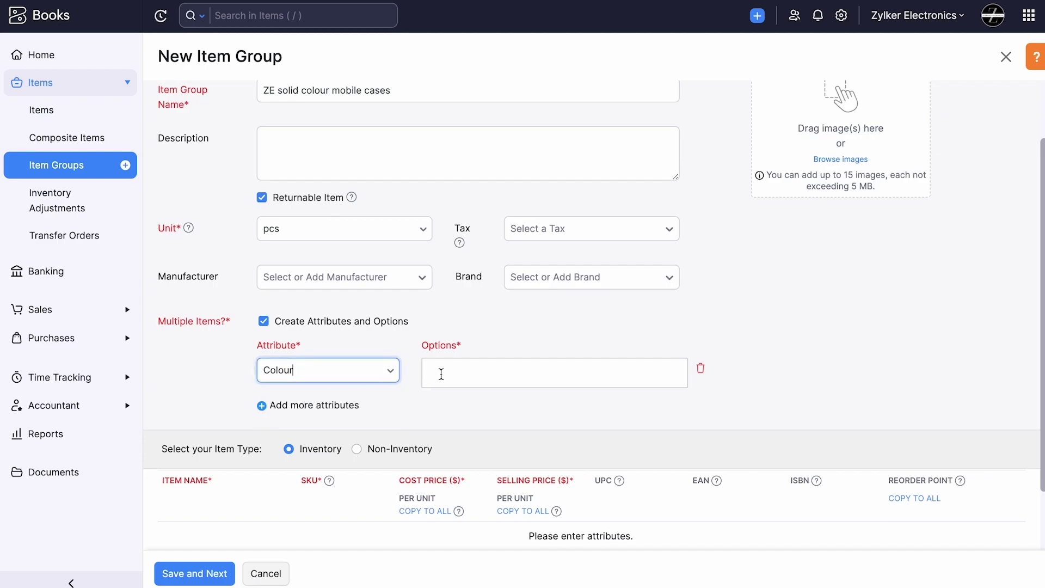
- Add the options Black, White and Grey to the Colour attribute of the new item group
{"action": "left_click", "coordinate": [444, 375]}
{"action": "type", "text": "Black"}
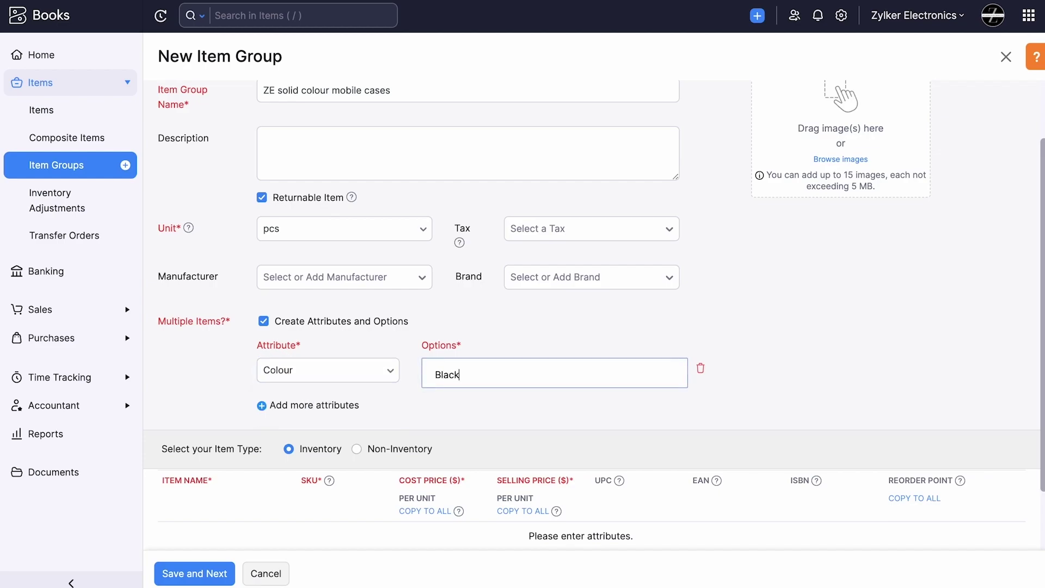
{"action": "key", "text": "Return"}
{"action": "type", "text": "White"}
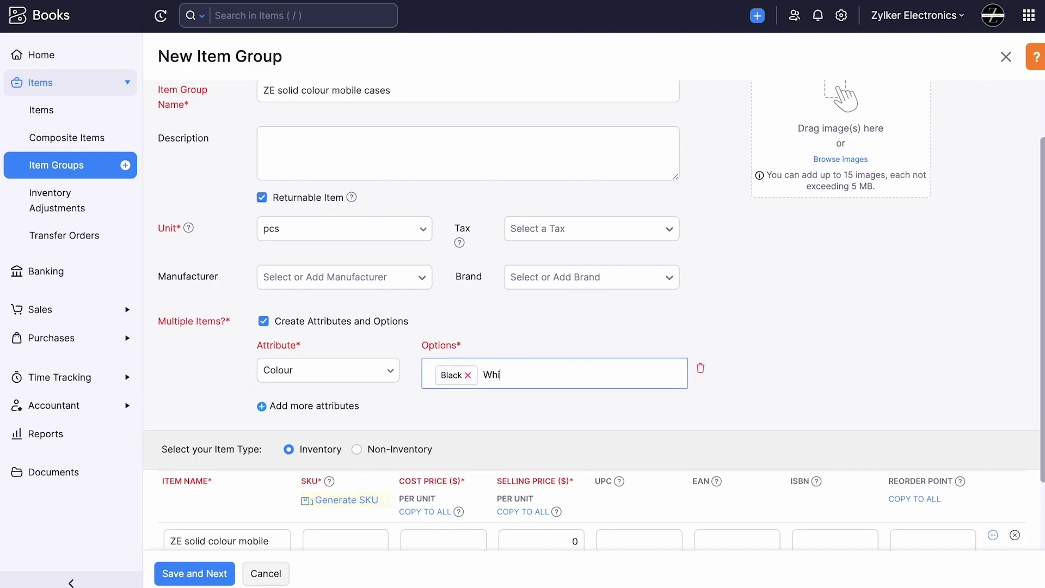
{"action": "key", "text": "Return"}
{"action": "type", "text": "Grey"}
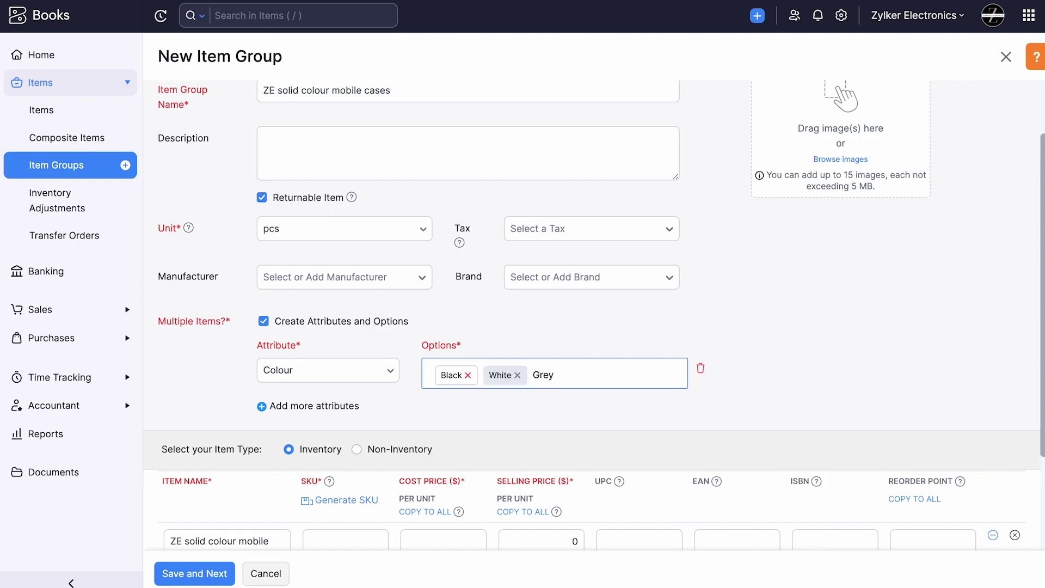
{"action": "key", "text": "Return"}
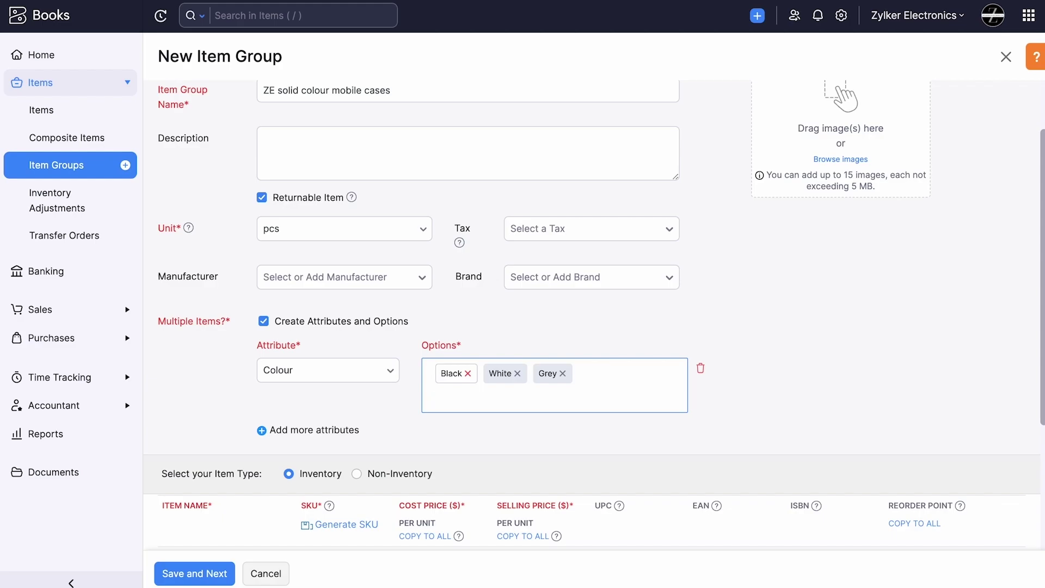
- Generate SKUs for the Black, White and Grey items of the ZE solid colour mobile cases group
{"action": "scroll", "coordinate": [444, 305], "scroll_direction": "down", "scroll_amount": 3}
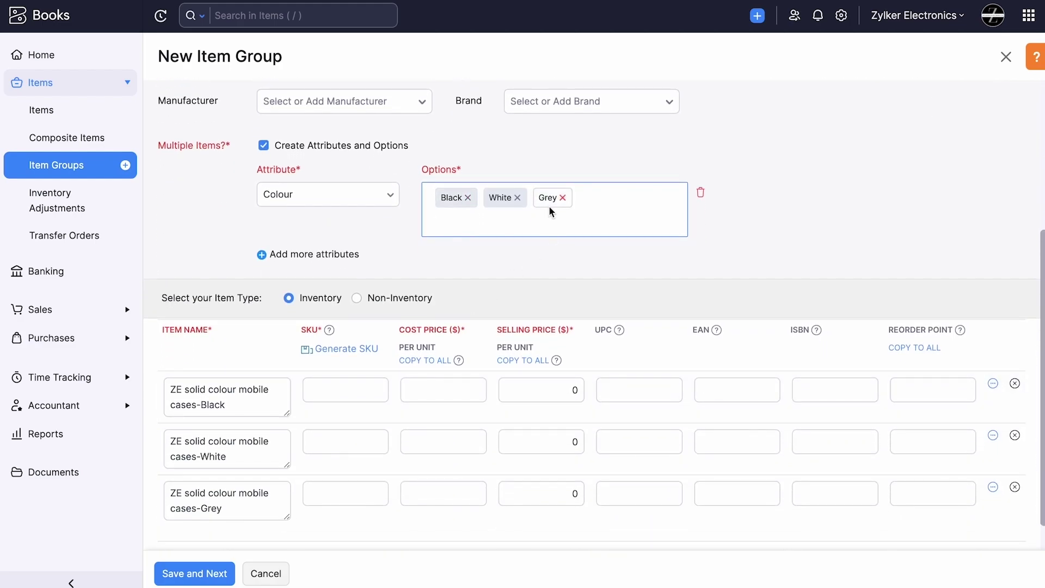
{"action": "scroll", "coordinate": [549, 210], "scroll_direction": "down", "scroll_amount": 1}
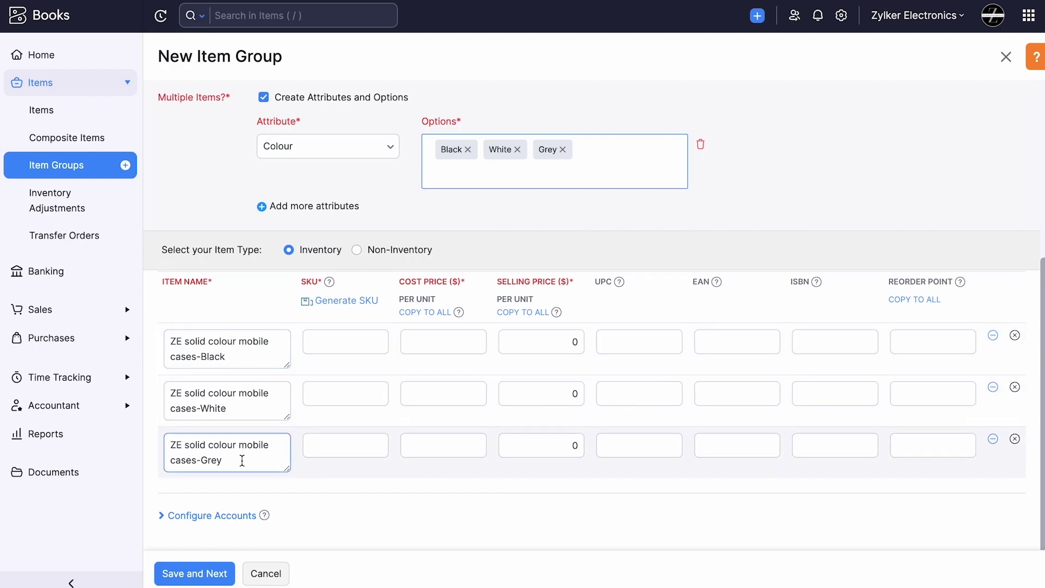
{"action": "scroll", "coordinate": [242, 460], "scroll_direction": "down", "scroll_amount": 1}
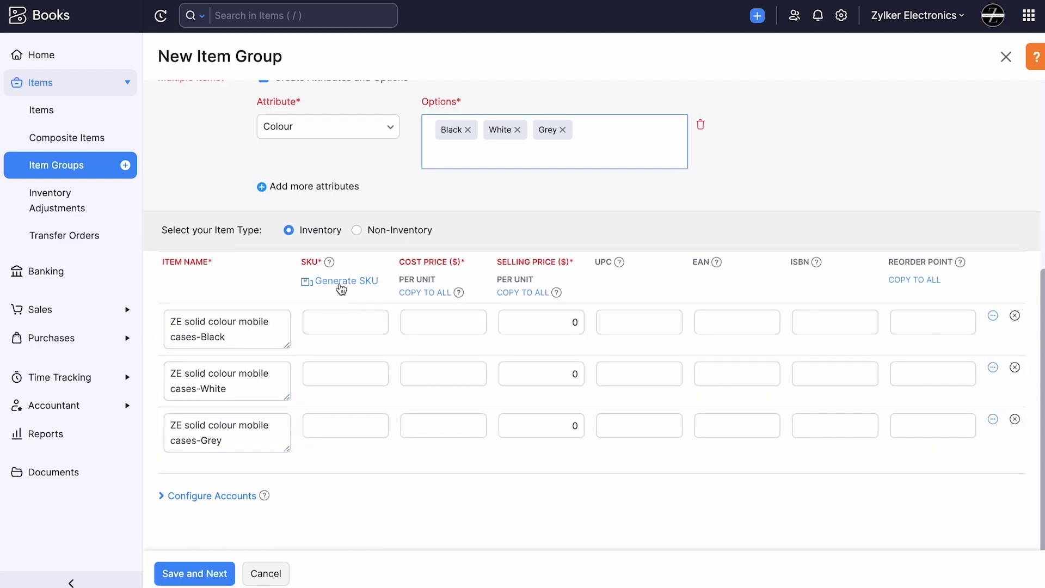
{"action": "left_click", "coordinate": [341, 281]}
{"action": "left_click", "coordinate": [215, 388]}
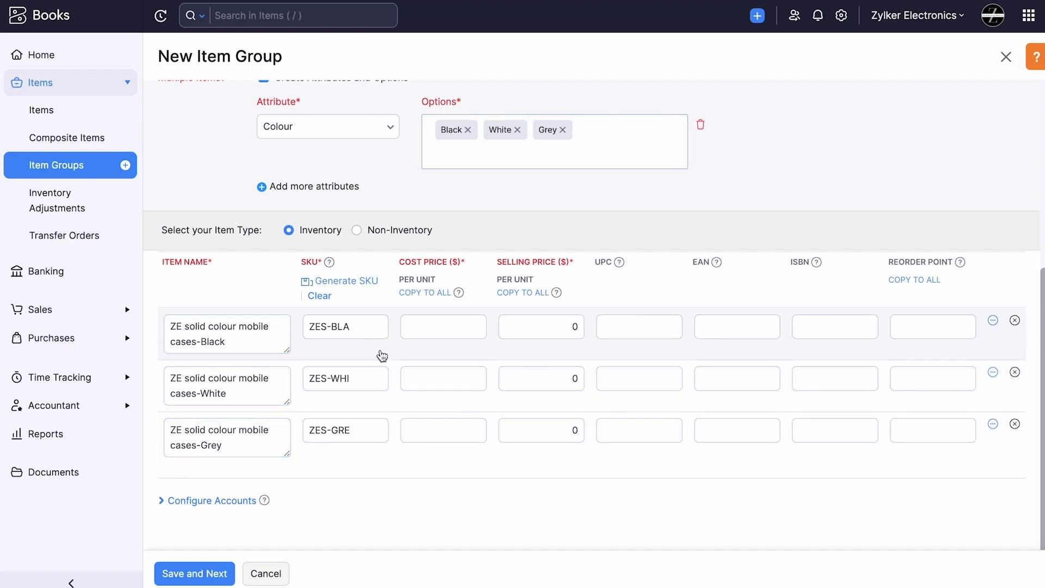
- Set a cost price of 10 and a selling price of 20 for all three items and save the item group
{"action": "left_click", "coordinate": [411, 332]}
{"action": "type", "text": "10"}
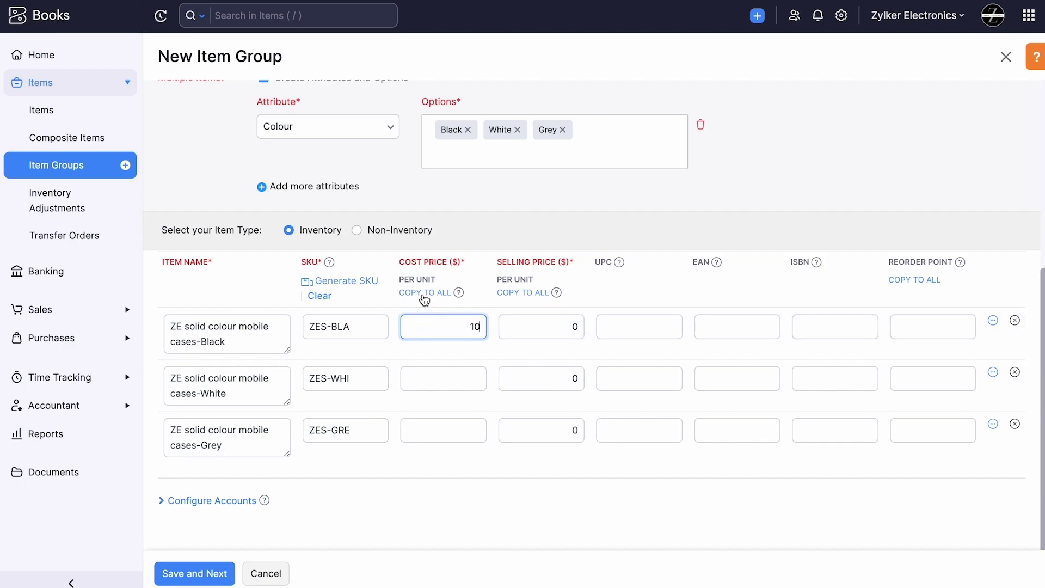
{"action": "left_click", "coordinate": [425, 298]}
{"action": "left_click", "coordinate": [572, 327]}
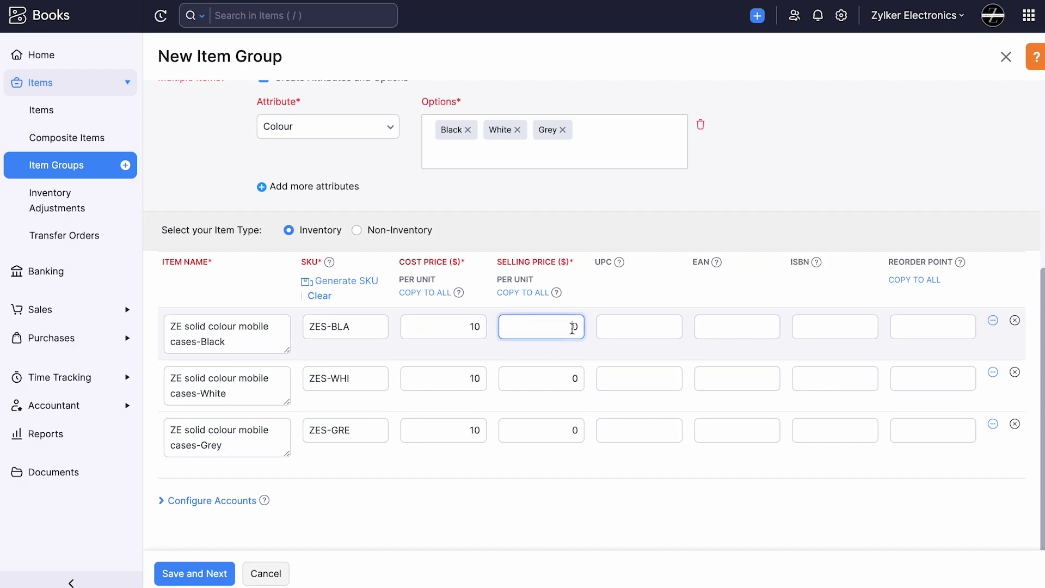
{"action": "type", "text": "20"}
{"action": "left_click", "coordinate": [537, 293]}
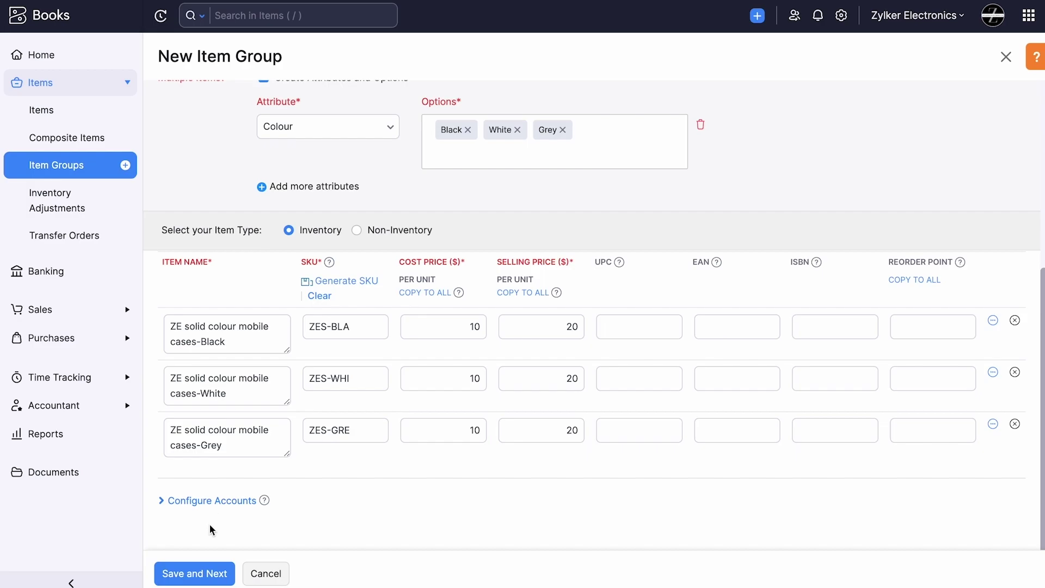
{"action": "scroll", "coordinate": [319, 423], "scroll_direction": "up", "scroll_amount": 5}
{"action": "scroll", "coordinate": [319, 419], "scroll_direction": "down", "scroll_amount": 6}
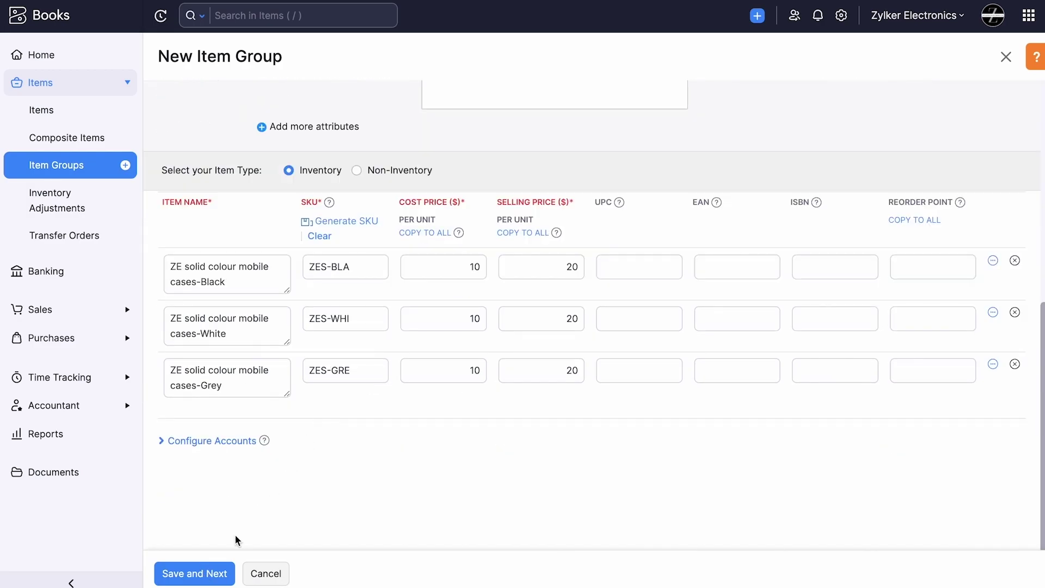
{"action": "left_click", "coordinate": [216, 574]}
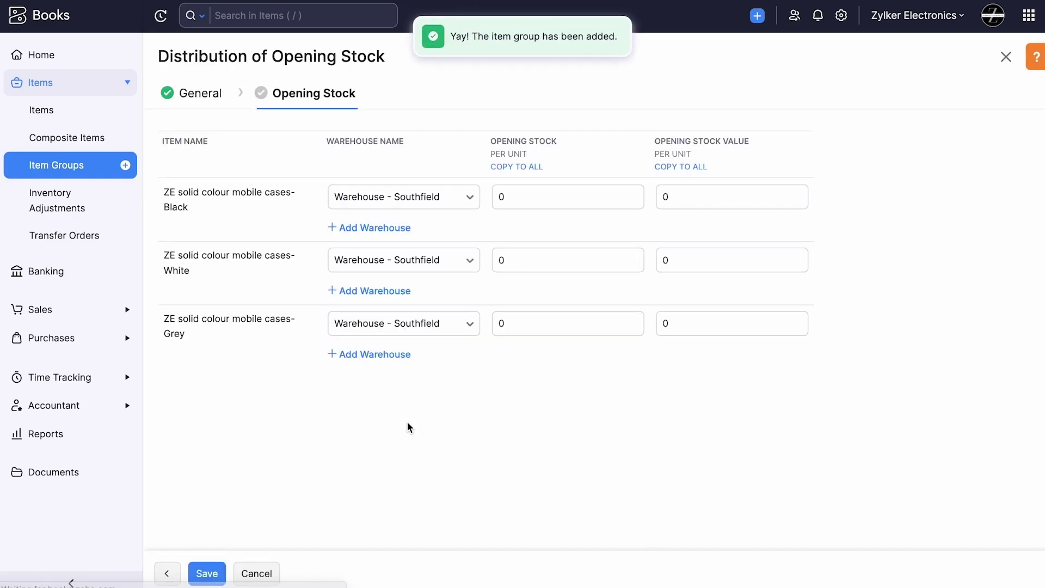
- Enter an opening stock of 2 for the Black case in Warehouse - Southfield and 4 for the White case in Warehouse - Farmington
{"action": "left_click", "coordinate": [505, 201]}
{"action": "key", "text": "BackSpace"}
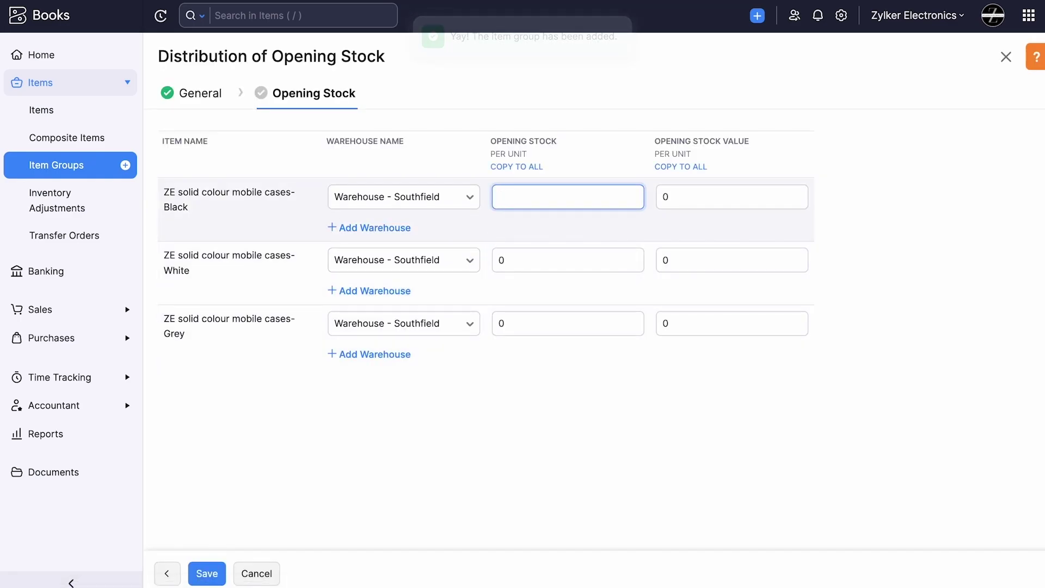
{"action": "type", "text": "2"}
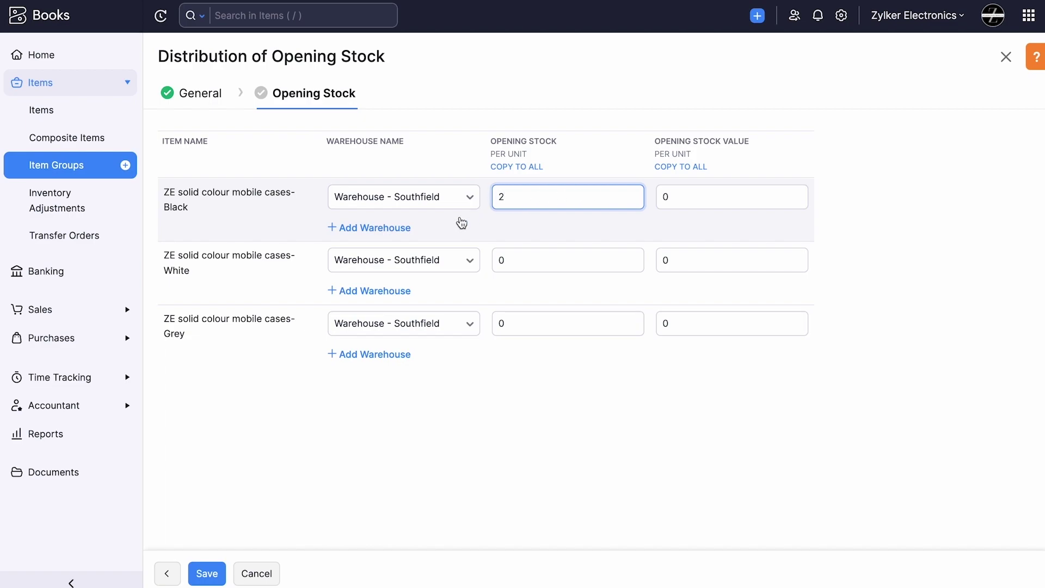
{"action": "left_click", "coordinate": [435, 262]}
{"action": "left_click", "coordinate": [424, 346]}
{"action": "left_click", "coordinate": [501, 259]}
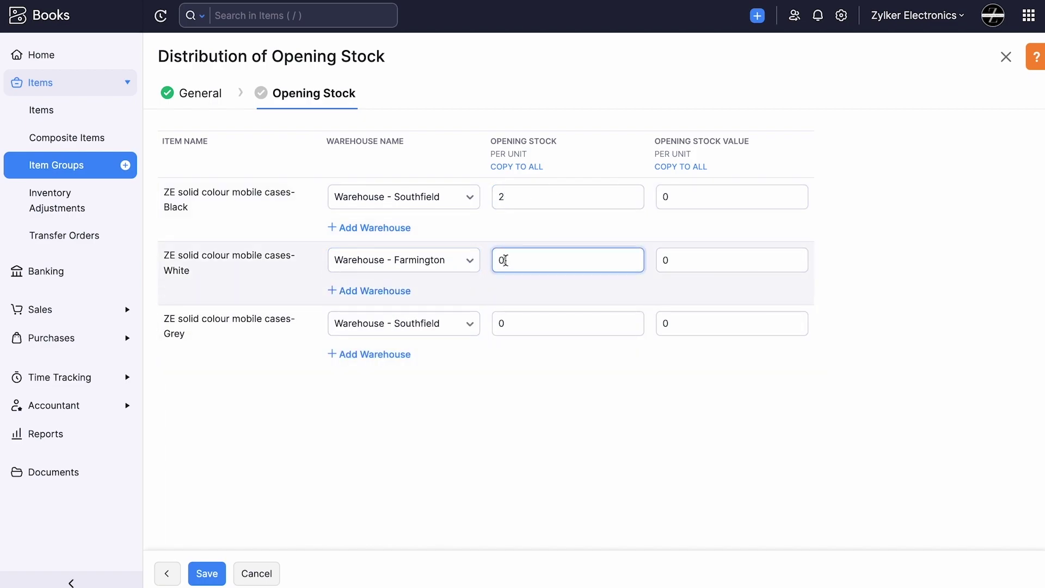
{"action": "key", "text": "BackSpace"}
{"action": "type", "text": "4"}
- Set the opening stock value per unit to 10 for the Black and White cases and save the stock distribution
{"action": "left_click", "coordinate": [662, 196]}
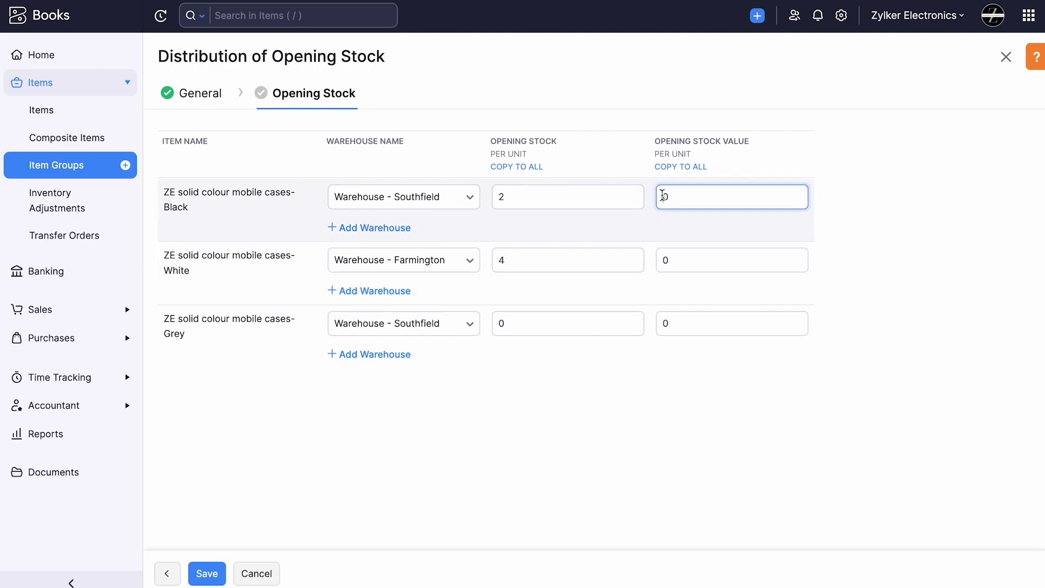
{"action": "type", "text": "1"}
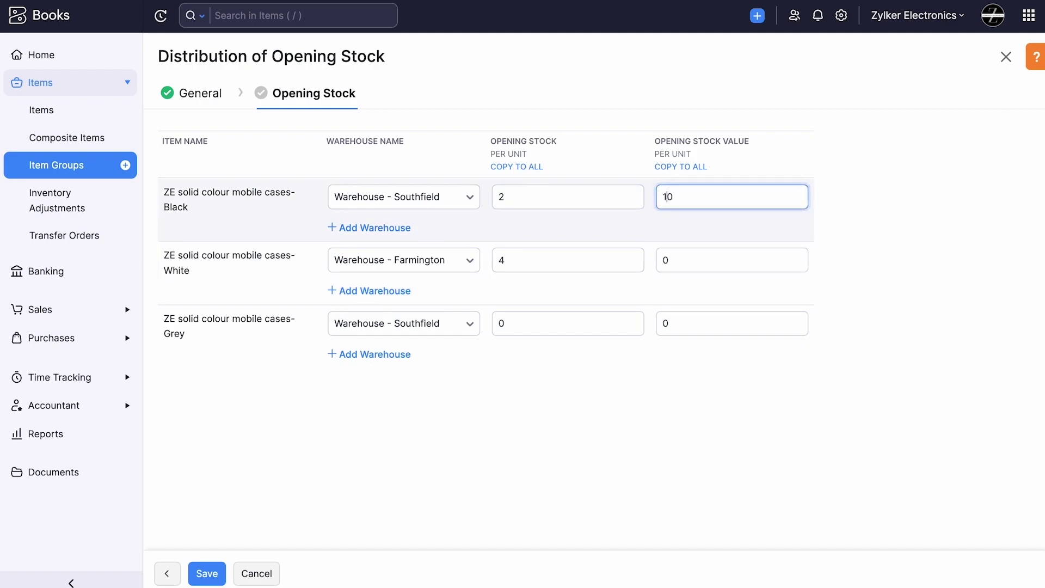
{"action": "left_click", "coordinate": [661, 259]}
{"action": "type", "text": "1"}
{"action": "left_click", "coordinate": [205, 573]}
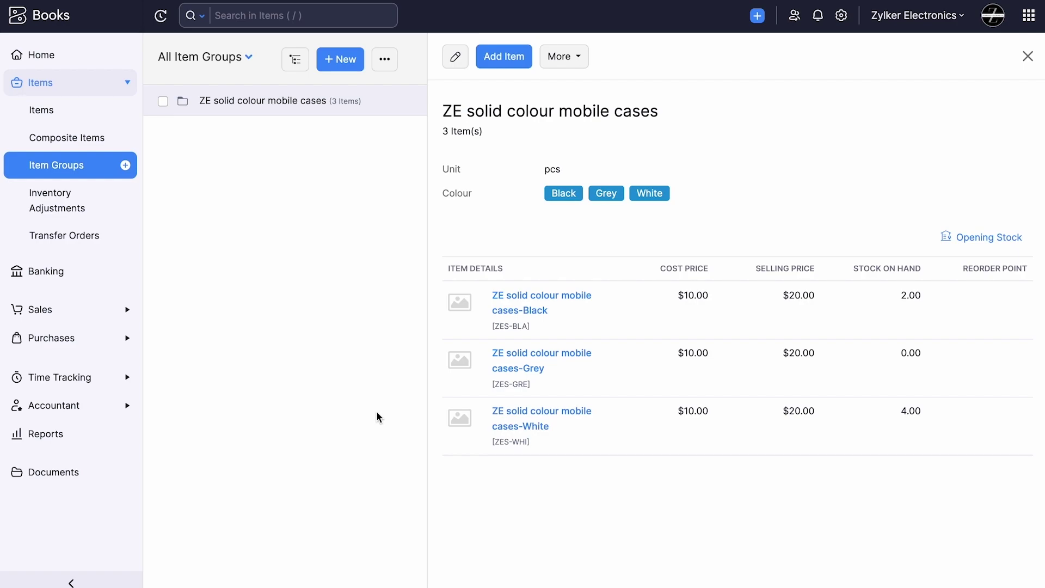
- Review the details and editable fields of the ZE solid colour mobile cases-Black item, leaving the edit form without saving
{"action": "left_click", "coordinate": [54, 113]}
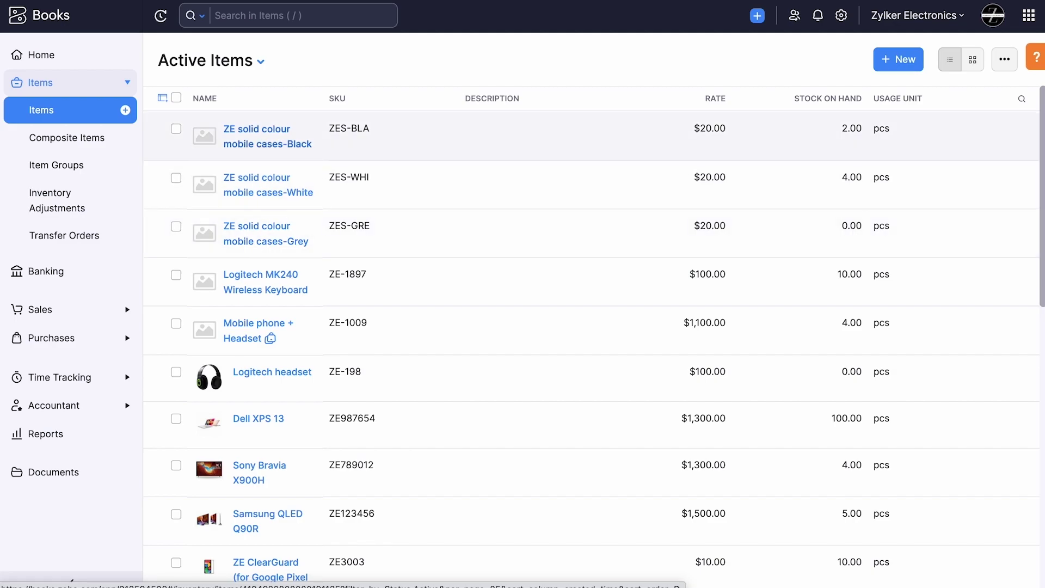
{"action": "left_click", "coordinate": [263, 143]}
{"action": "scroll", "coordinate": [536, 257], "scroll_direction": "down", "scroll_amount": 5}
{"action": "scroll", "coordinate": [536, 257], "scroll_direction": "down", "scroll_amount": 5}
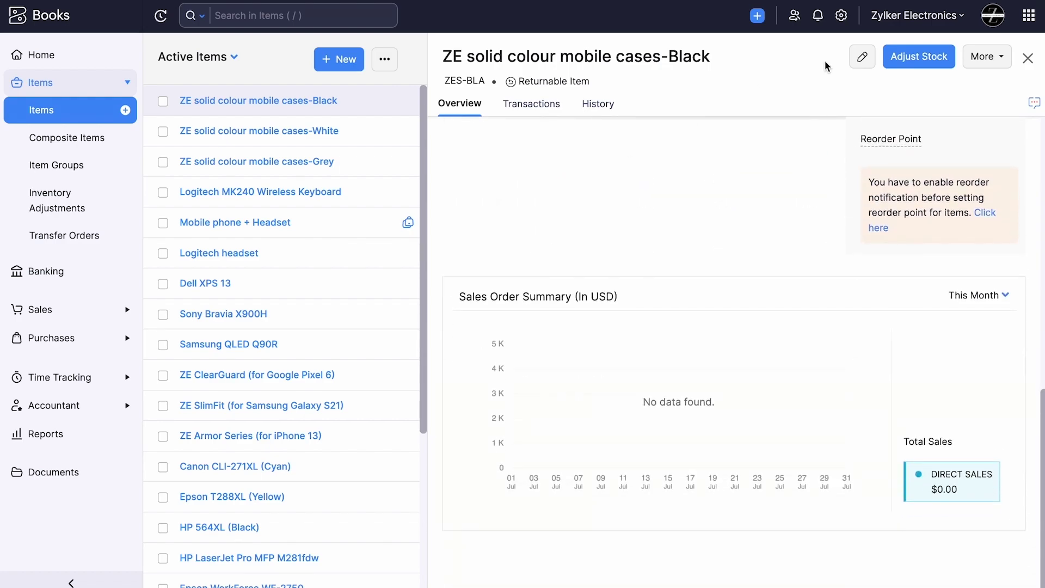
{"action": "left_click", "coordinate": [862, 56]}
{"action": "scroll", "coordinate": [505, 378], "scroll_direction": "down", "scroll_amount": 10}
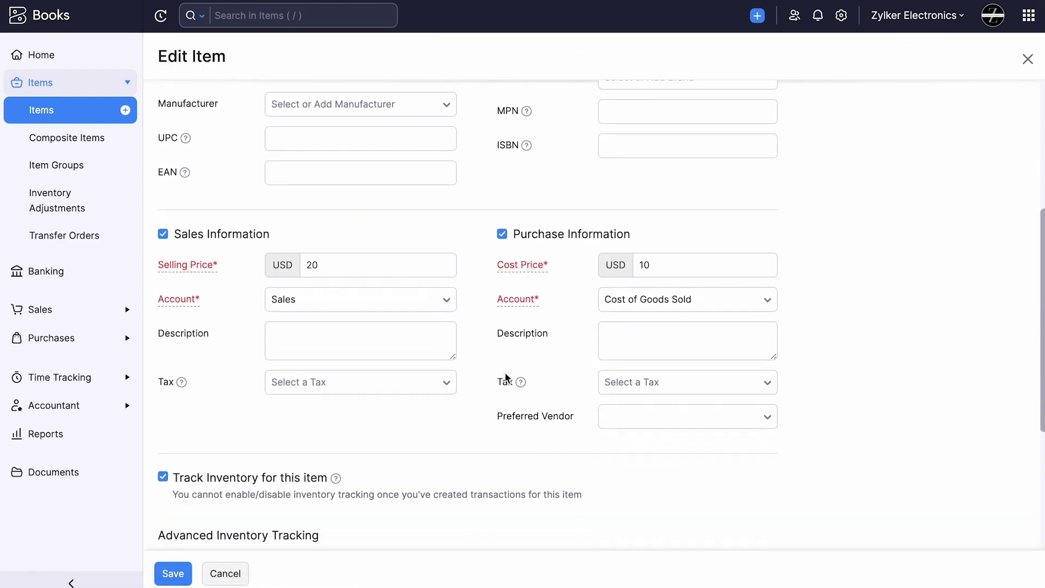
{"action": "left_click", "coordinate": [239, 575]}
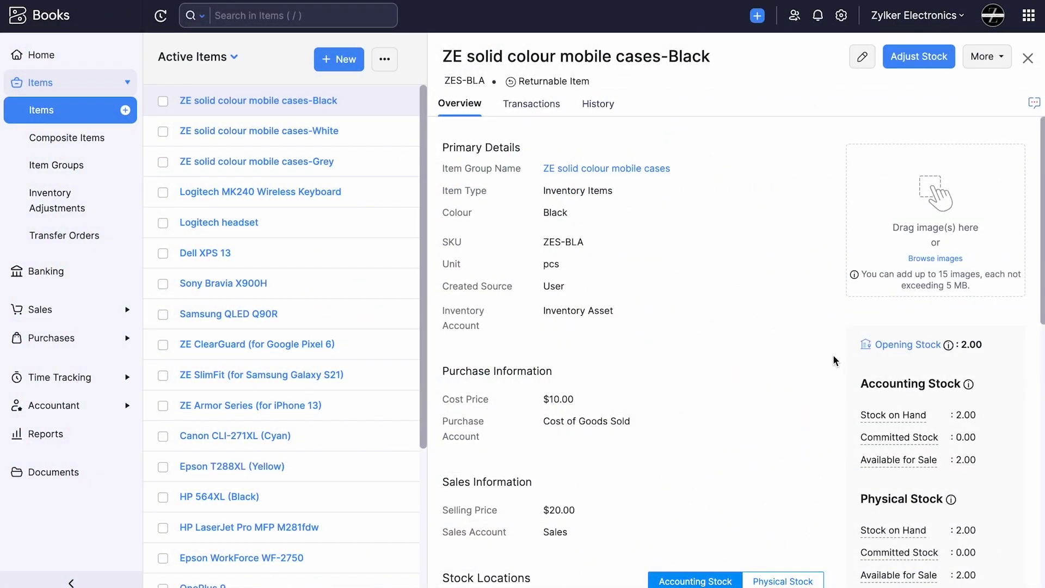
- Check the composite item and inventory tracking options in the organization's item preferences and save the preferences
{"action": "left_click", "coordinate": [842, 16]}
{"action": "left_click", "coordinate": [824, 261]}
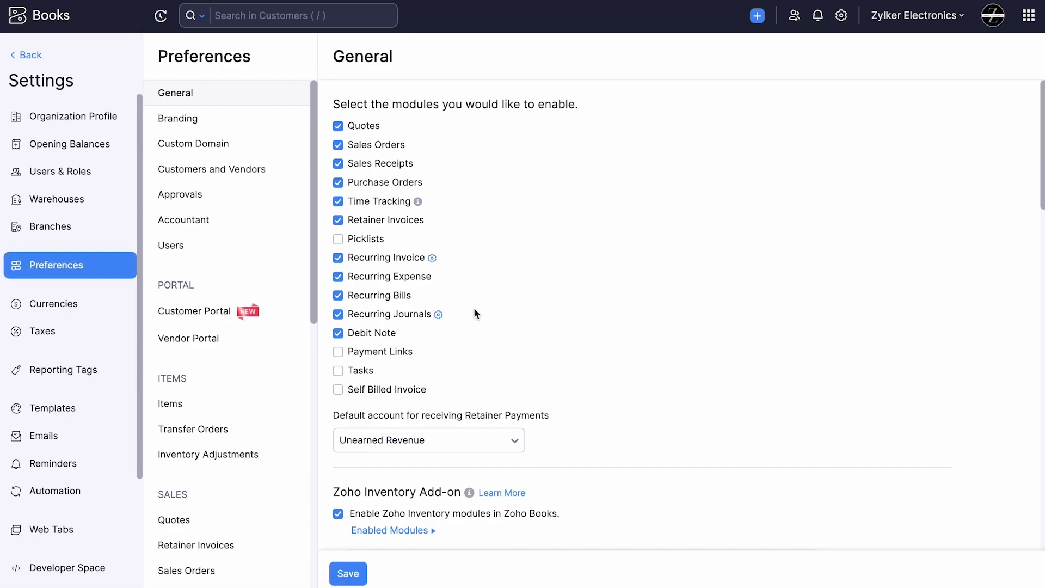
{"action": "left_click", "coordinate": [233, 402]}
{"action": "scroll", "coordinate": [451, 252], "scroll_direction": "down", "scroll_amount": 4}
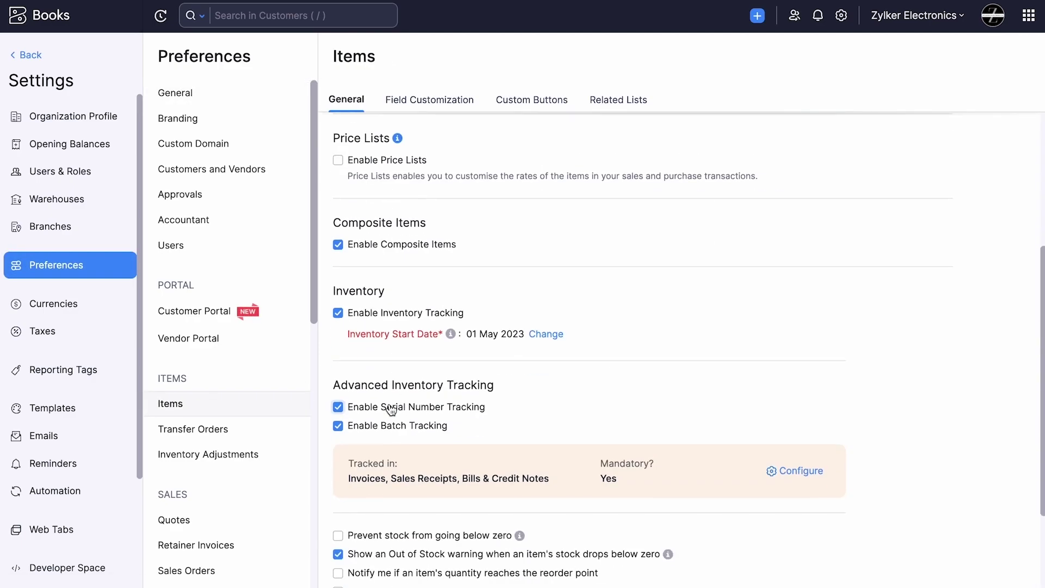
{"action": "left_click_drag", "start_coordinate": [452, 252], "coordinate": [338, 242]}
{"action": "scroll", "coordinate": [353, 223], "scroll_direction": "down", "scroll_amount": 3}
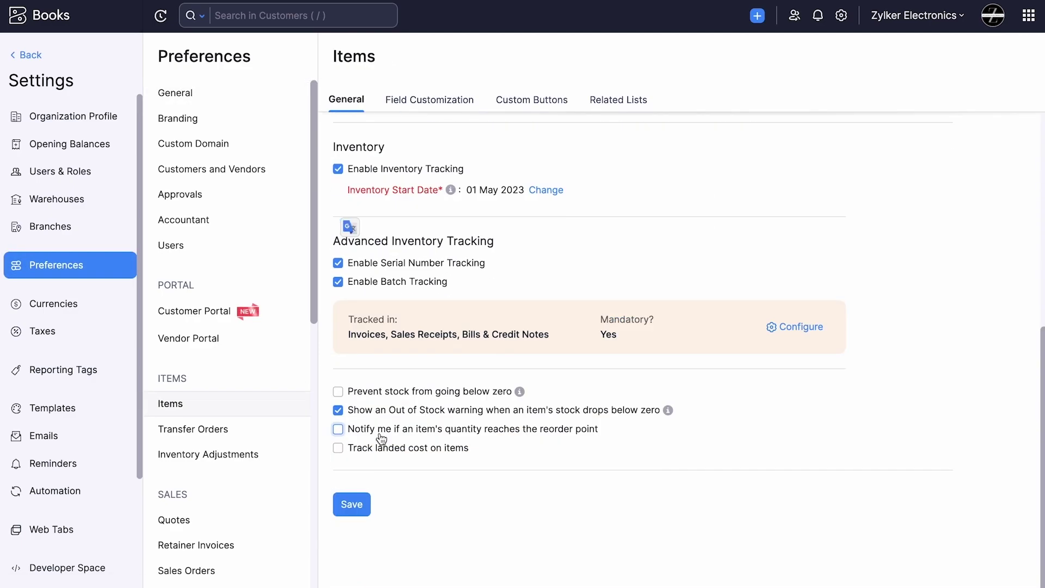
{"action": "left_click", "coordinate": [363, 506]}
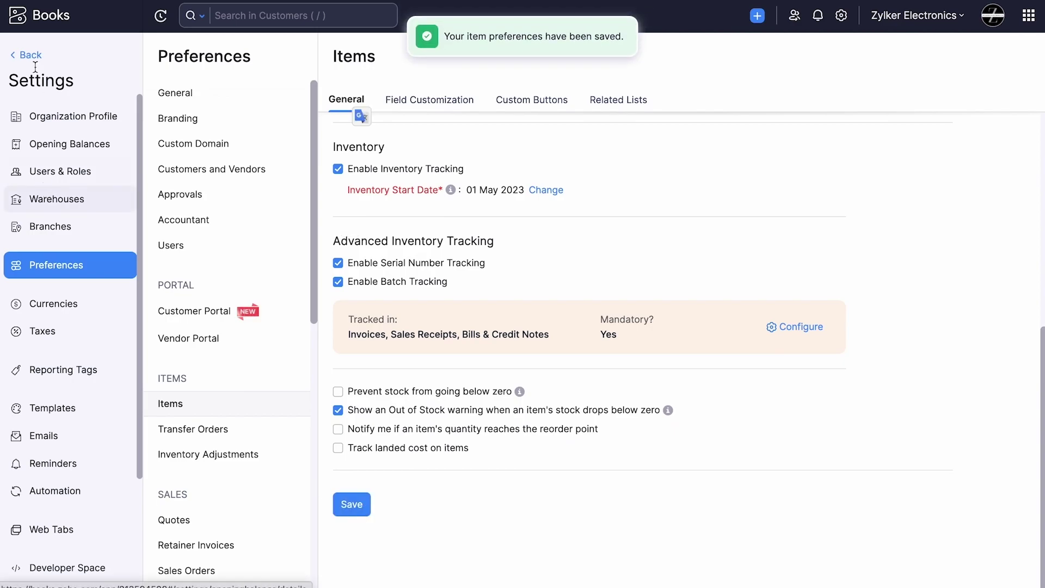
- Start a new composite item and name it "Mobile phone + Headset"
{"action": "left_click", "coordinate": [36, 55]}
{"action": "left_click", "coordinate": [41, 110]}
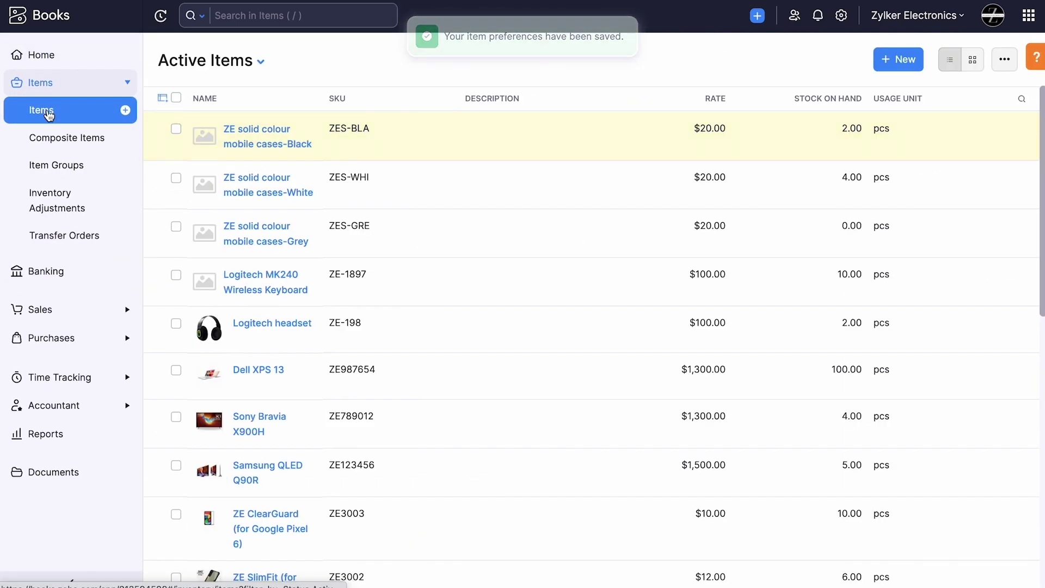
{"action": "left_click", "coordinate": [56, 141]}
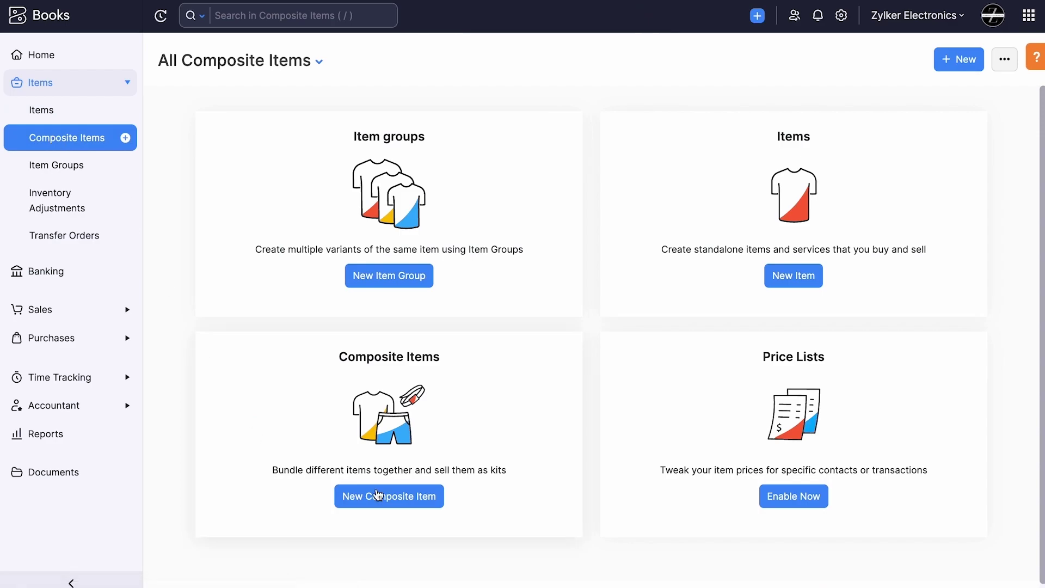
{"action": "left_click", "coordinate": [376, 494]}
{"action": "left_click", "coordinate": [359, 115]}
{"action": "type", "text": "Mobile phone + Headset"}
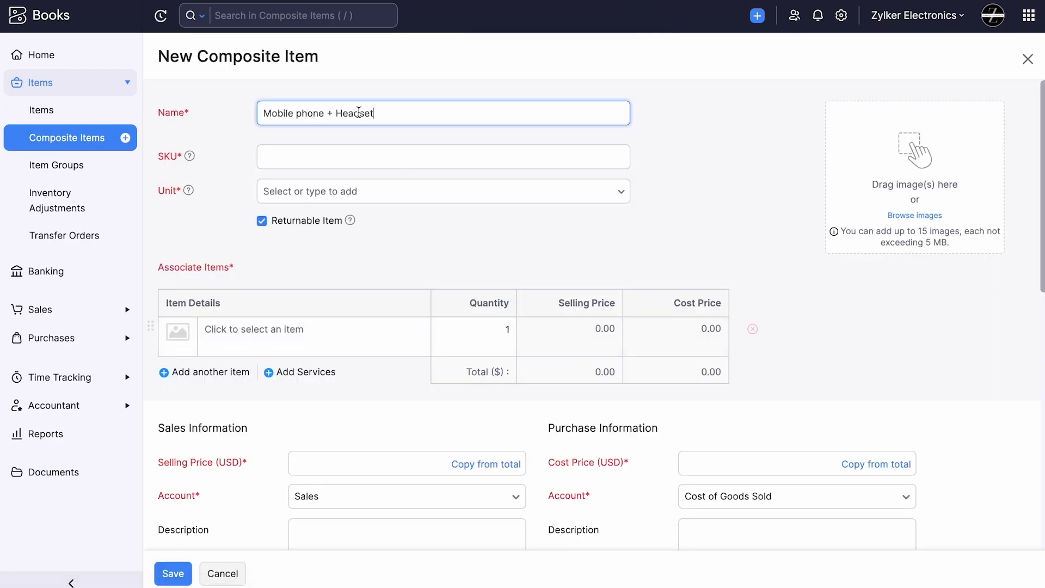
- Set the composite item's SKU to ZE-1879 and its unit to pcs
{"action": "left_click", "coordinate": [341, 157]}
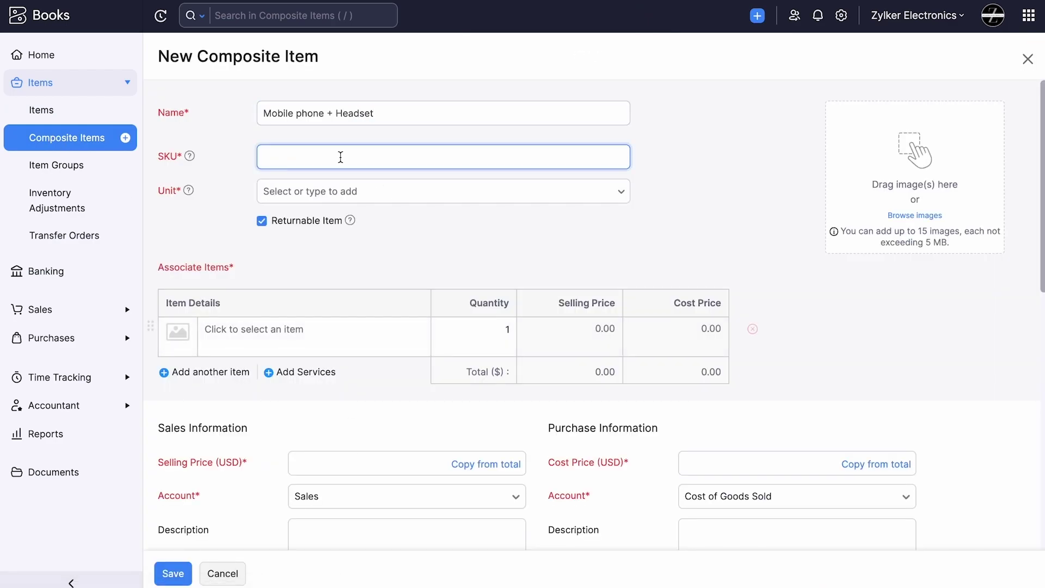
{"action": "type", "text": "ZE-1879"}
{"action": "left_click", "coordinate": [353, 185]}
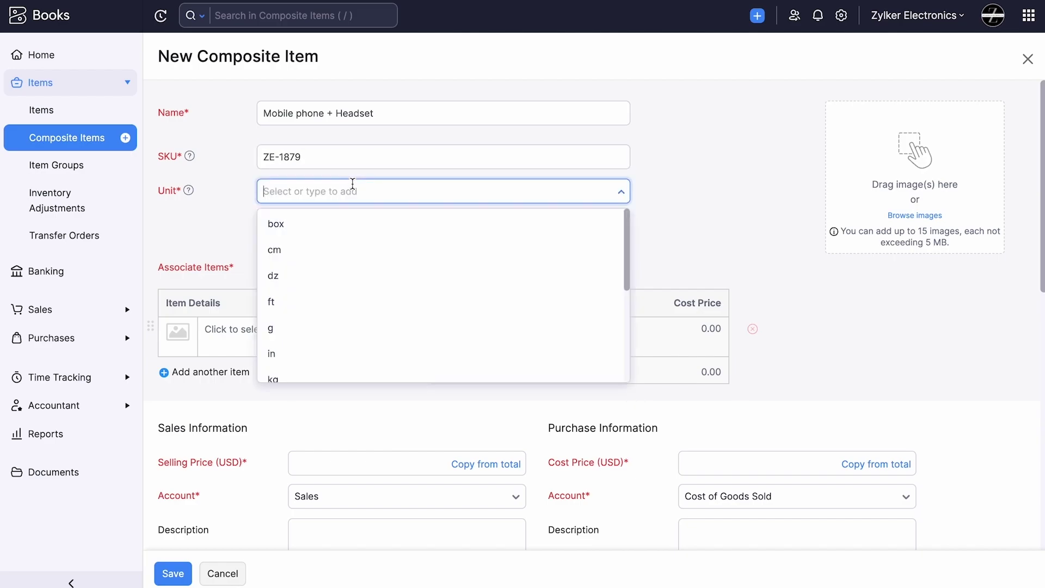
{"action": "type", "text": "pc"}
{"action": "left_click", "coordinate": [347, 225]}
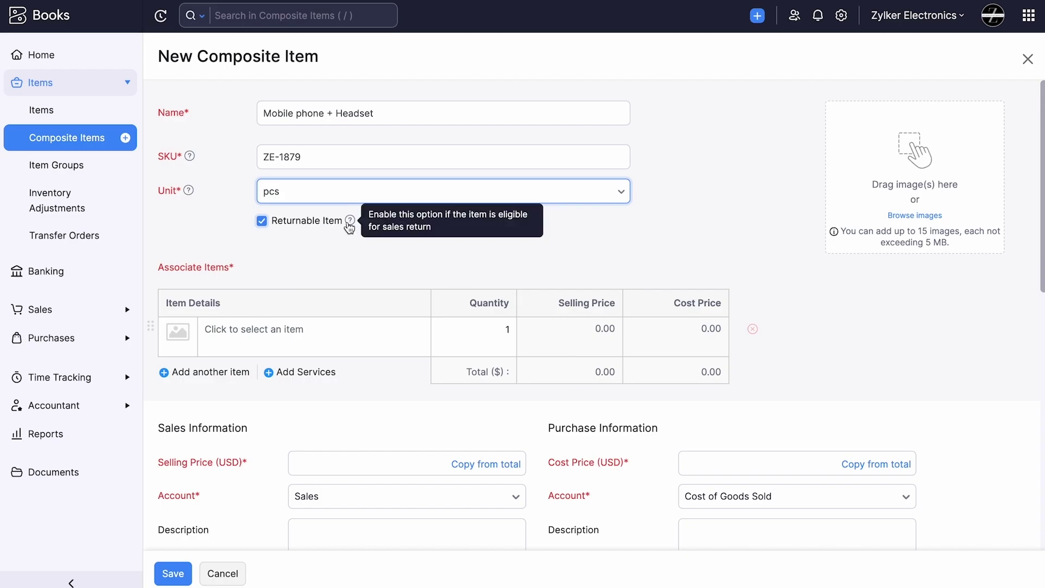
- Associate Apple iPhone 13 and Logitech headset with the composite item, with a quantity of 1 each
{"action": "scroll", "coordinate": [351, 292], "scroll_direction": "down", "scroll_amount": 3}
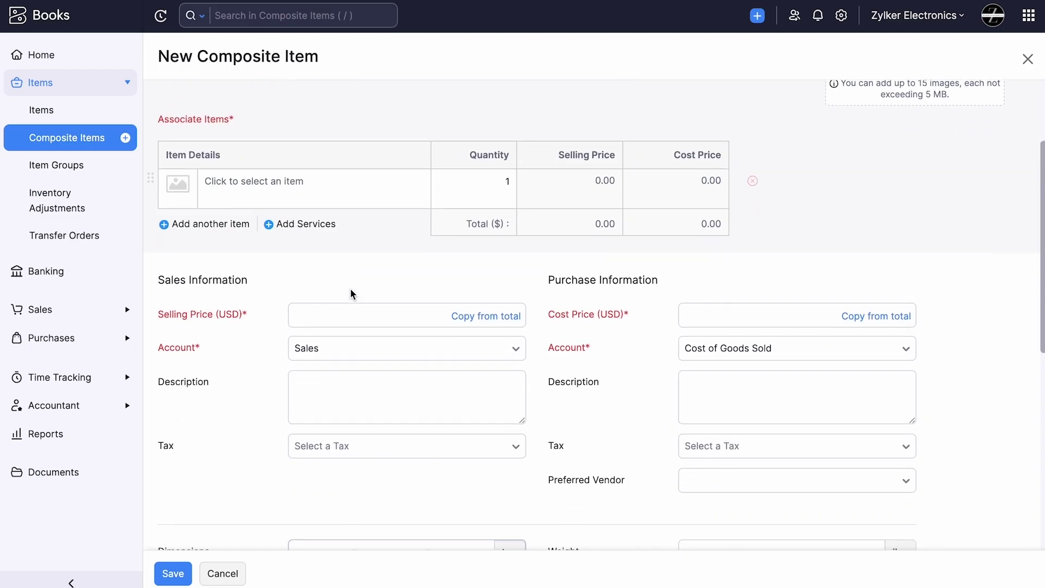
{"action": "left_click", "coordinate": [328, 195]}
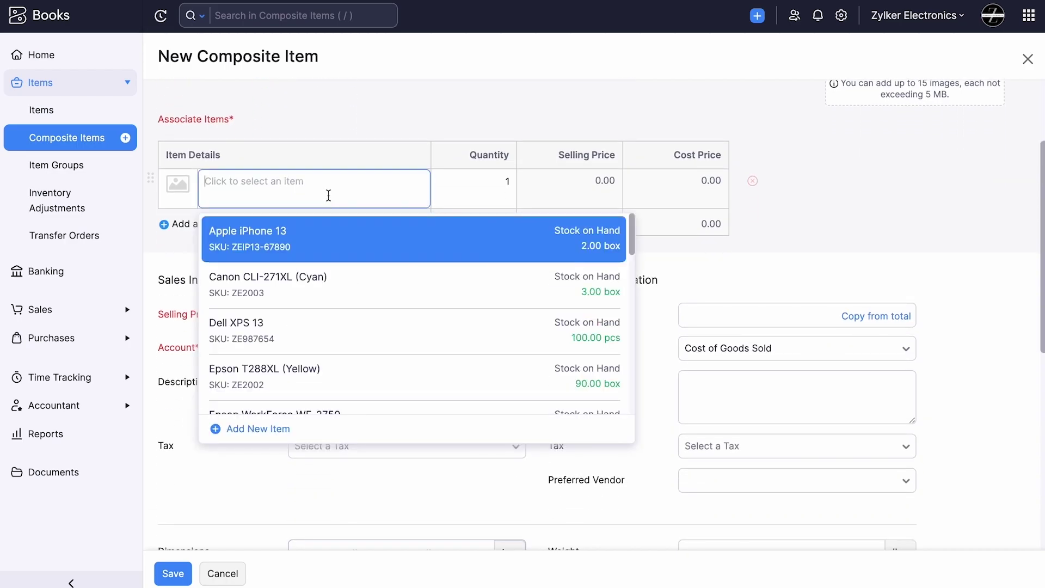
{"action": "left_click", "coordinate": [330, 234]}
{"action": "left_click", "coordinate": [286, 255]}
{"action": "type", "text": "logi"}
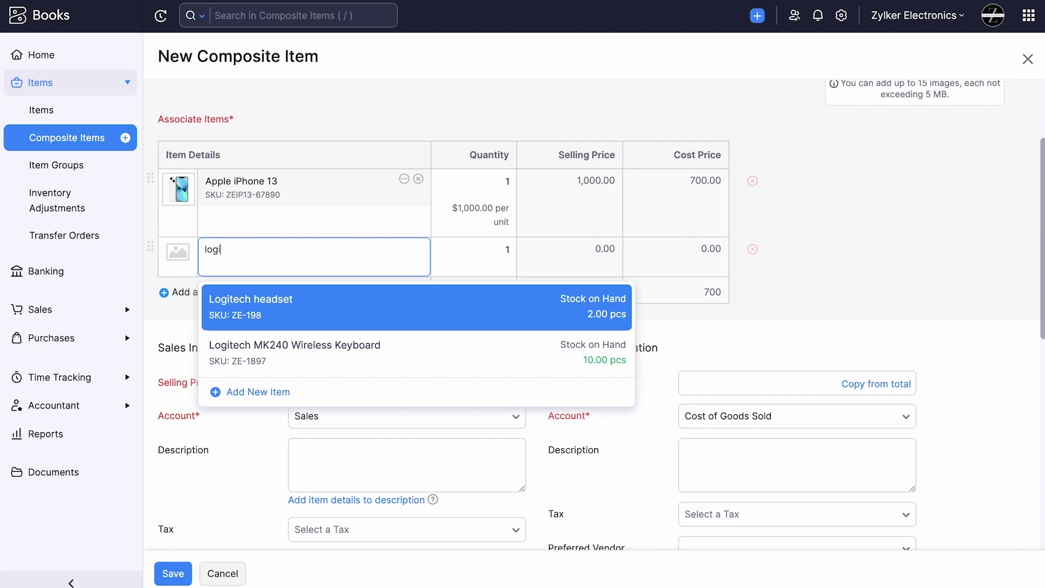
{"action": "left_click", "coordinate": [277, 301]}
{"action": "left_click", "coordinate": [512, 178]}
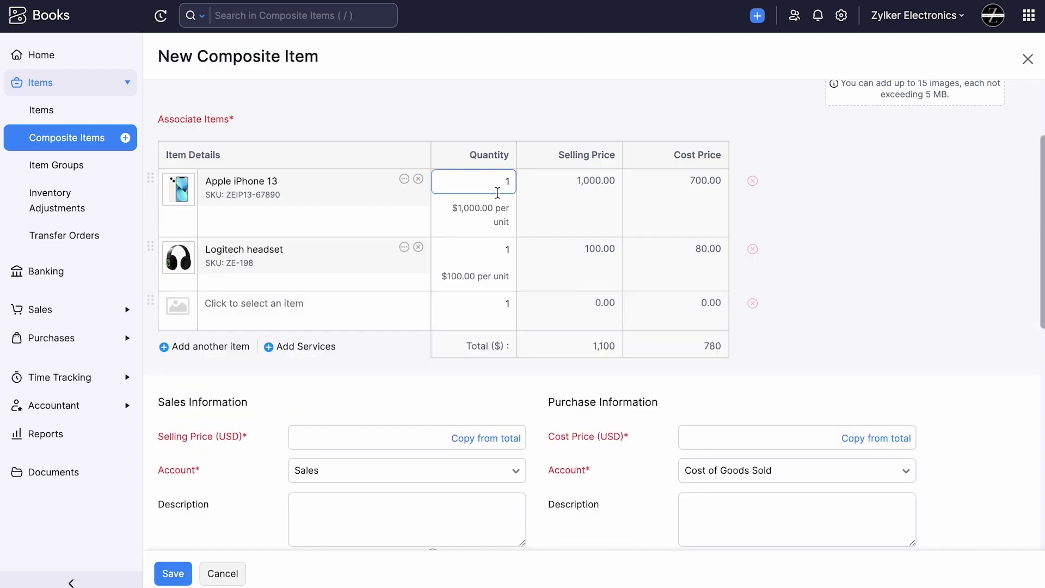
{"action": "left_click", "coordinate": [505, 249]}
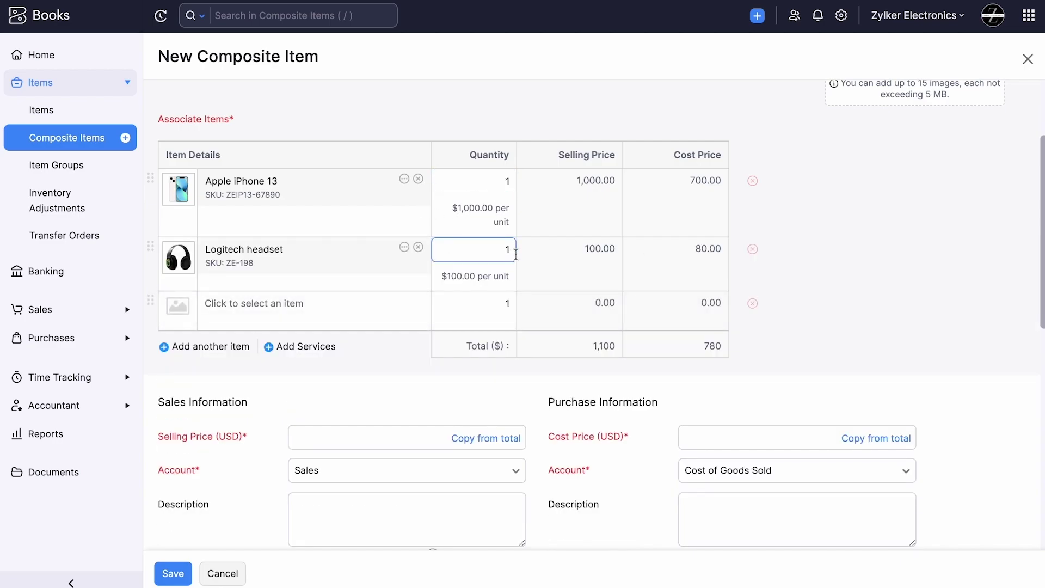
- Fill in the composite item's selling price and cost price by copying the totals of its associated items
{"action": "scroll", "coordinate": [515, 254], "scroll_direction": "down", "scroll_amount": 2}
{"action": "left_click", "coordinate": [508, 330]}
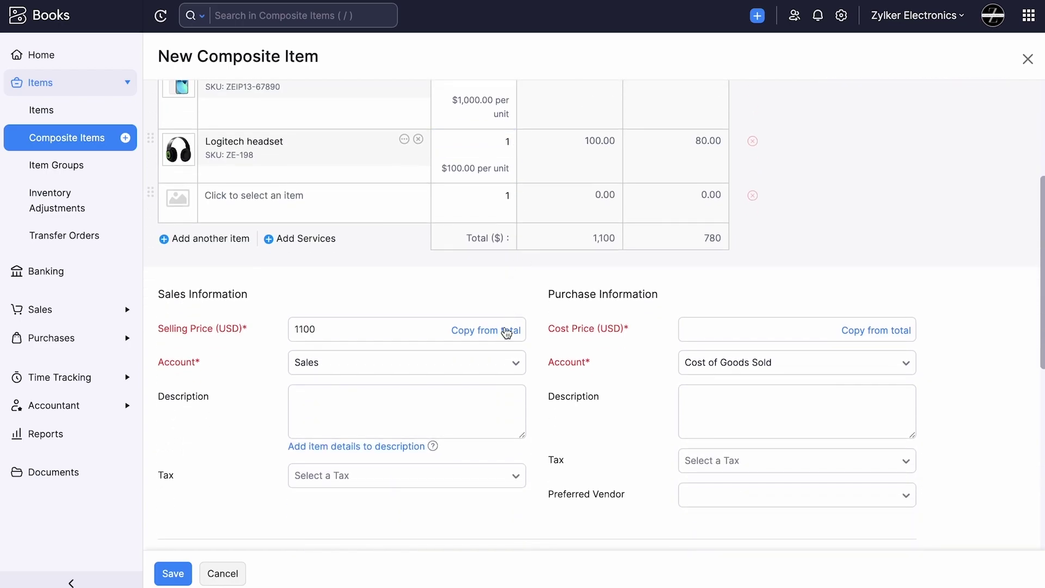
{"action": "left_click", "coordinate": [882, 327]}
- Set the composite item's inventory account to Inventory Asset
{"action": "scroll", "coordinate": [632, 381], "scroll_direction": "down", "scroll_amount": 8}
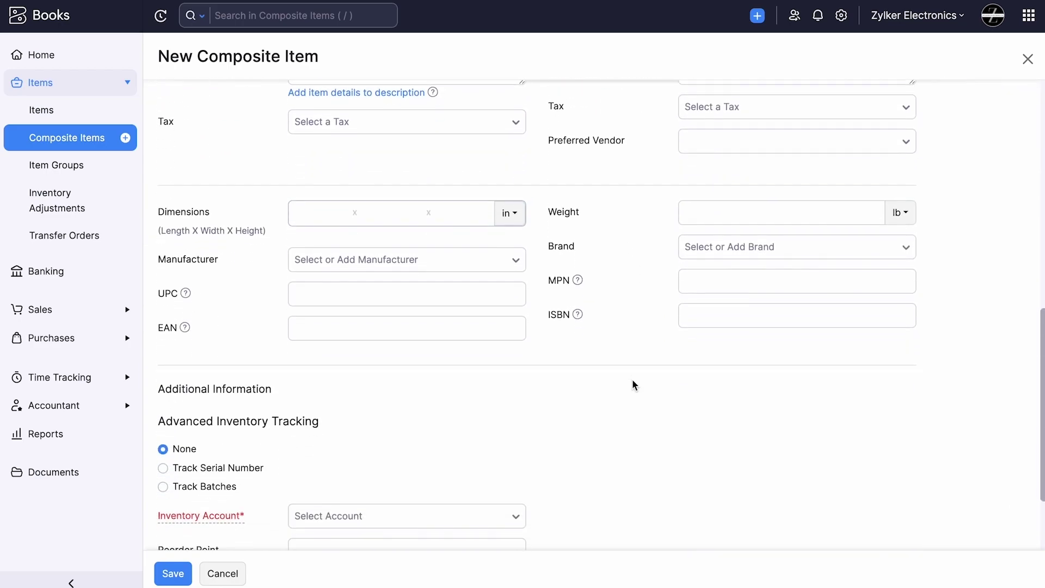
{"action": "scroll", "coordinate": [283, 399], "scroll_direction": "down", "scroll_amount": 3}
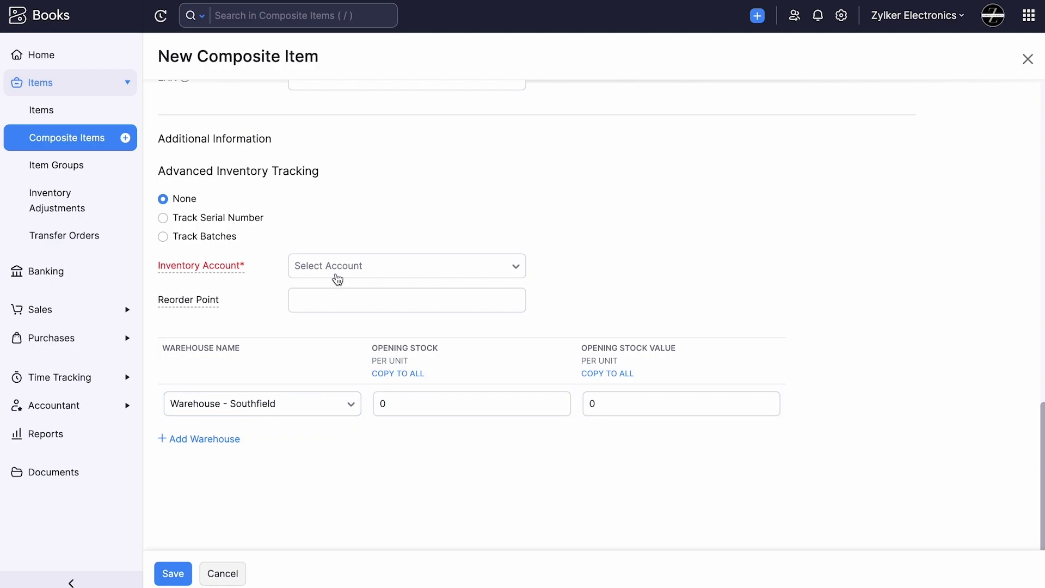
{"action": "left_click", "coordinate": [332, 265]}
{"action": "left_click", "coordinate": [341, 372]}
- Enter an opening stock of 2 with a value of 780 per unit in Warehouse - Southfield and save the composite item
{"action": "left_click", "coordinate": [389, 406]}
{"action": "type", "text": "2"}
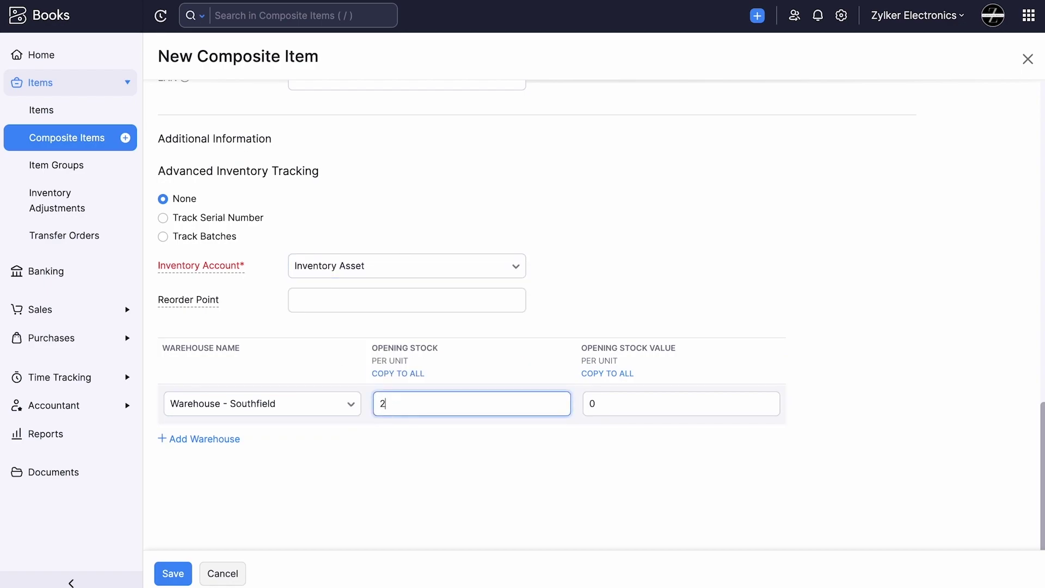
{"action": "left_click", "coordinate": [592, 403]}
{"action": "key", "text": "BackSpace"}
{"action": "type", "text": "780"}
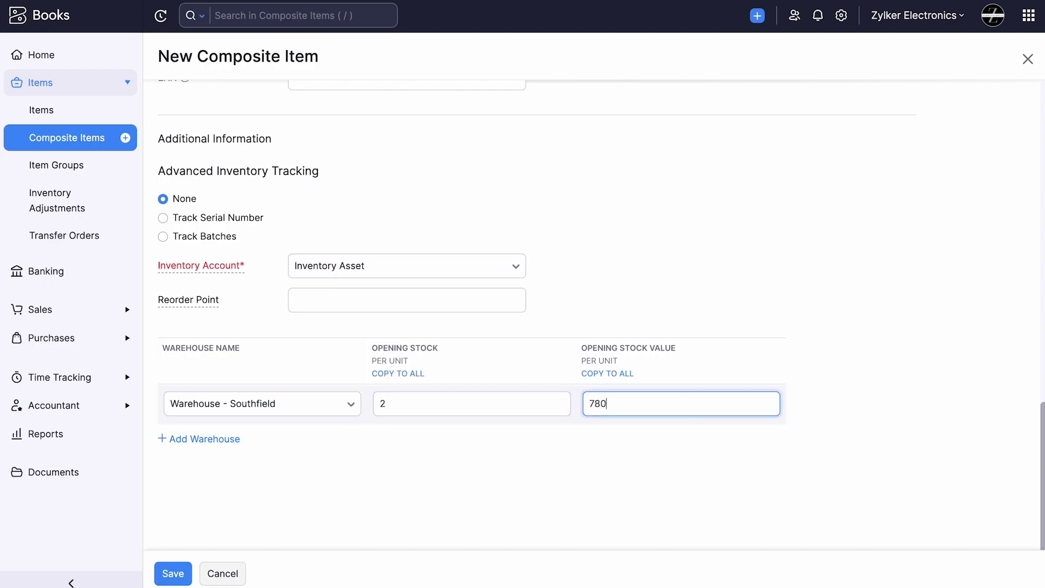
{"action": "left_click", "coordinate": [182, 574]}
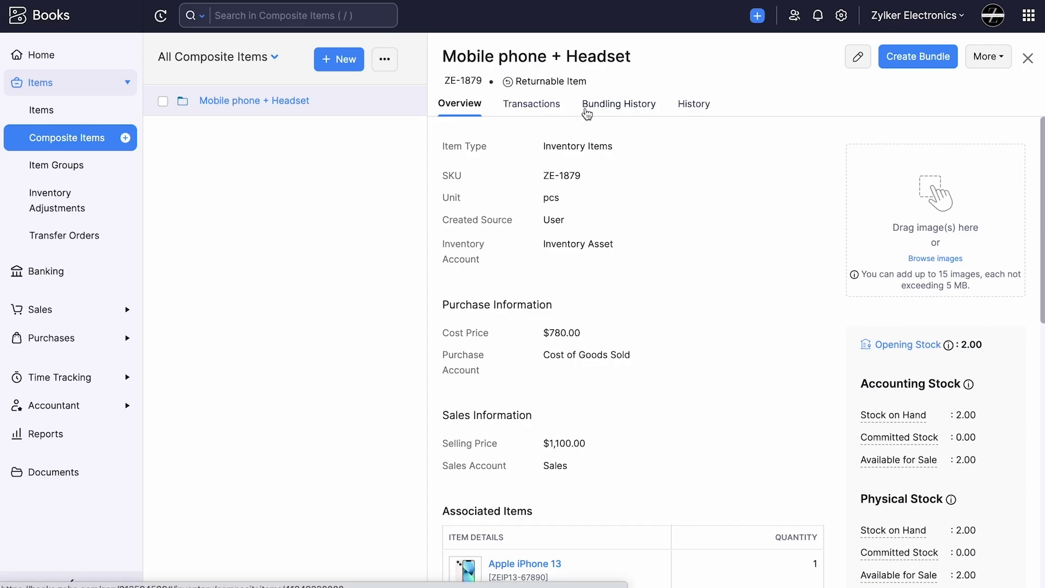
- Create and save a bundle of the Mobile phone + Headset item with bundling number 1 and a quantity of 2
{"action": "left_click", "coordinate": [941, 55]}
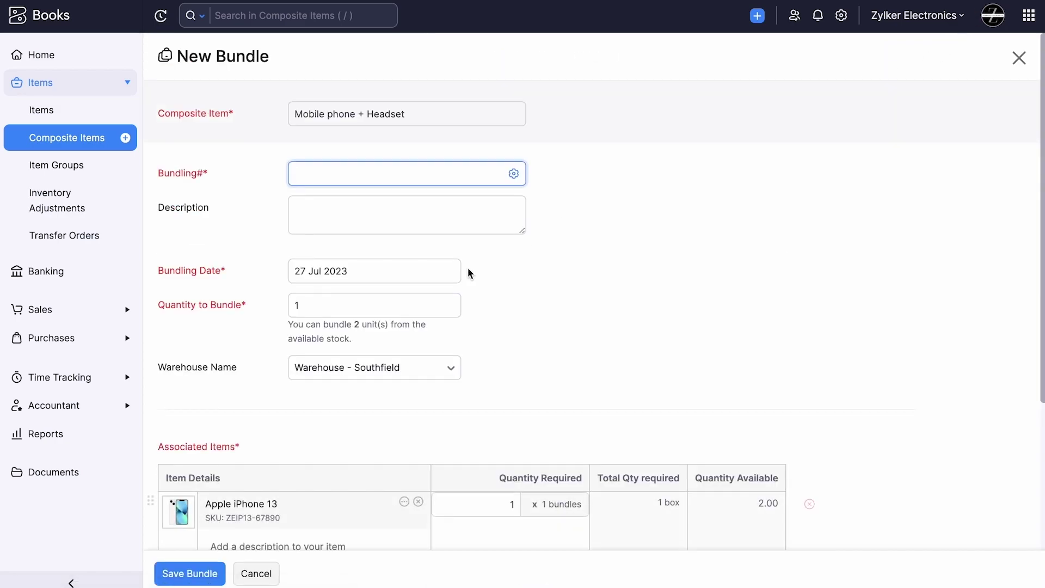
{"action": "type", "text": "1"}
{"action": "scroll", "coordinate": [360, 209], "scroll_direction": "down", "scroll_amount": 2}
{"action": "left_click", "coordinate": [356, 194]}
{"action": "key", "text": "BackSpace"}
{"action": "type", "text": "2"}
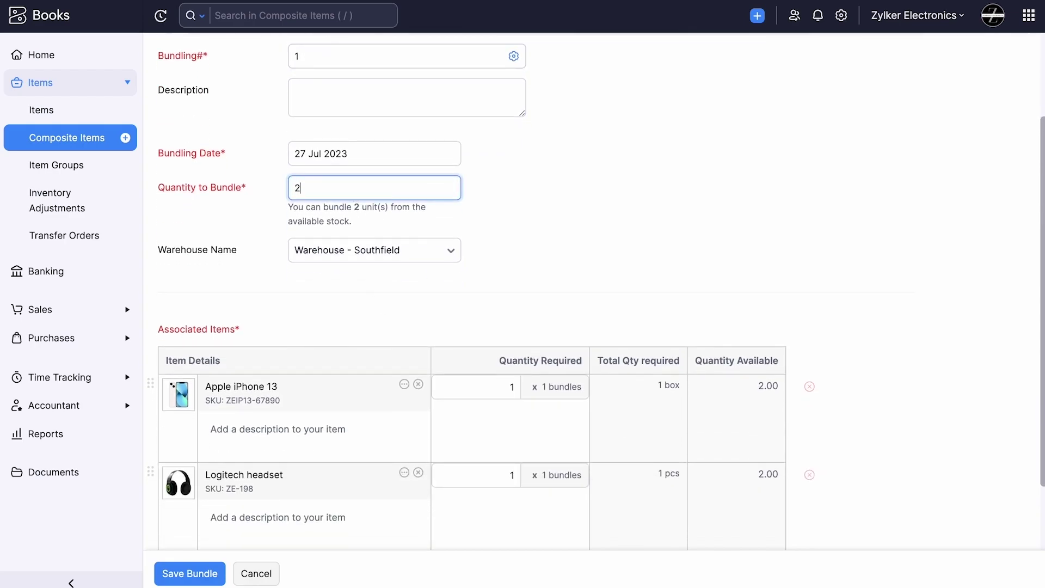
{"action": "scroll", "coordinate": [356, 330], "scroll_direction": "down", "scroll_amount": 2}
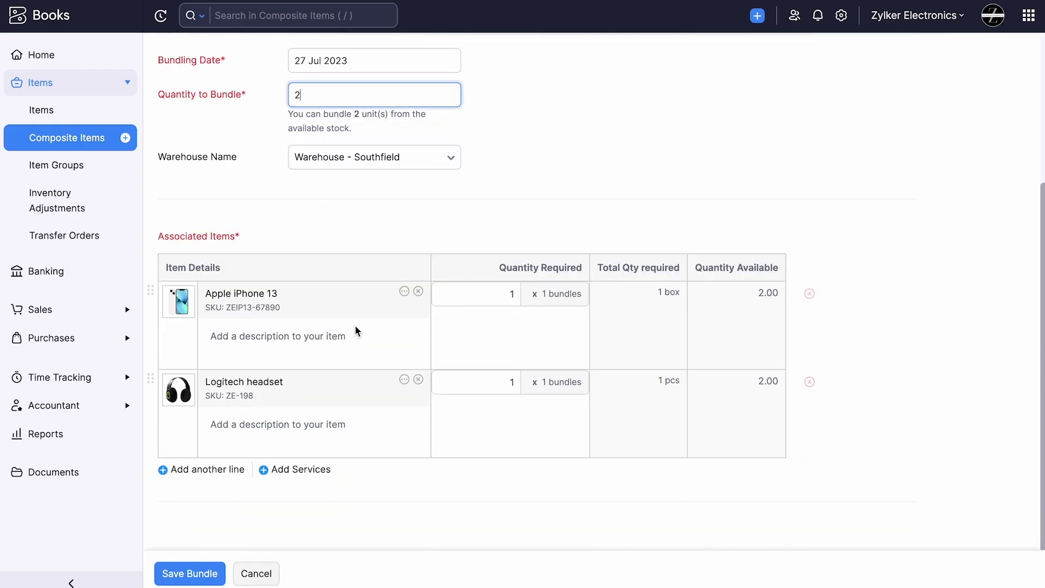
{"action": "left_click", "coordinate": [215, 576]}
- Examine the Inventory Valuation Summary report and the valuation details of Apple iPhone 13, then return to the home dashboard
{"action": "left_click", "coordinate": [103, 434]}
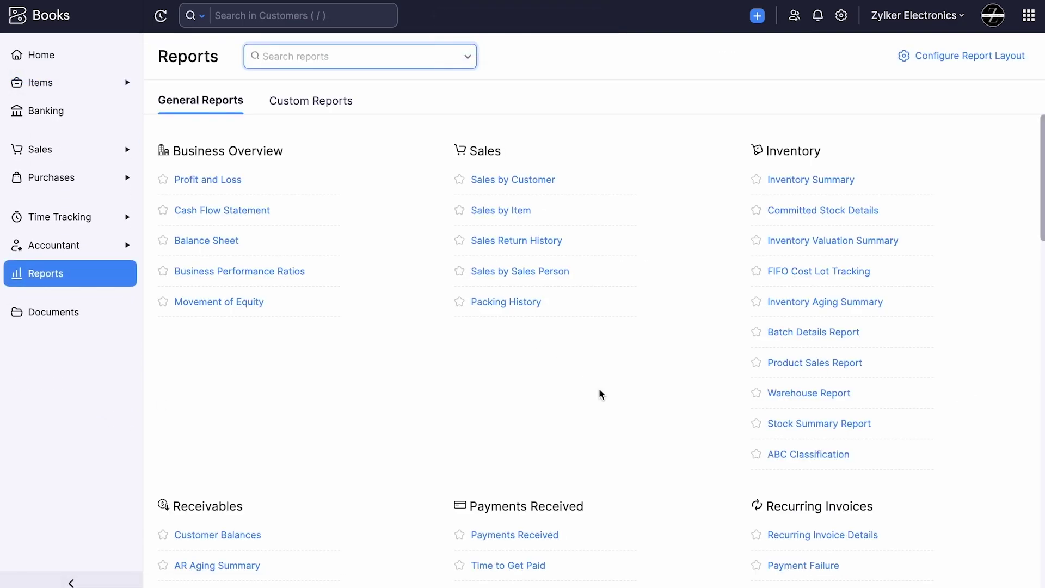
{"action": "left_click", "coordinate": [788, 240]}
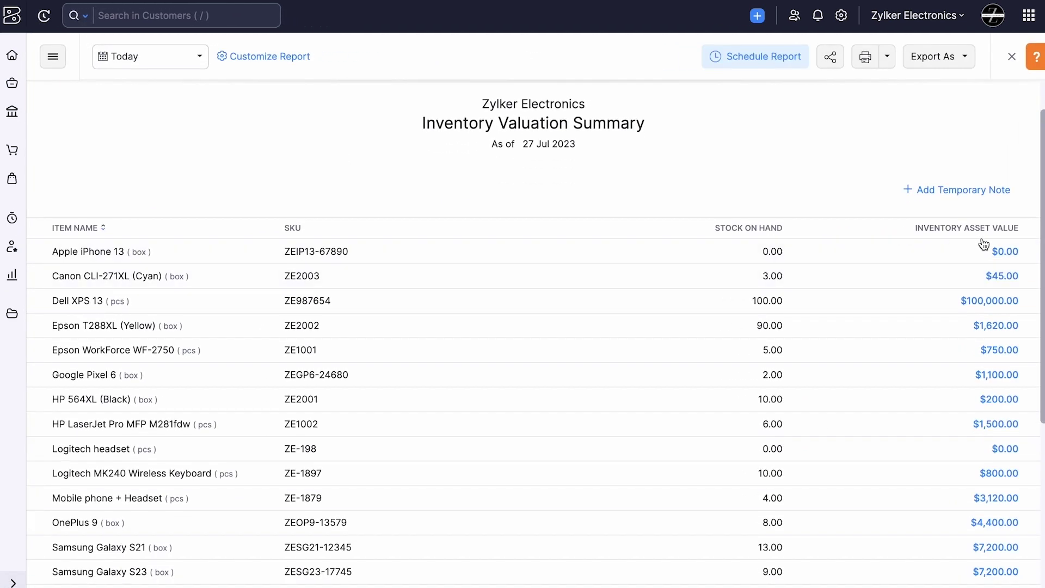
{"action": "left_click", "coordinate": [1005, 251]}
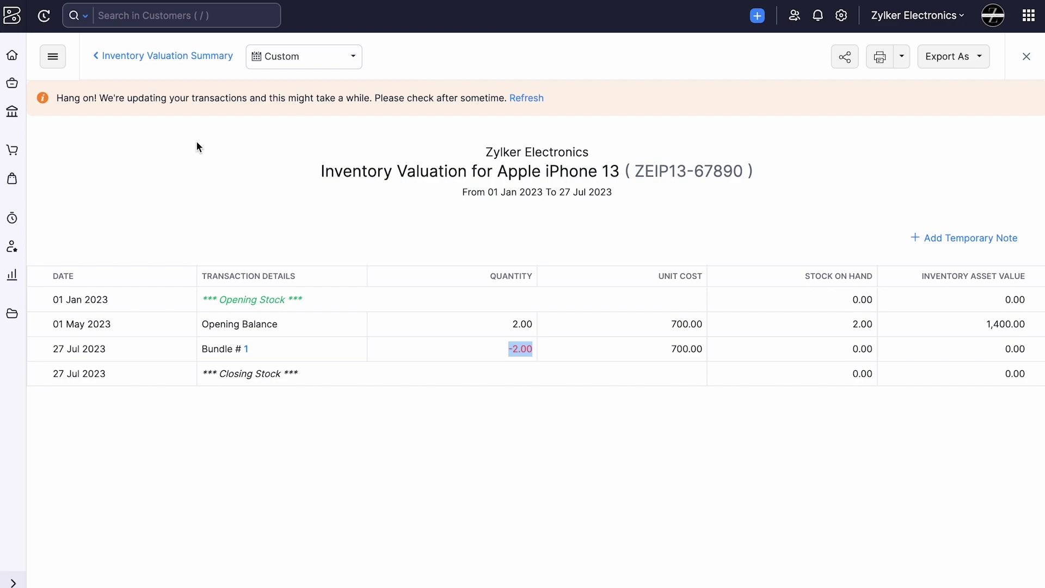
{"action": "left_click", "coordinate": [18, 64]}
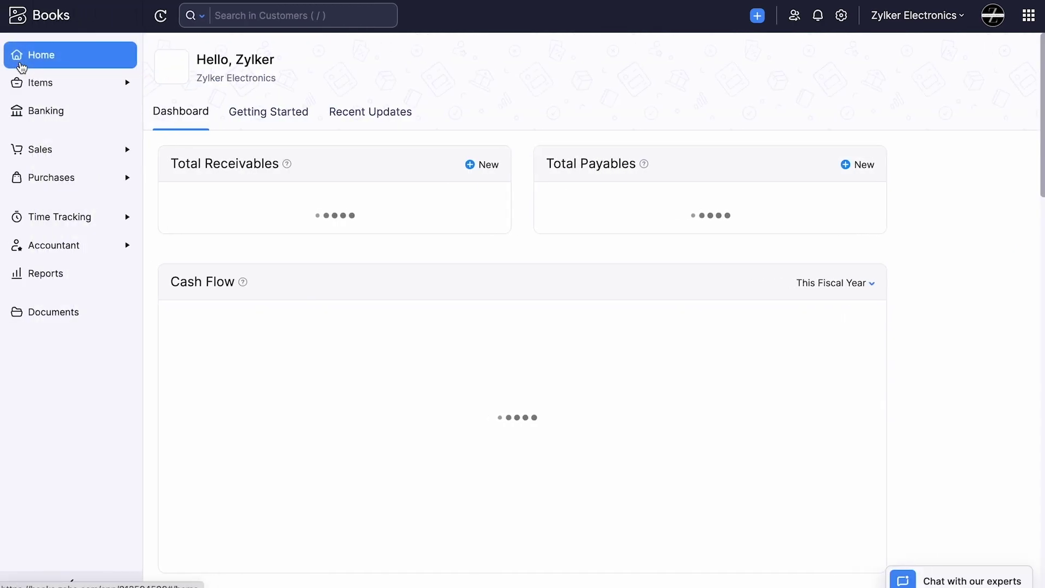
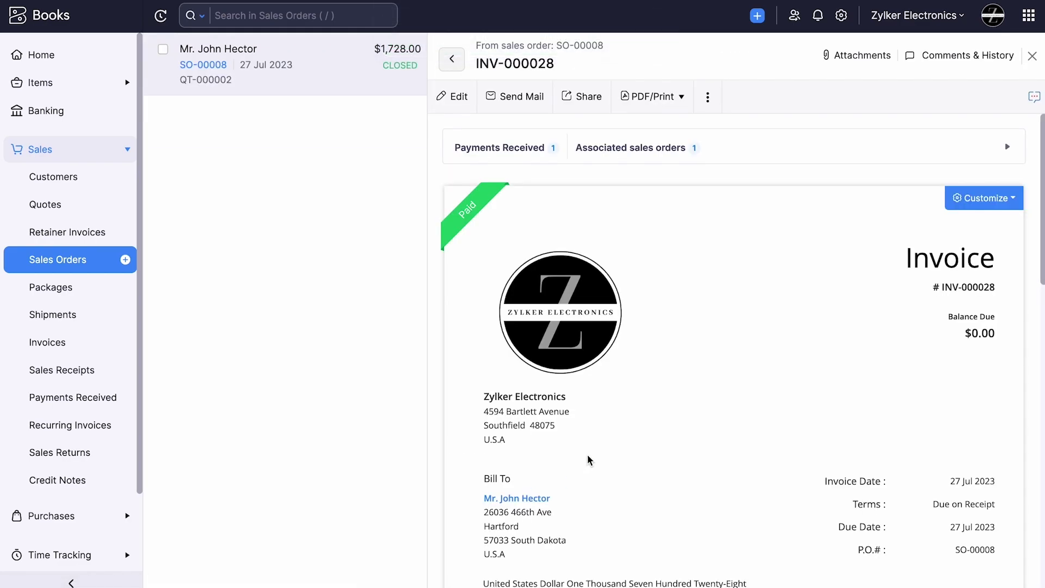
- Examine the line items, quantities and totals of the paid invoice linked to the sales order
{"action": "scroll", "coordinate": [588, 459], "scroll_direction": "down", "scroll_amount": 3}
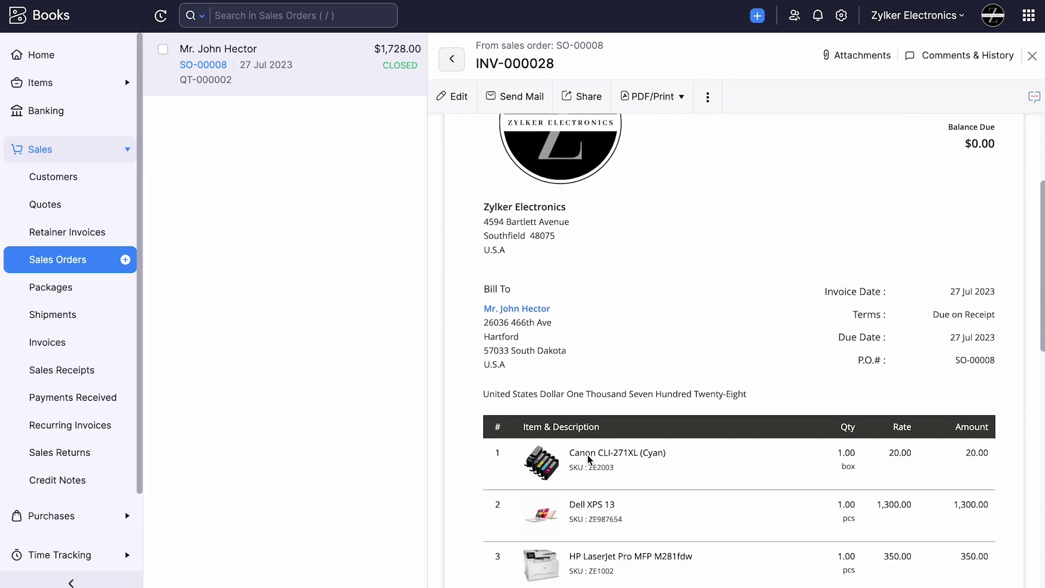
{"action": "scroll", "coordinate": [587, 455], "scroll_direction": "down", "scroll_amount": 4}
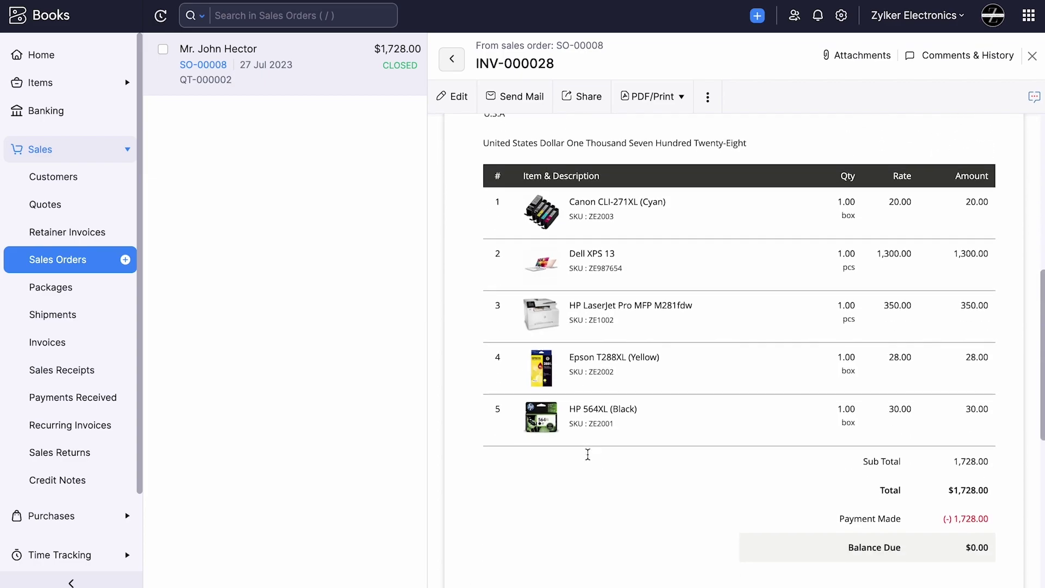
{"action": "left_click_drag", "start_coordinate": [569, 361], "coordinate": [665, 339]}
- Open the Epson T288XL (Yellow) item and examine its accounting stock, physical stock and stock locations
{"action": "left_click", "coordinate": [103, 85]}
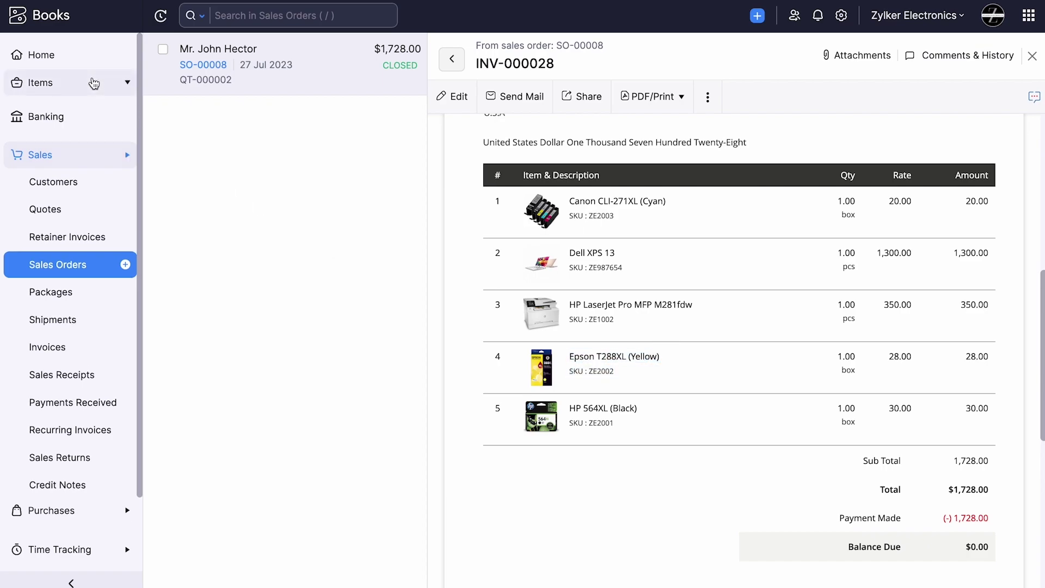
{"action": "left_click", "coordinate": [75, 120]}
{"action": "scroll", "coordinate": [280, 430], "scroll_direction": "down", "scroll_amount": 5}
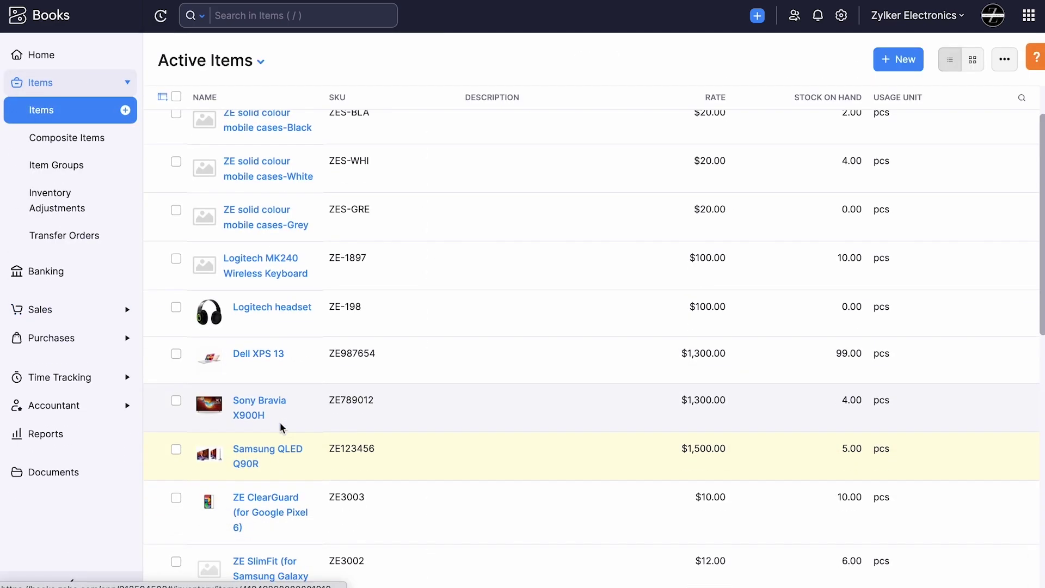
{"action": "left_click", "coordinate": [342, 535]}
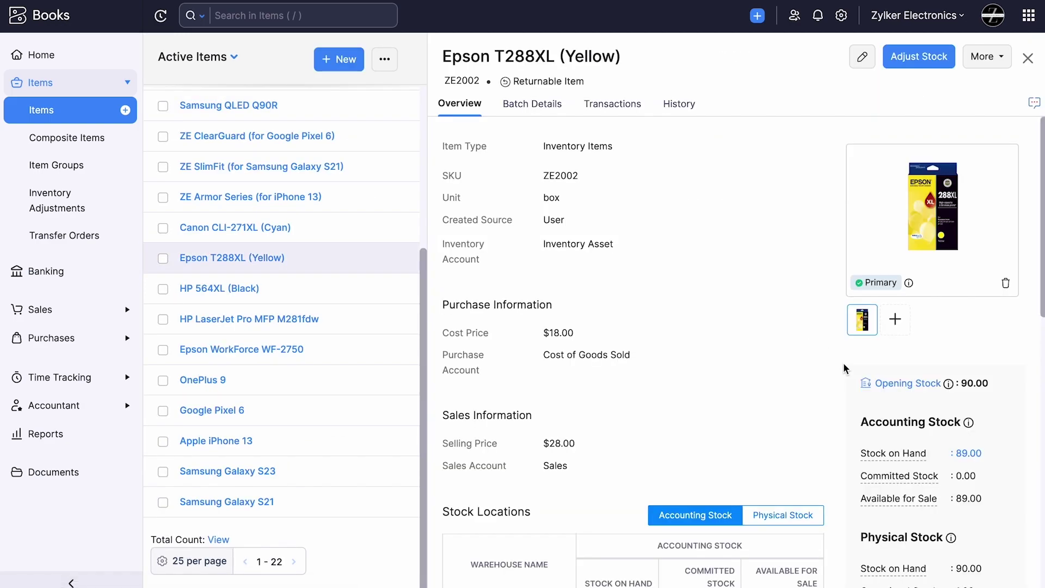
{"action": "scroll", "coordinate": [845, 369], "scroll_direction": "down", "scroll_amount": 3}
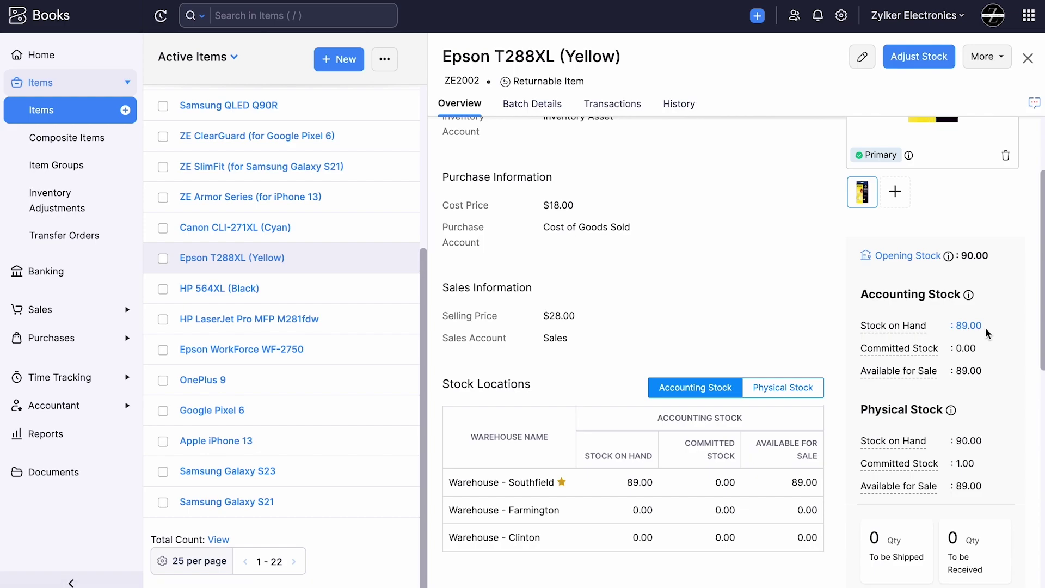
- Create a package for all items of the closed sales order with package slip number 1 and save it
{"action": "scroll", "coordinate": [987, 333], "scroll_direction": "down", "scroll_amount": 1}
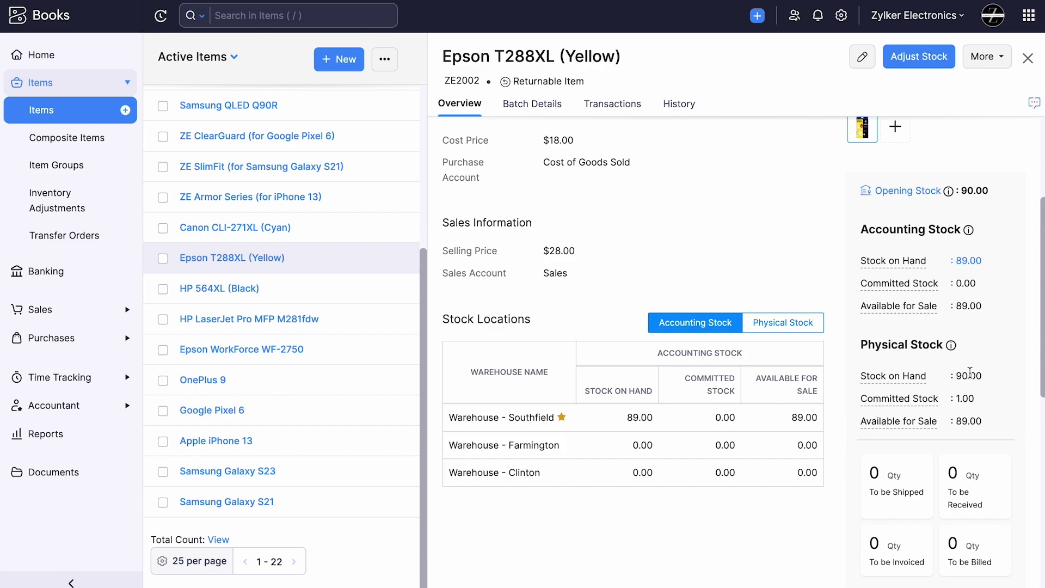
{"action": "left_click", "coordinate": [66, 309]}
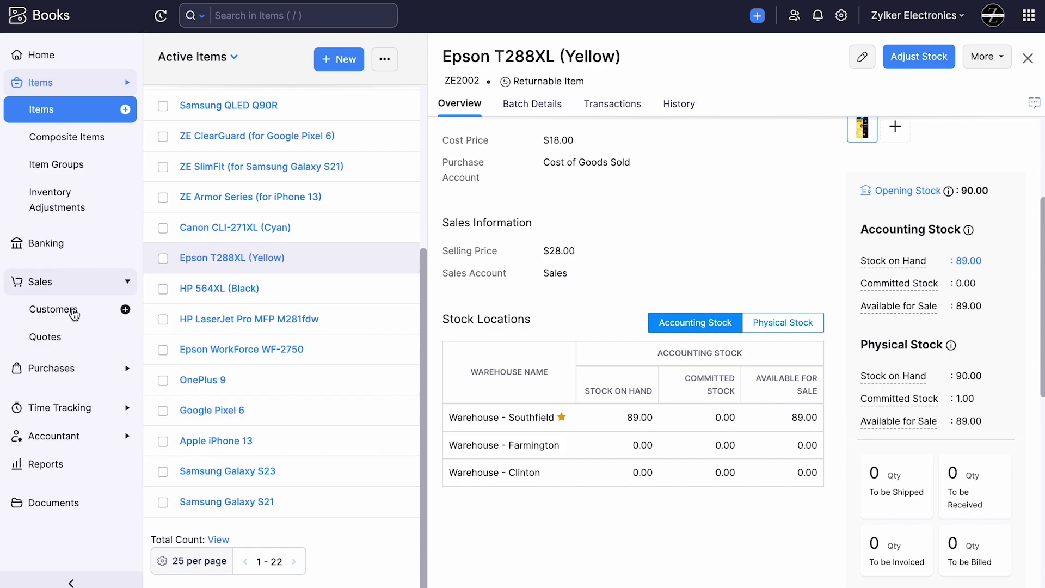
{"action": "scroll", "coordinate": [73, 315], "scroll_direction": "down", "scroll_amount": 2}
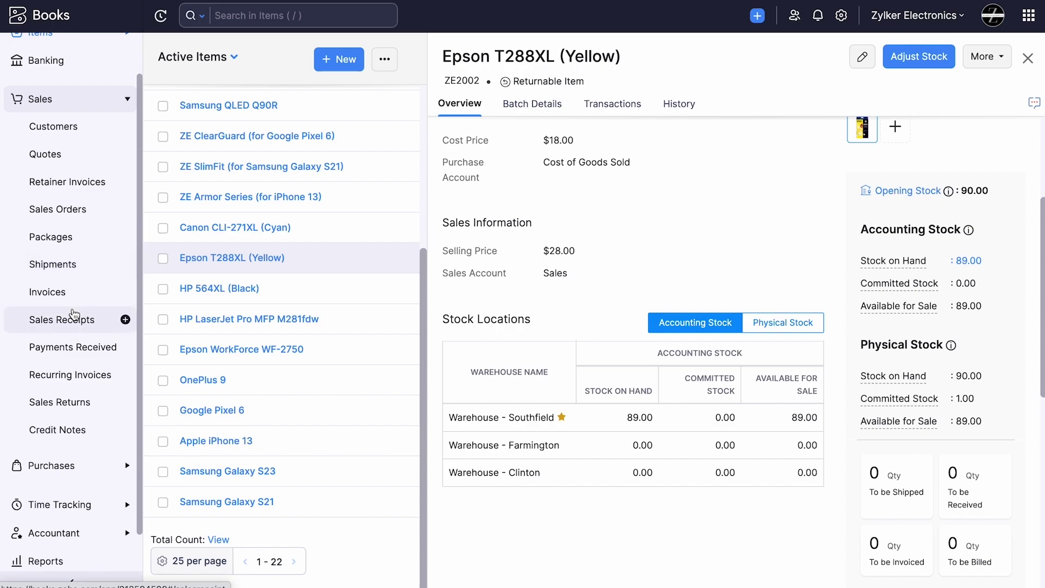
{"action": "left_click", "coordinate": [68, 211]}
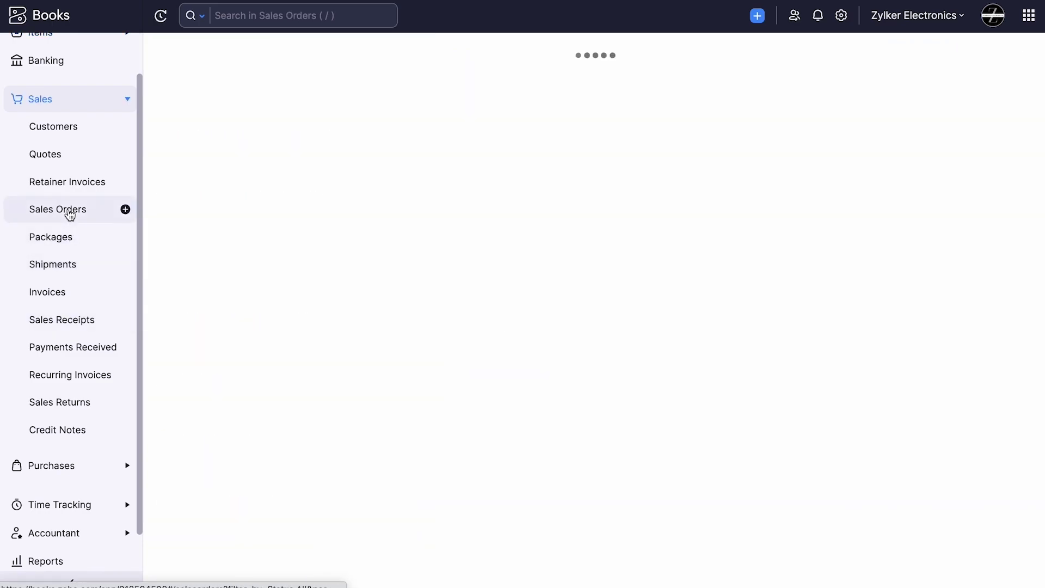
{"action": "left_click", "coordinate": [295, 140]}
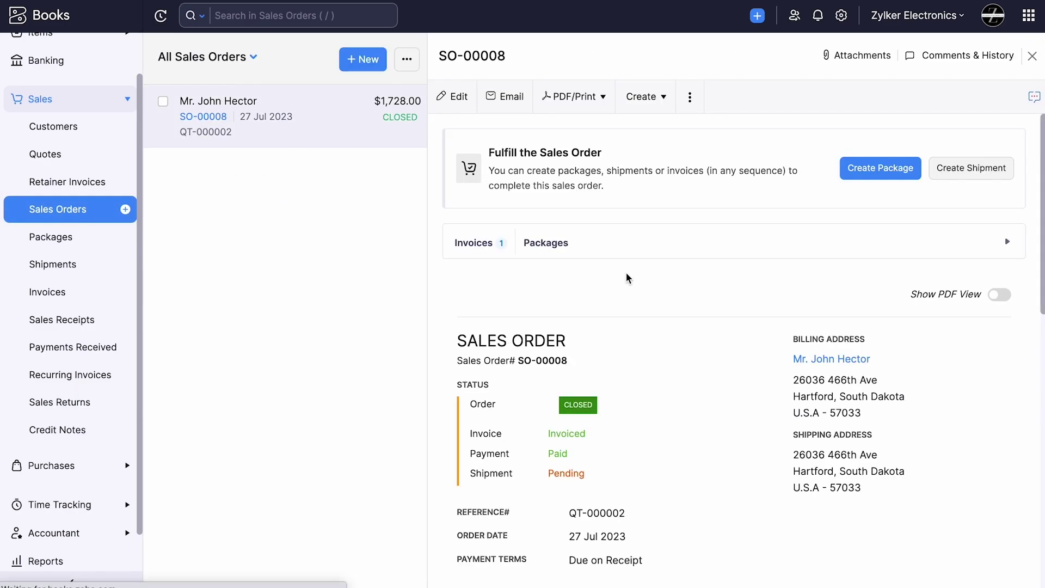
{"action": "left_click", "coordinate": [863, 175]}
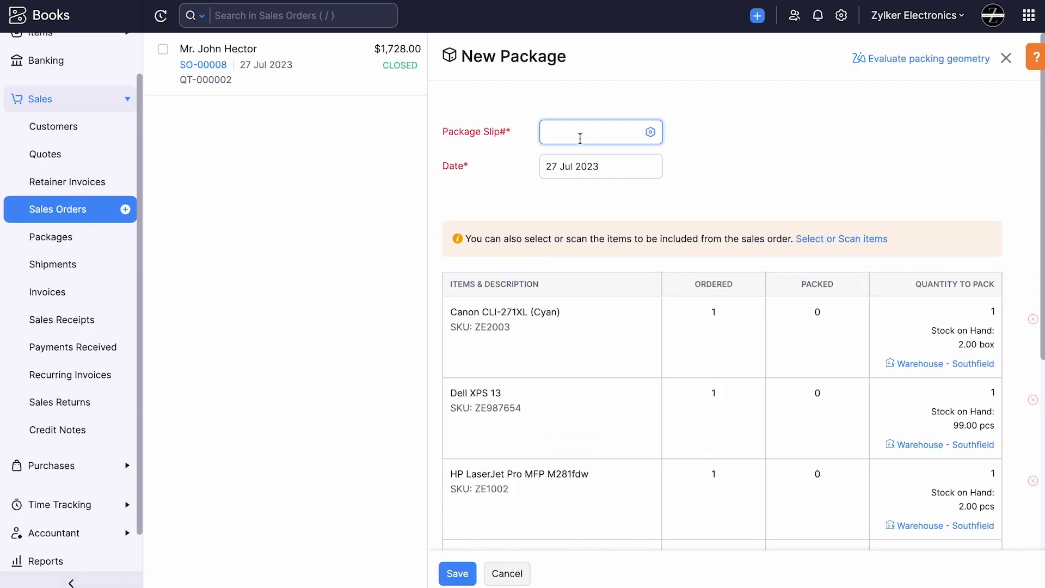
{"action": "type", "text": "1"}
{"action": "scroll", "coordinate": [678, 223], "scroll_direction": "down", "scroll_amount": 5}
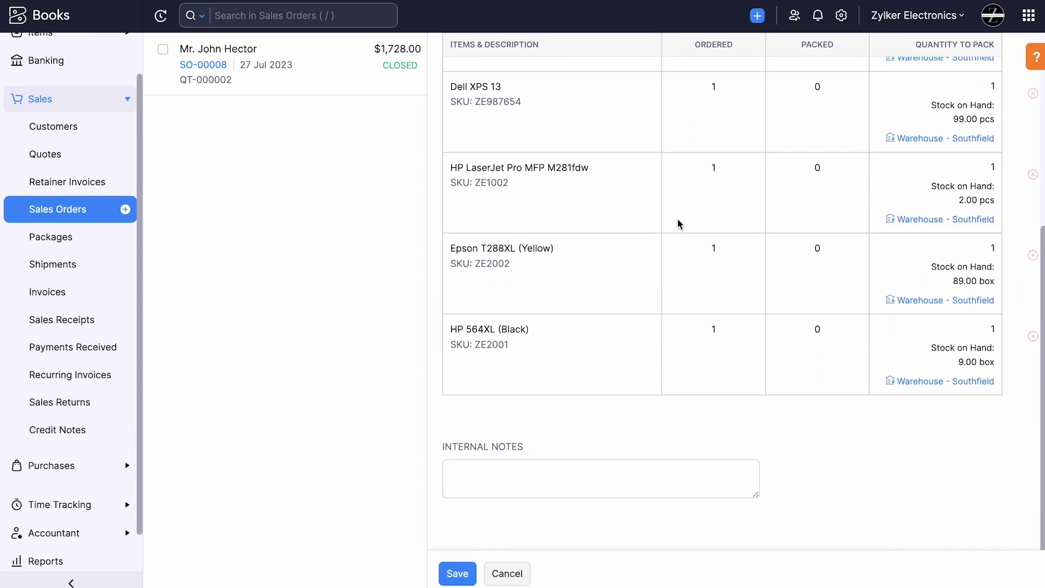
{"action": "scroll", "coordinate": [677, 223], "scroll_direction": "up", "scroll_amount": 5}
{"action": "scroll", "coordinate": [676, 222], "scroll_direction": "down", "scroll_amount": 2}
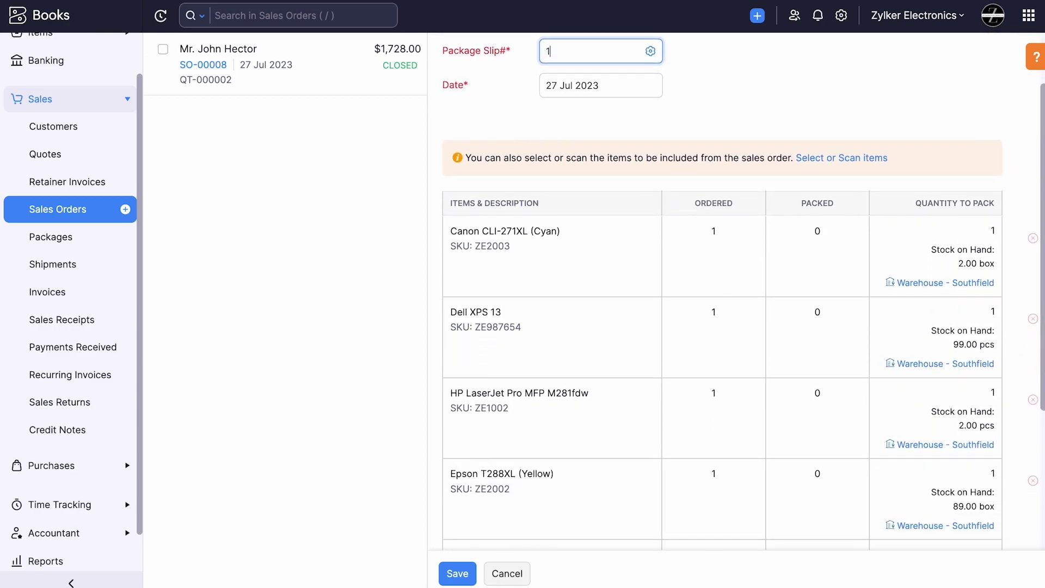
{"action": "scroll", "coordinate": [893, 311], "scroll_direction": "down", "scroll_amount": 4}
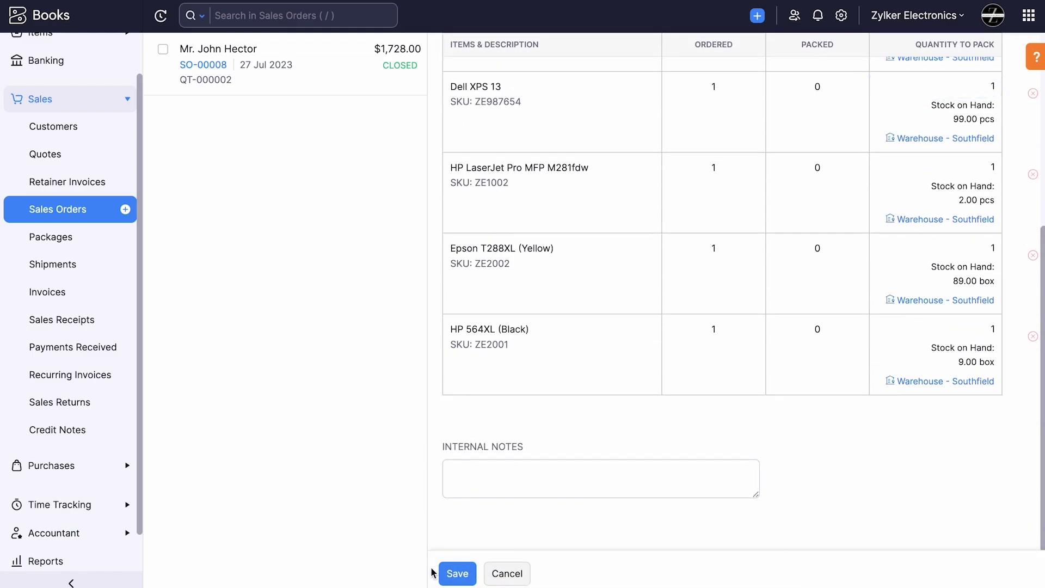
{"action": "left_click", "coordinate": [456, 574]}
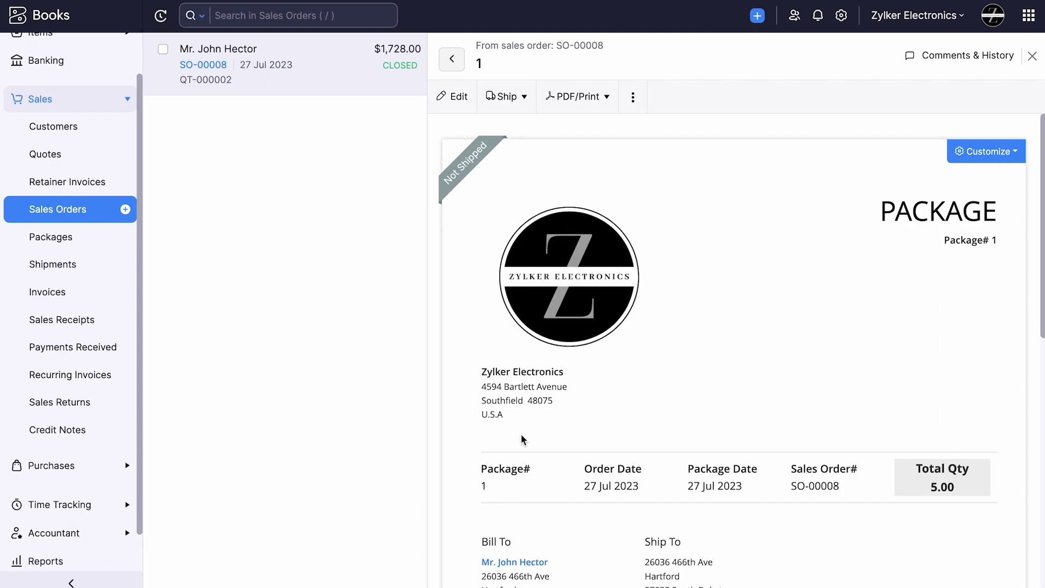
- Ship the package manually, entering 1 as the shipment order number and Manual as the carrier, and save the shipment
{"action": "left_click", "coordinate": [515, 98]}
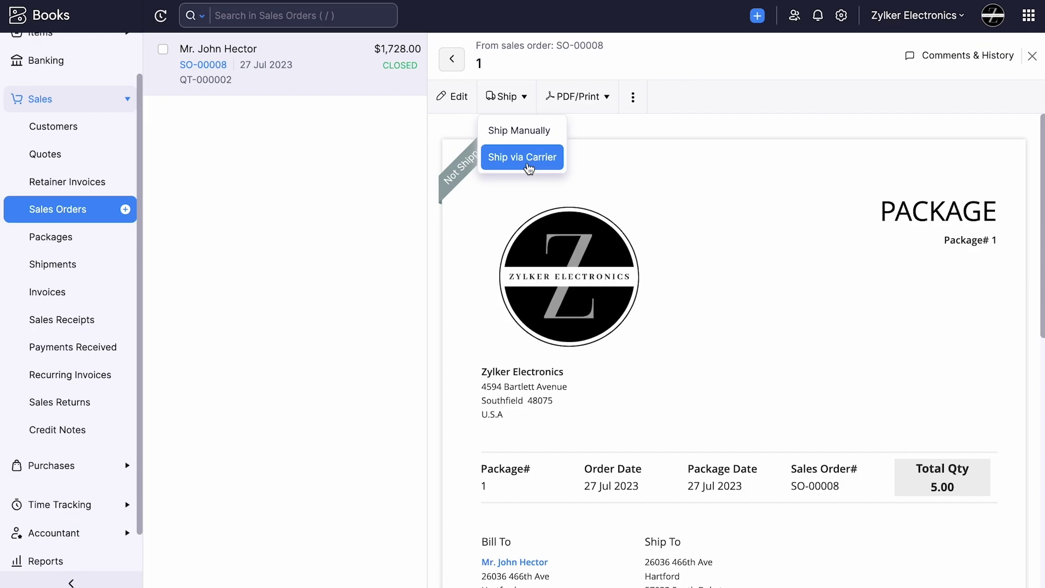
{"action": "left_click", "coordinate": [539, 132]}
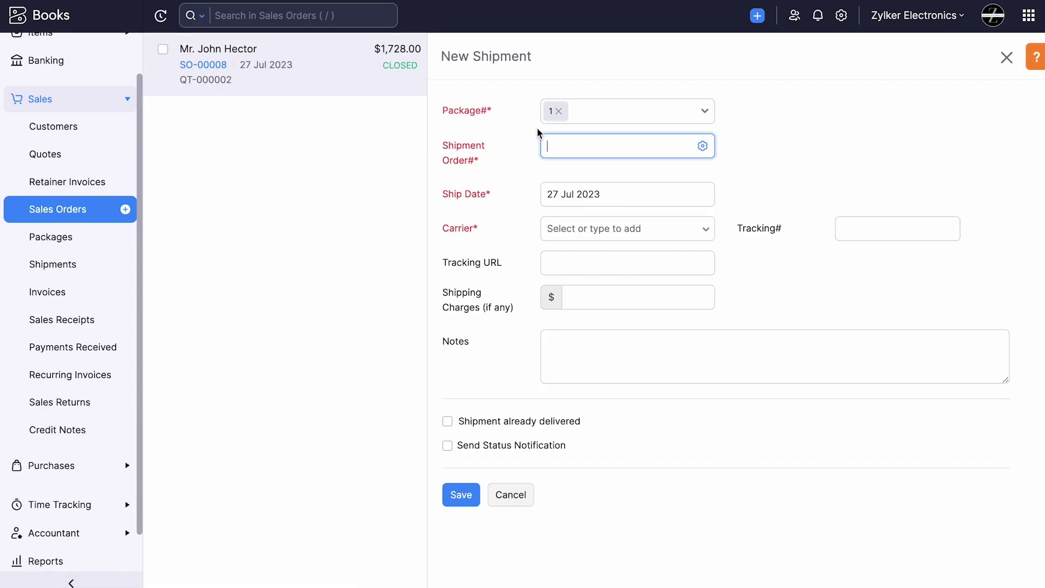
{"action": "type", "text": "1"}
{"action": "left_click", "coordinate": [570, 228]}
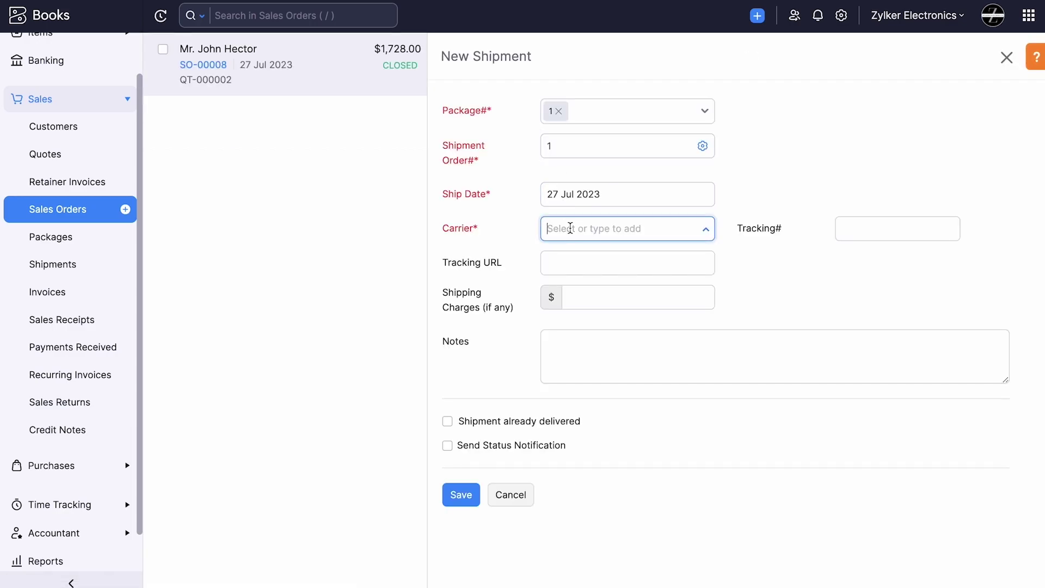
{"action": "type", "text": "Manual"}
{"action": "left_click", "coordinate": [452, 504]}
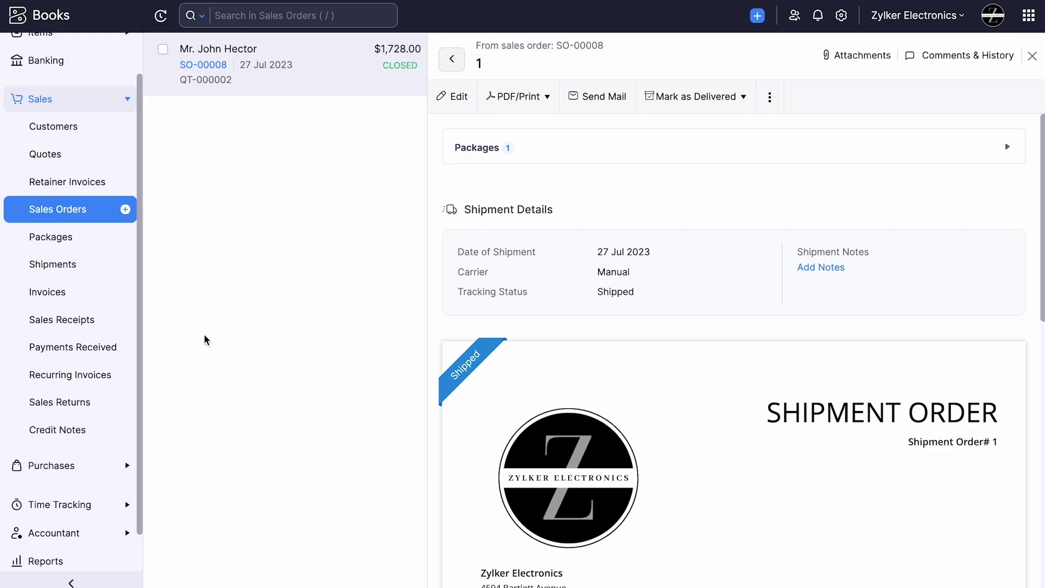
- Open the new shipment in the shipments list and update its status to Delivered
{"action": "left_click", "coordinate": [92, 268]}
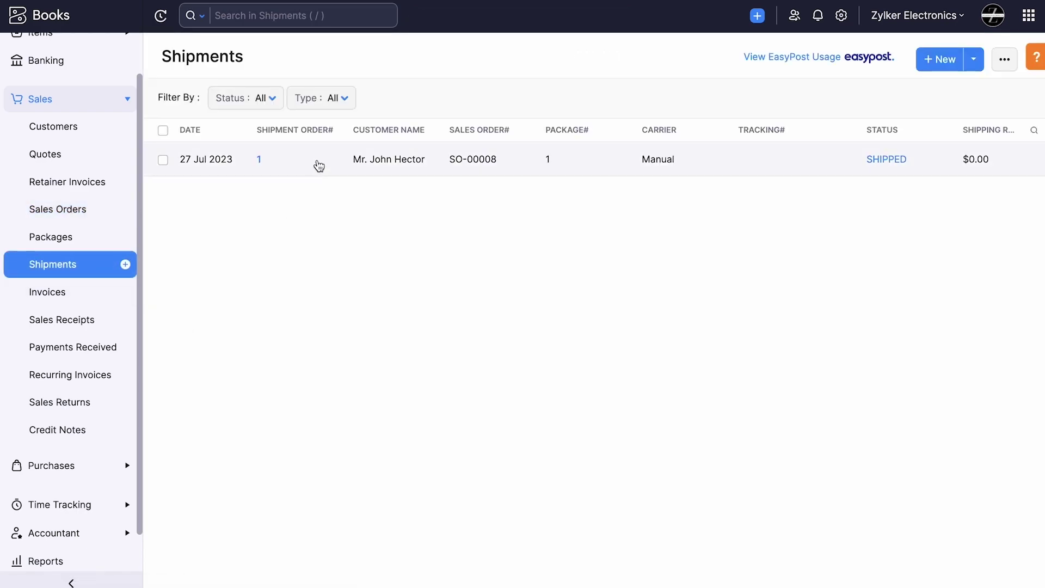
{"action": "left_click", "coordinate": [319, 165]}
{"action": "left_click", "coordinate": [704, 97]}
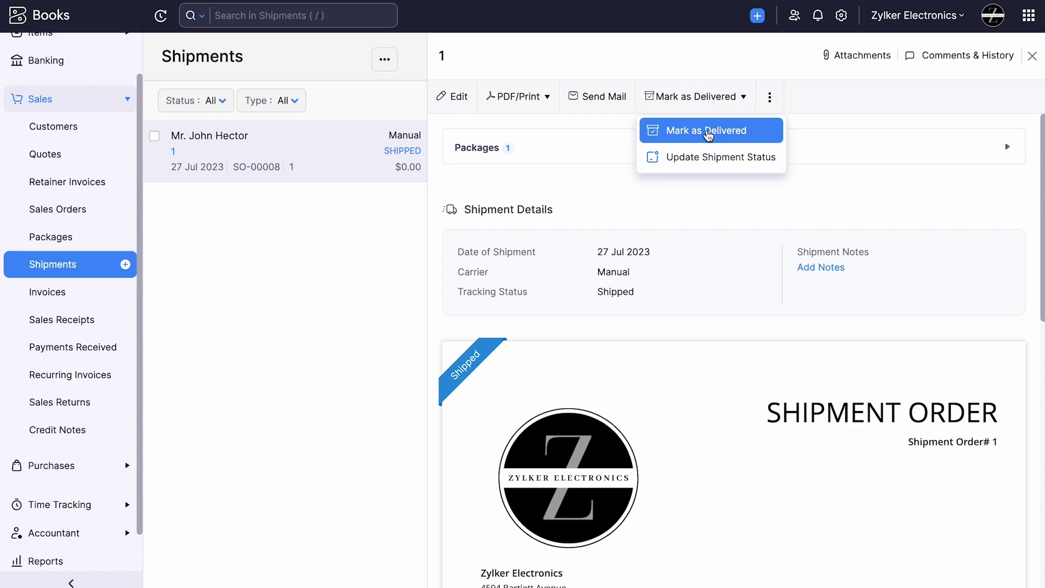
{"action": "left_click", "coordinate": [707, 134]}
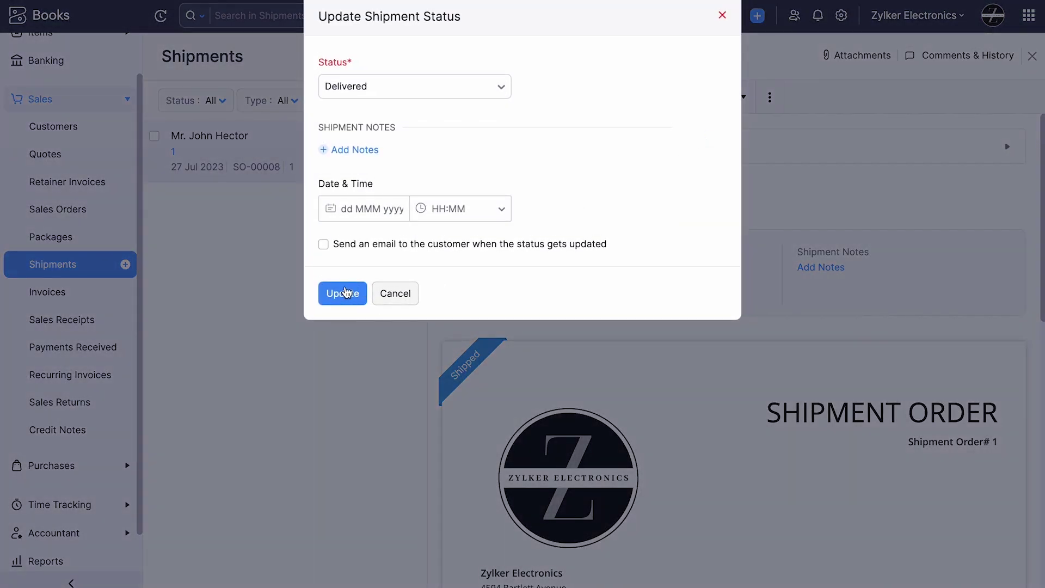
{"action": "left_click", "coordinate": [344, 293]}
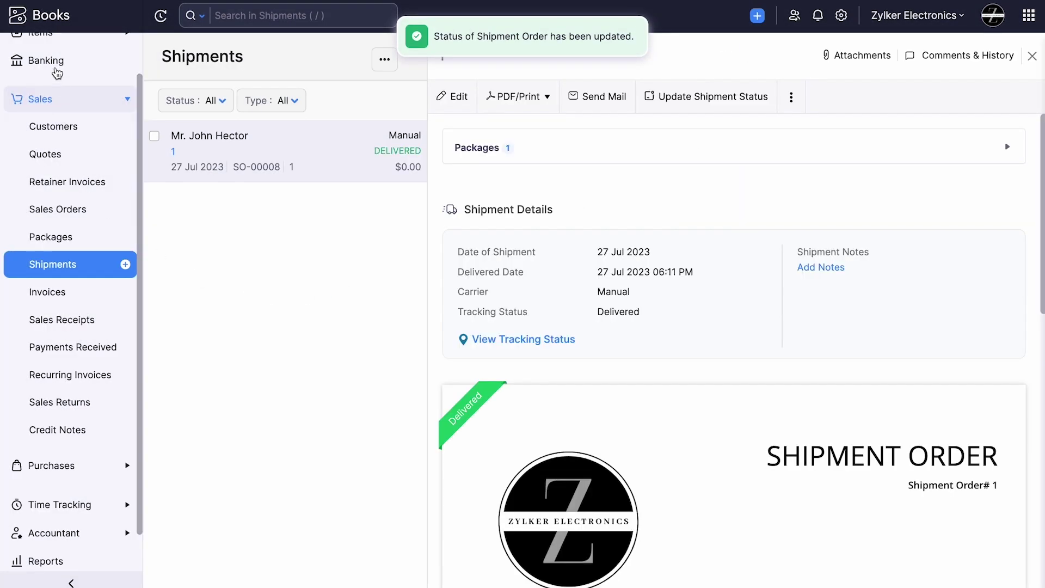
- Open the Epson T288XL (Yellow) item again and compare its physical stock on hand with its accounting stock
{"action": "left_click", "coordinate": [55, 36]}
{"action": "left_click", "coordinate": [52, 110]}
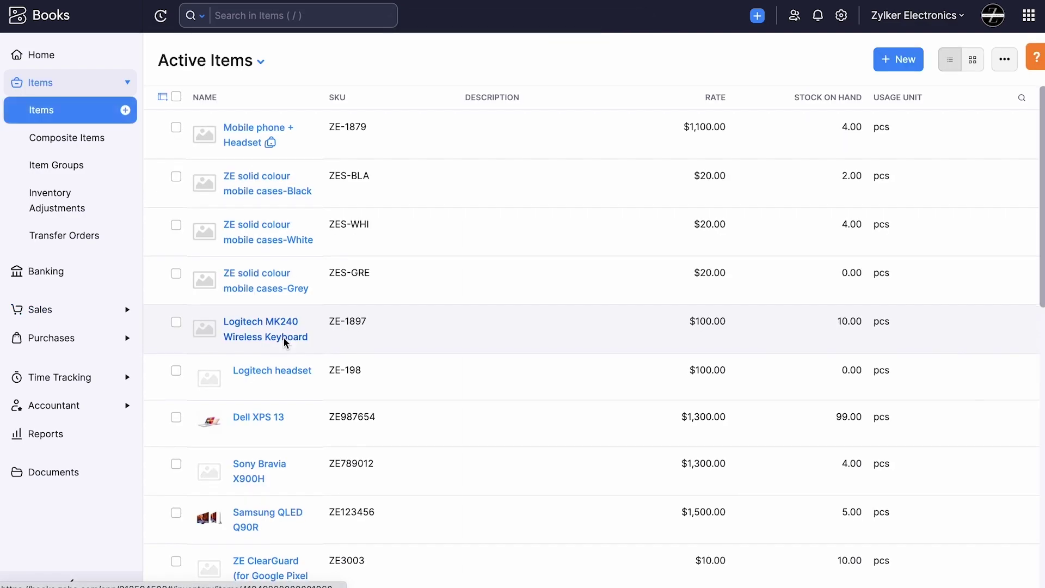
{"action": "scroll", "coordinate": [284, 342], "scroll_direction": "down", "scroll_amount": 6}
{"action": "left_click", "coordinate": [270, 460]}
{"action": "scroll", "coordinate": [791, 351], "scroll_direction": "down", "scroll_amount": 5}
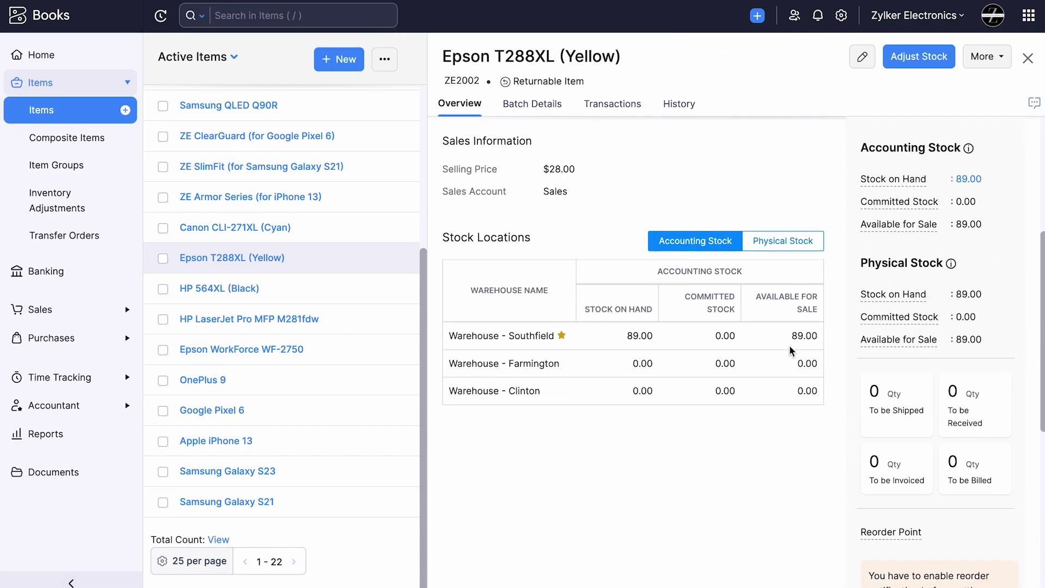
{"action": "left_click_drag", "start_coordinate": [955, 292], "coordinate": [986, 295]}
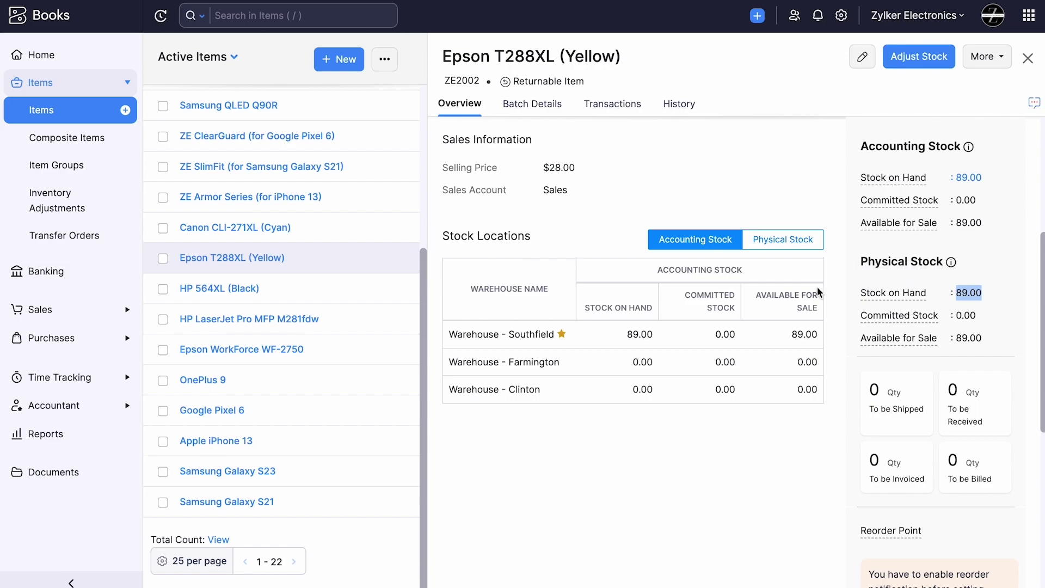
{"action": "scroll", "coordinate": [501, 452], "scroll_direction": "up", "scroll_amount": 2}
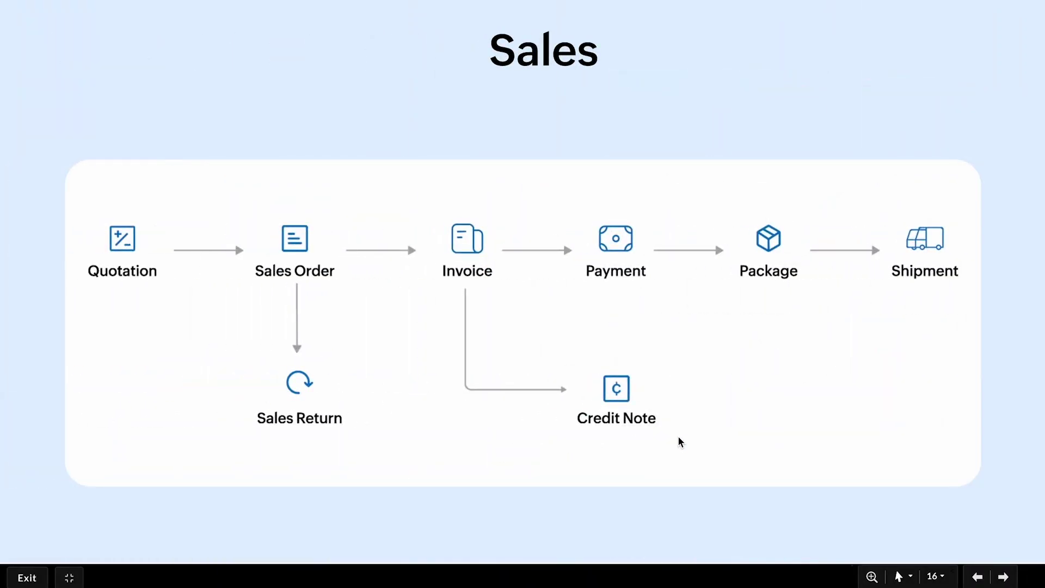
{"action": "left_click", "coordinate": [1004, 577]}
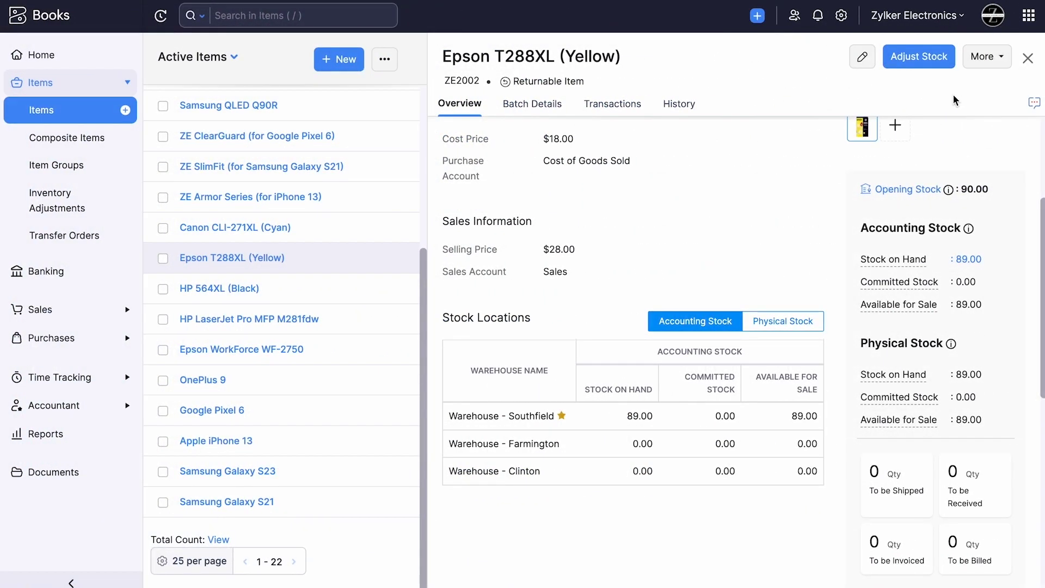
- In the sales order cycle preferences for manual orders, enable automatic invoice creation with marking it as sent and recording a payment
{"action": "left_click", "coordinate": [842, 17]}
{"action": "left_click", "coordinate": [828, 265]}
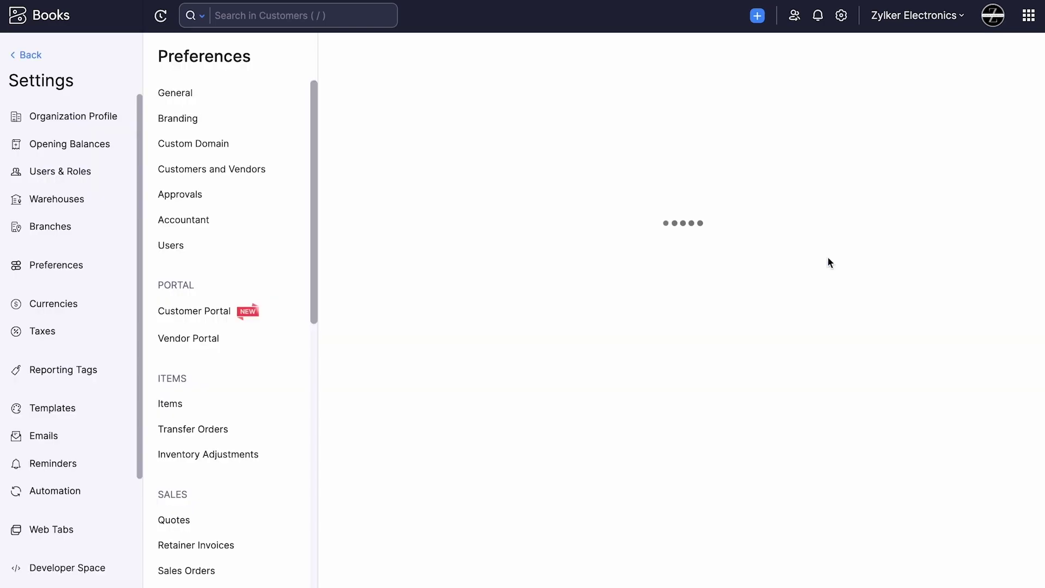
{"action": "scroll", "coordinate": [296, 305], "scroll_direction": "down", "scroll_amount": 3}
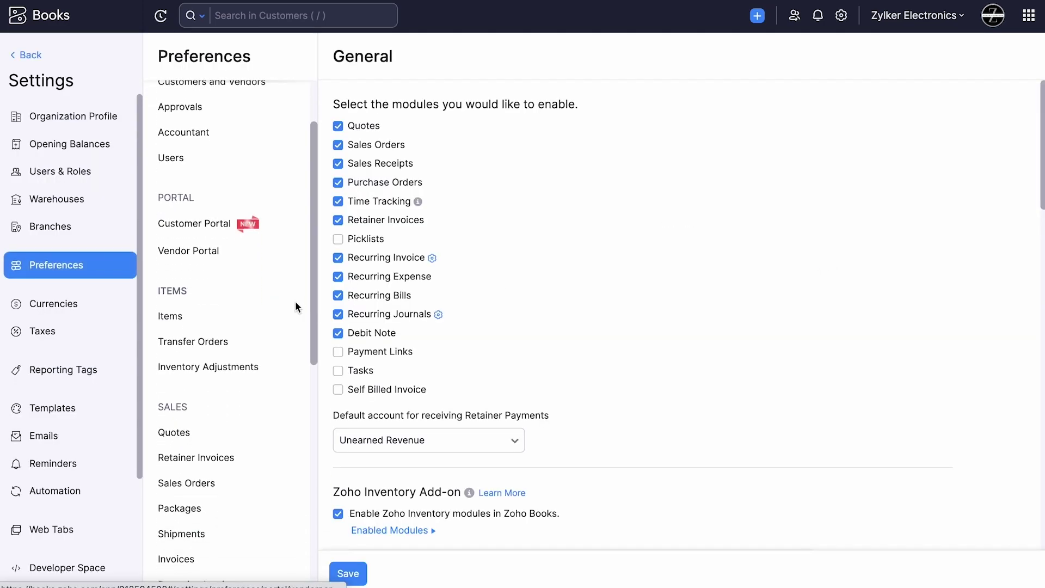
{"action": "left_click", "coordinate": [229, 479]}
{"action": "left_click", "coordinate": [536, 111]}
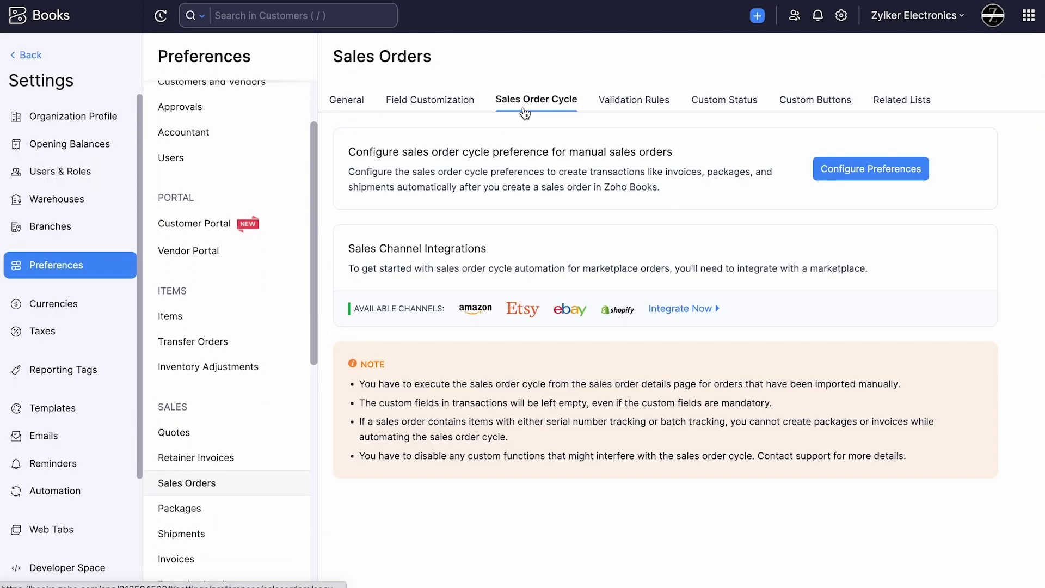
{"action": "left_click", "coordinate": [861, 169]}
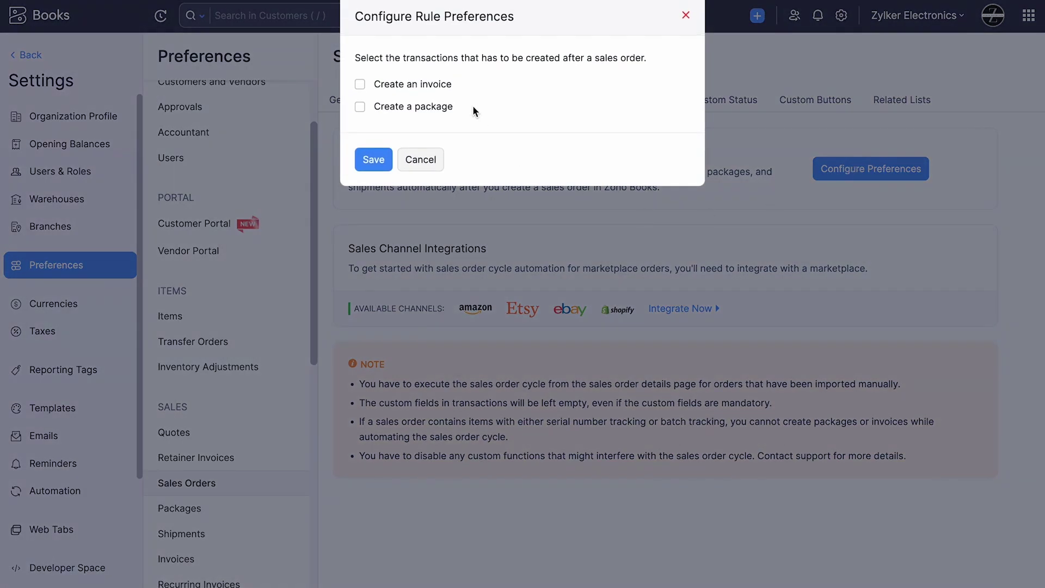
{"action": "left_click", "coordinate": [421, 89]}
{"action": "left_click", "coordinate": [419, 104]}
{"action": "left_click", "coordinate": [418, 126]}
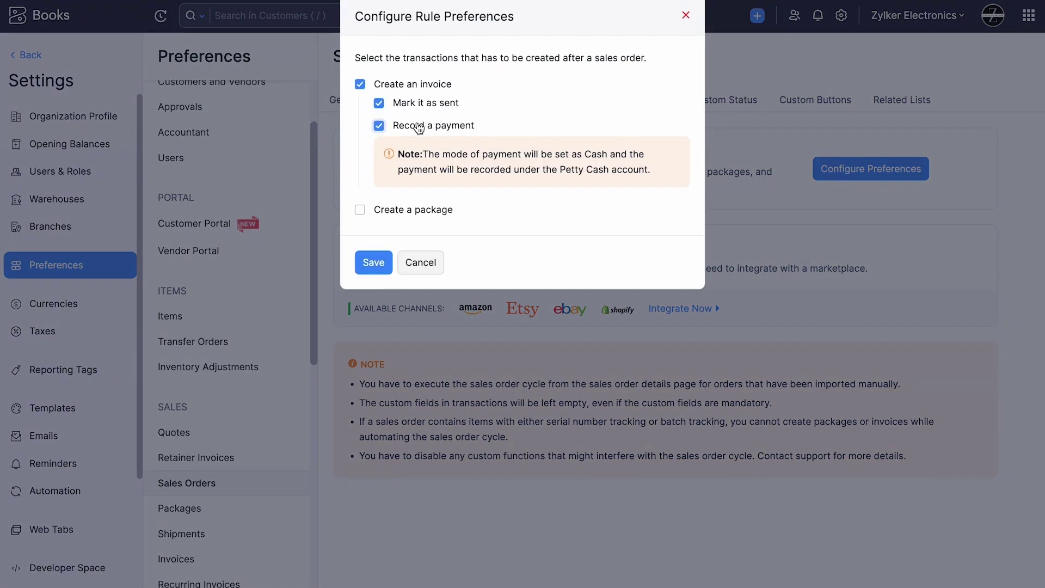
- Enable automatic package and shipment creation with carrier Manual and status Delivered, and save the sales order cycle rule
{"action": "left_click", "coordinate": [414, 212]}
{"action": "left_click", "coordinate": [415, 234]}
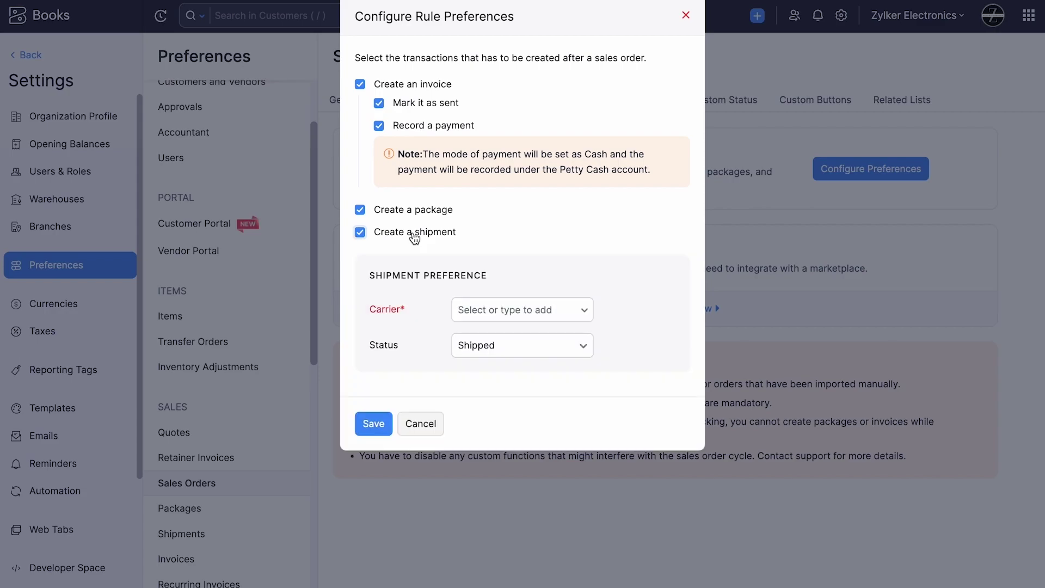
{"action": "left_click", "coordinate": [466, 309]}
{"action": "left_click", "coordinate": [479, 343]}
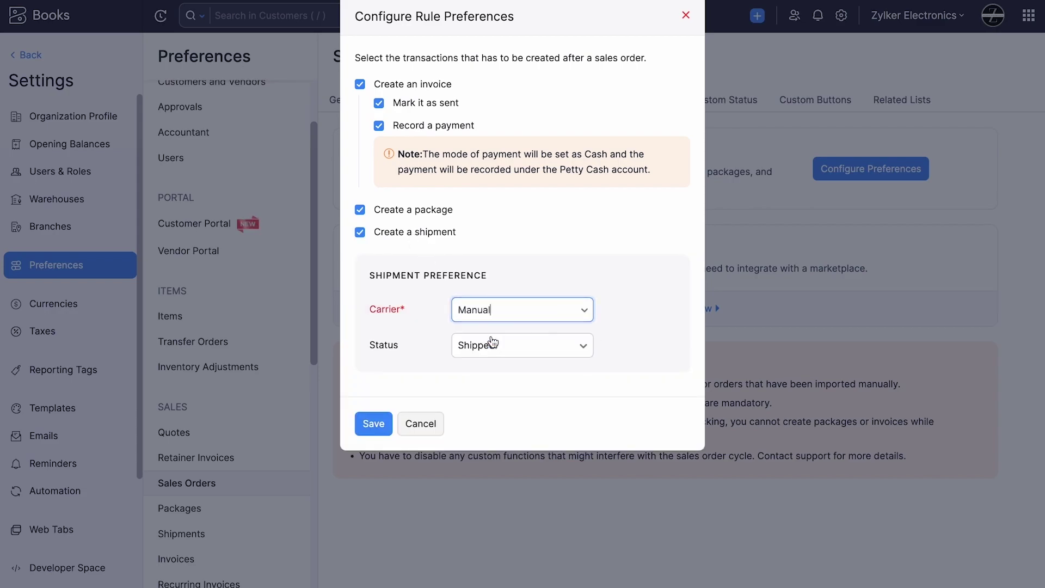
{"action": "left_click", "coordinate": [493, 343]}
{"action": "left_click", "coordinate": [493, 378]}
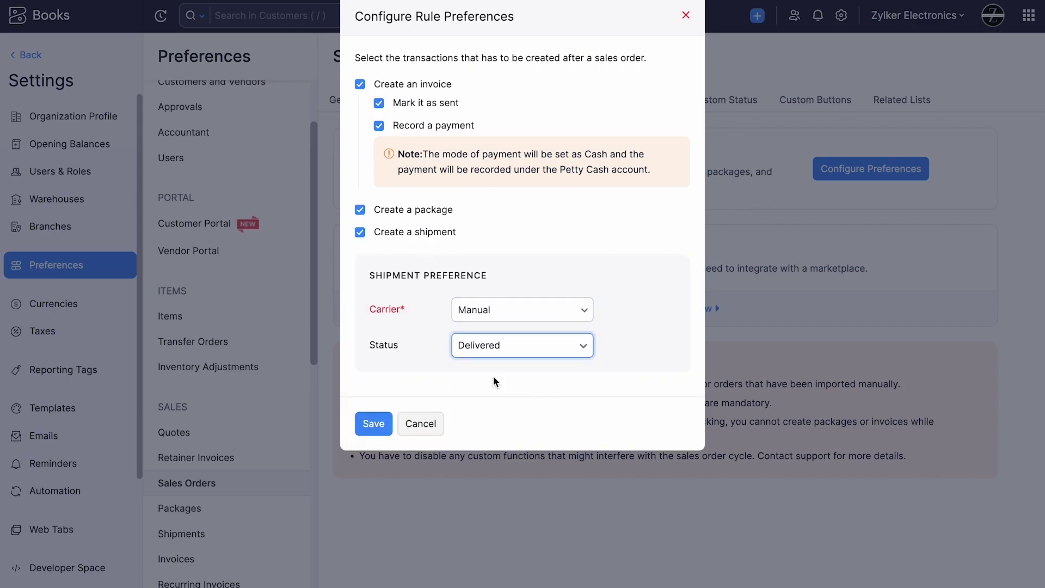
{"action": "left_click", "coordinate": [380, 424]}
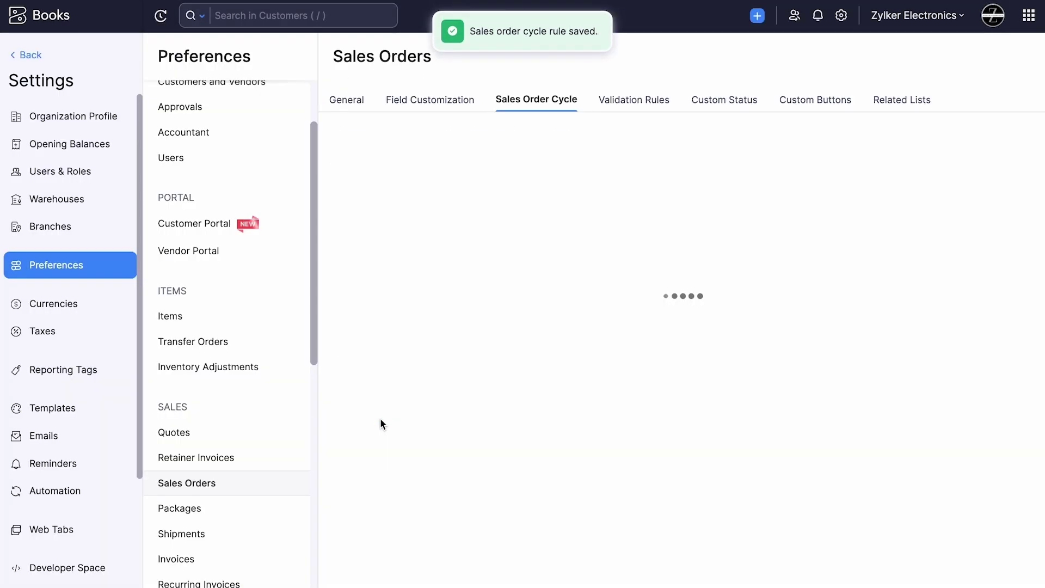
- Leave the settings, start a new sales order and select the existing customer for it
{"action": "left_click", "coordinate": [28, 55]}
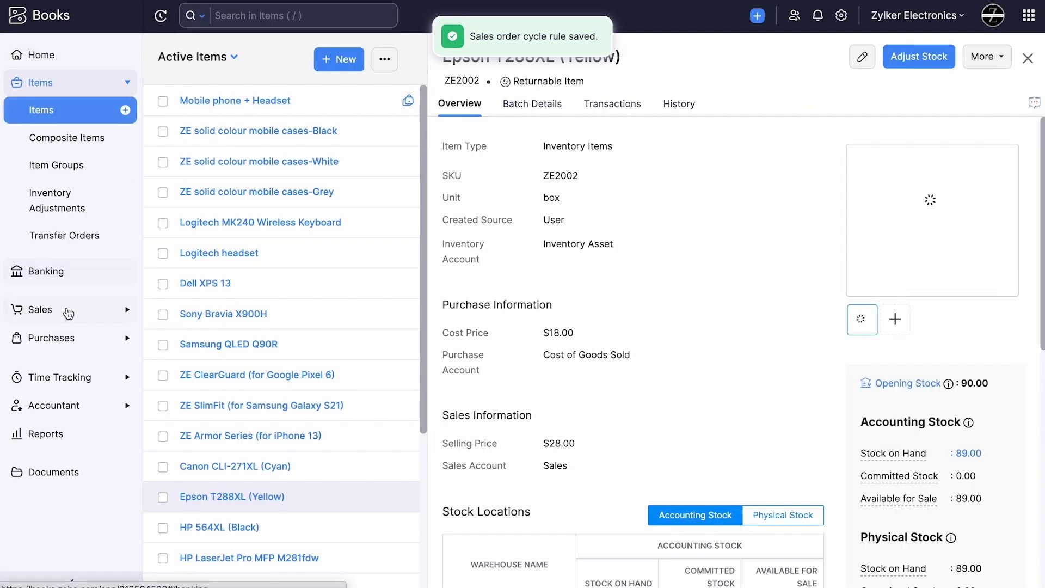
{"action": "left_click", "coordinate": [68, 314]}
{"action": "left_click", "coordinate": [64, 259]}
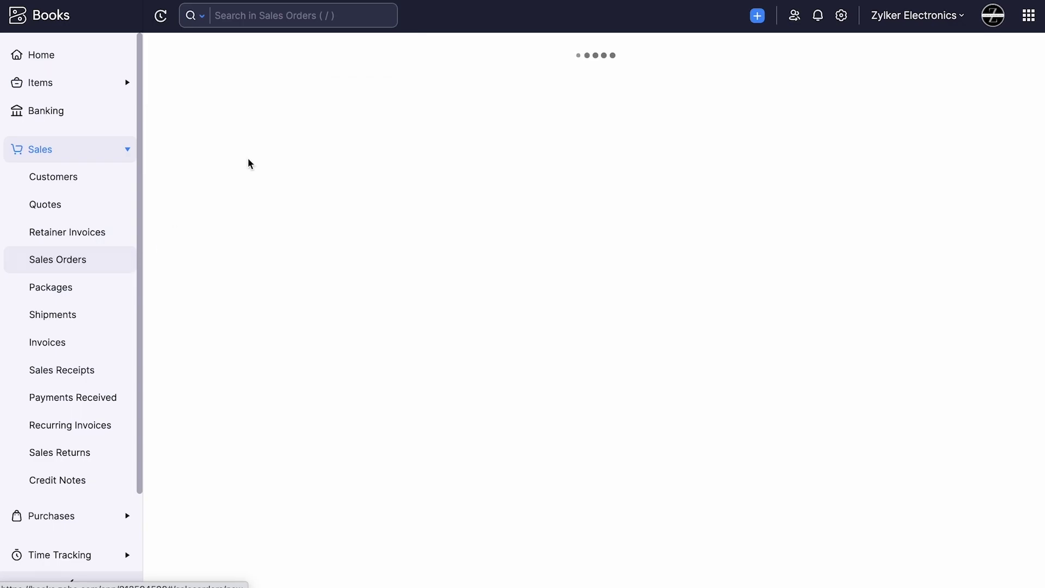
{"action": "left_click", "coordinate": [343, 112]}
{"action": "left_click", "coordinate": [334, 233]}
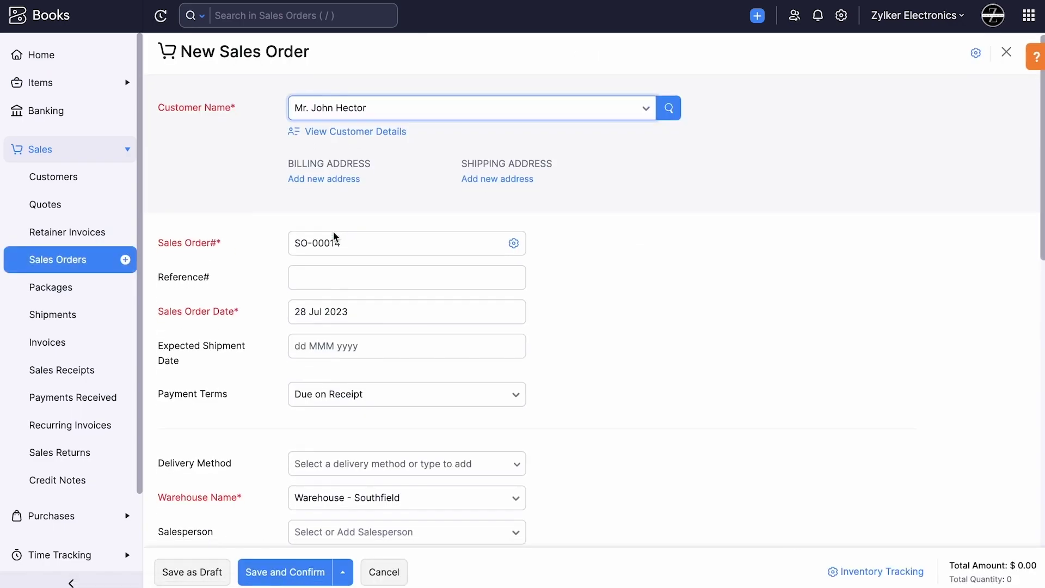
- Add Canon CLI-271XL (Cyan) and Dell XPS 13, one unit each, to the sales order and save it as a draft
{"action": "scroll", "coordinate": [334, 235], "scroll_direction": "down", "scroll_amount": 8}
{"action": "left_click", "coordinate": [326, 238]}
{"action": "left_click", "coordinate": [326, 294]}
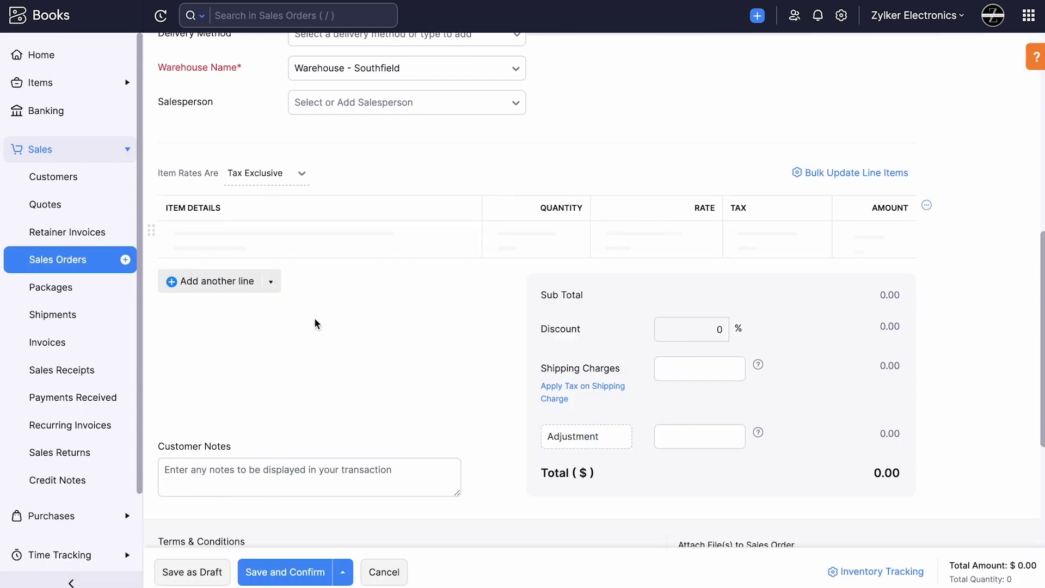
{"action": "left_click", "coordinate": [311, 343]}
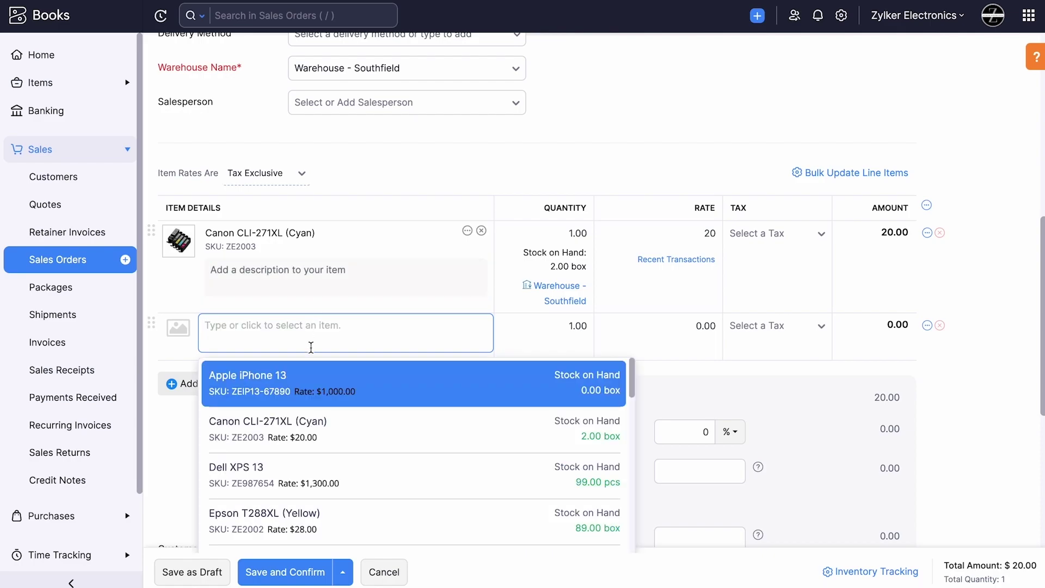
{"action": "left_click", "coordinate": [318, 479]}
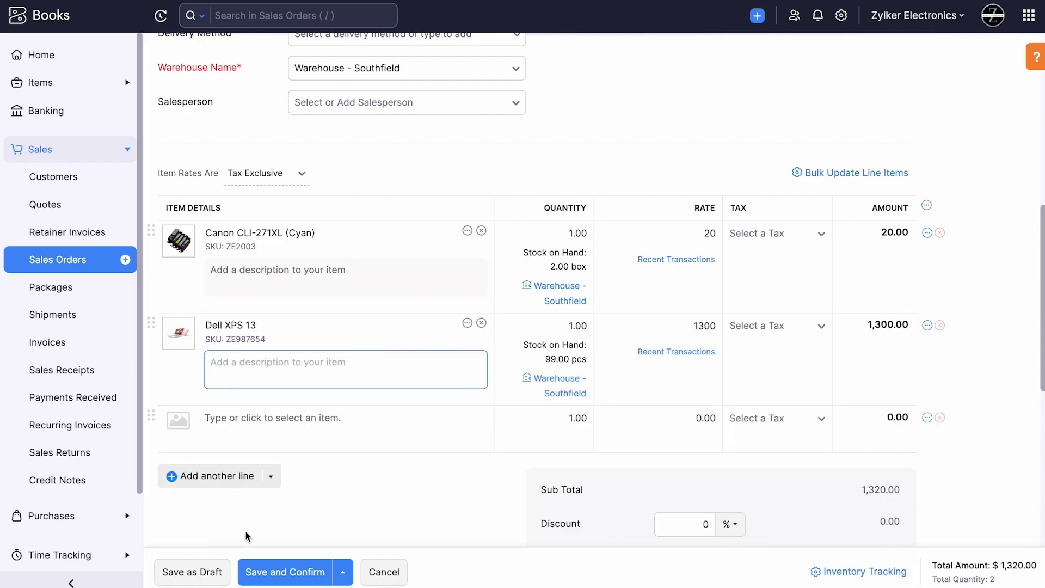
{"action": "left_click", "coordinate": [212, 566]}
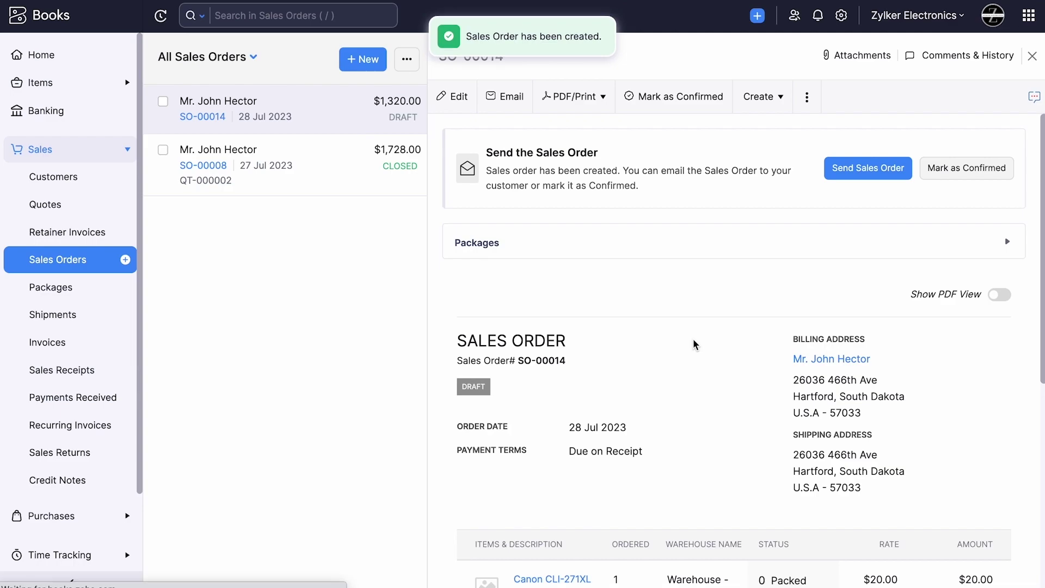
- Mark the draft sales order as confirmed by executing the sales order cycle, and refresh the cycle's status
{"action": "left_click", "coordinate": [955, 183]}
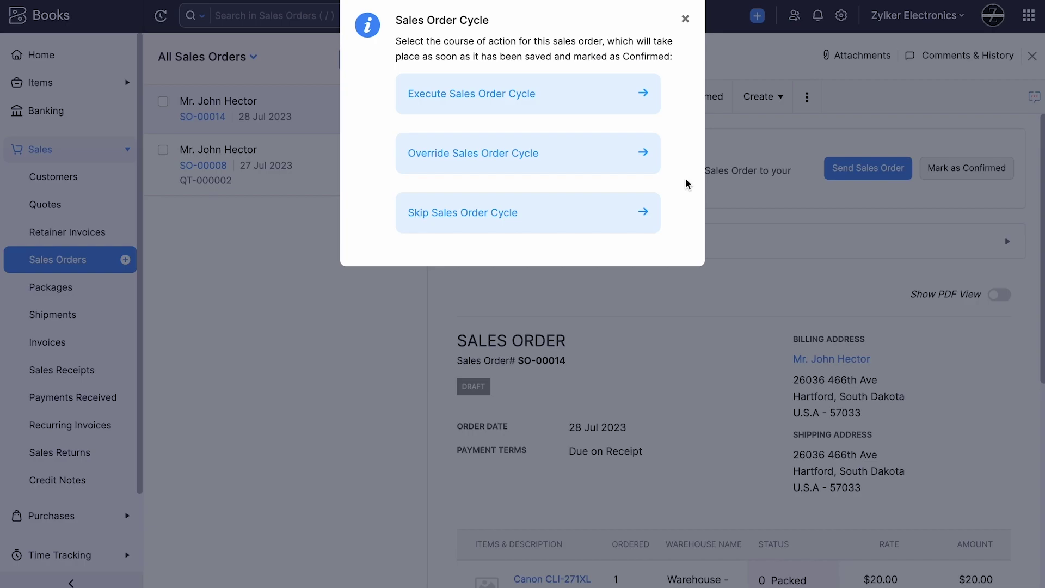
{"action": "left_click", "coordinate": [628, 92]}
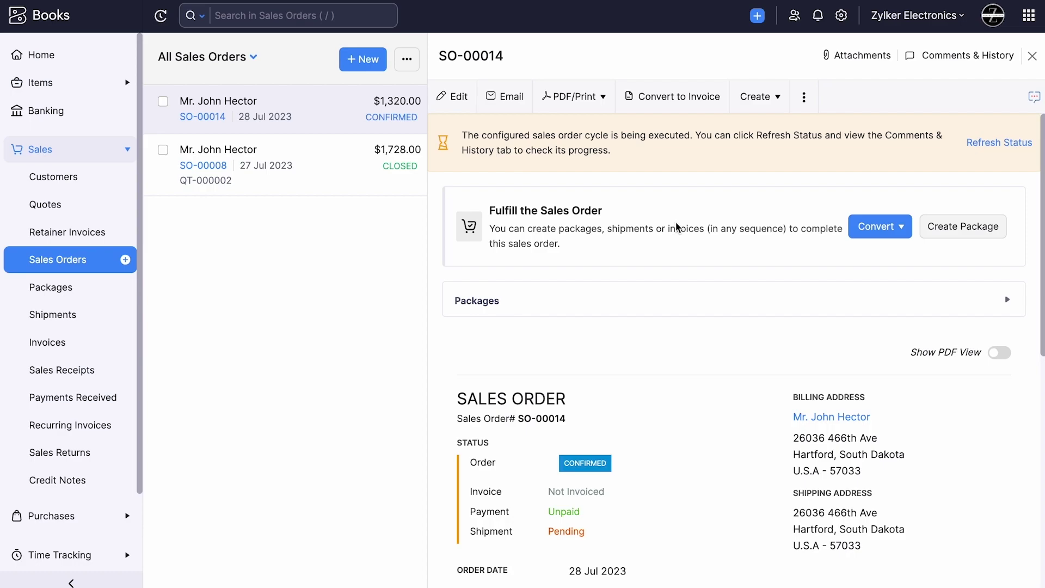
{"action": "left_click", "coordinate": [1018, 140]}
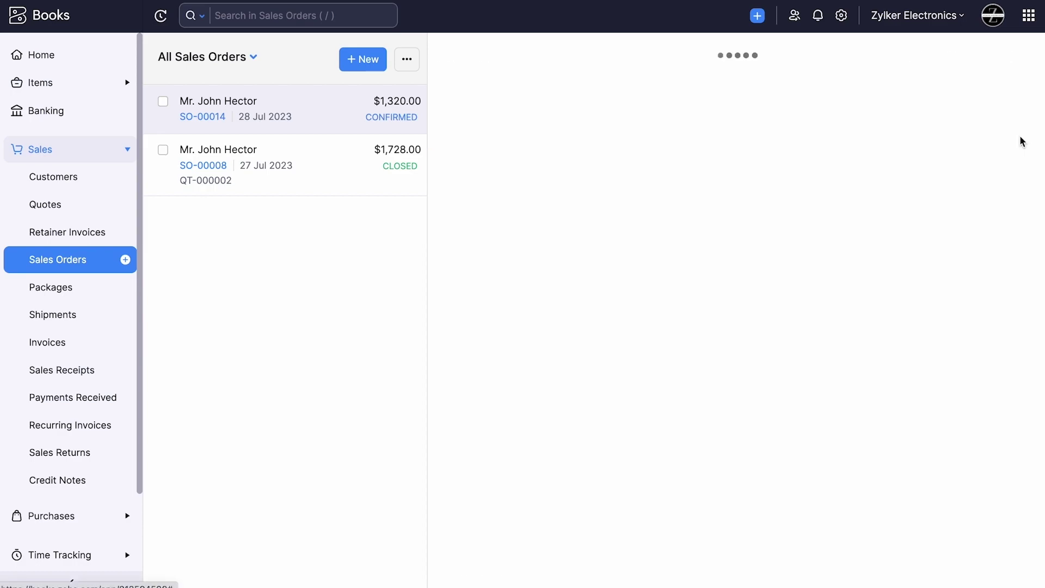
{"action": "left_click", "coordinate": [987, 141]}
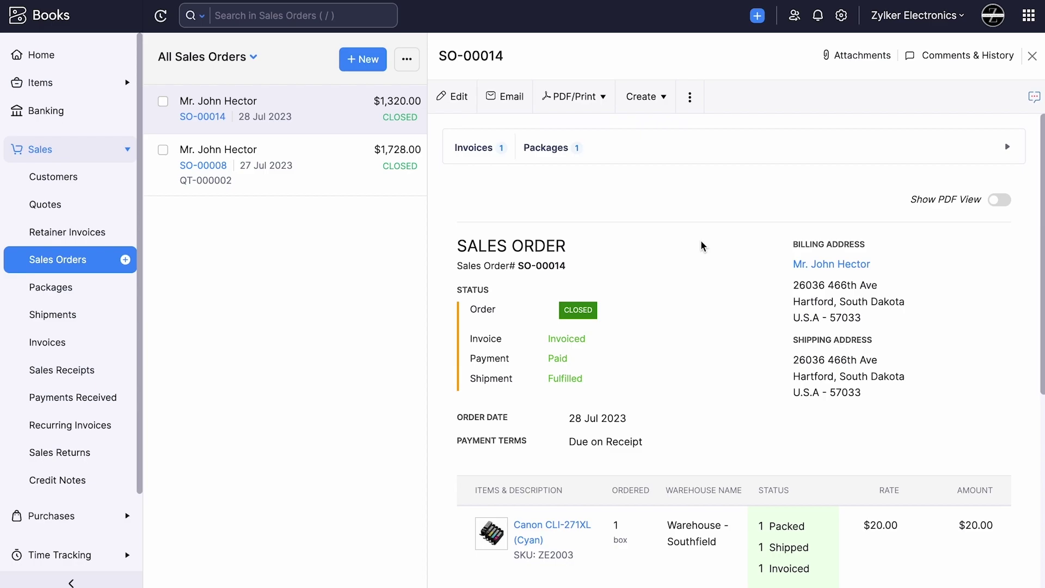
- Review the order's generated invoice and package, and check the packed, shipped and invoiced status of its line items
{"action": "left_click", "coordinate": [545, 148]}
{"action": "left_click", "coordinate": [490, 149]}
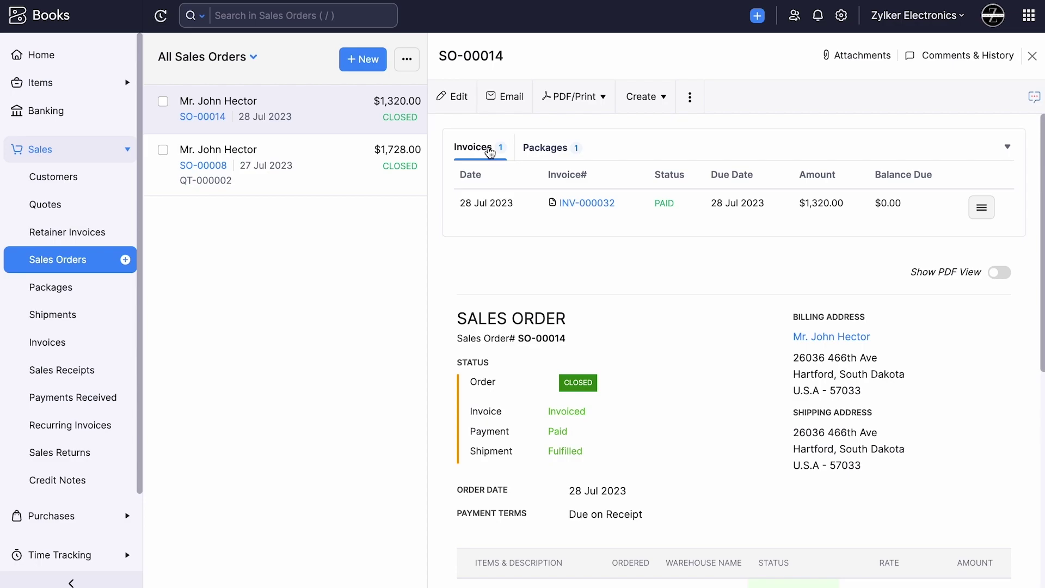
{"action": "left_click", "coordinate": [540, 147]}
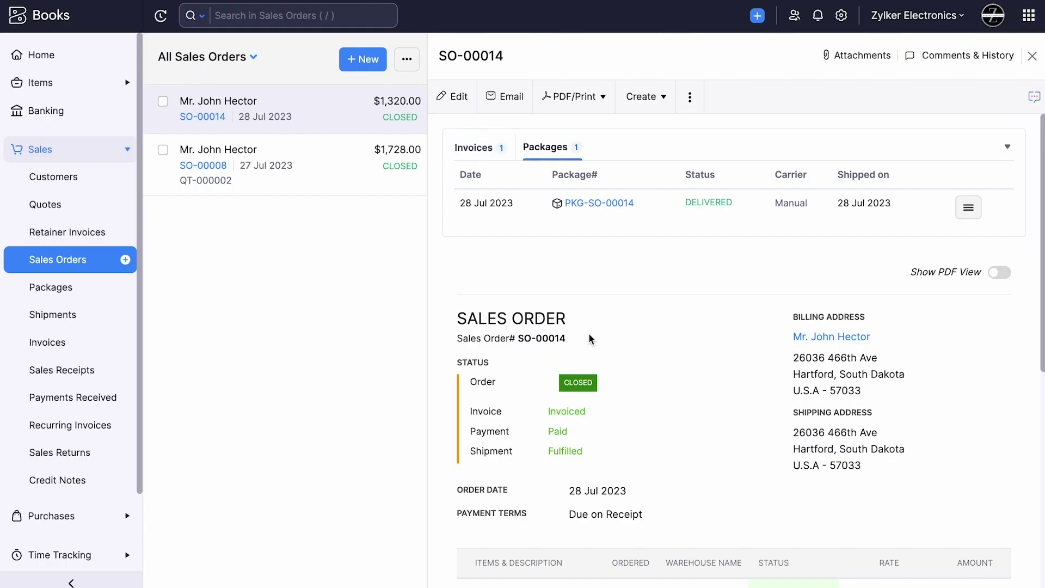
{"action": "scroll", "coordinate": [588, 332], "scroll_direction": "down", "scroll_amount": 6}
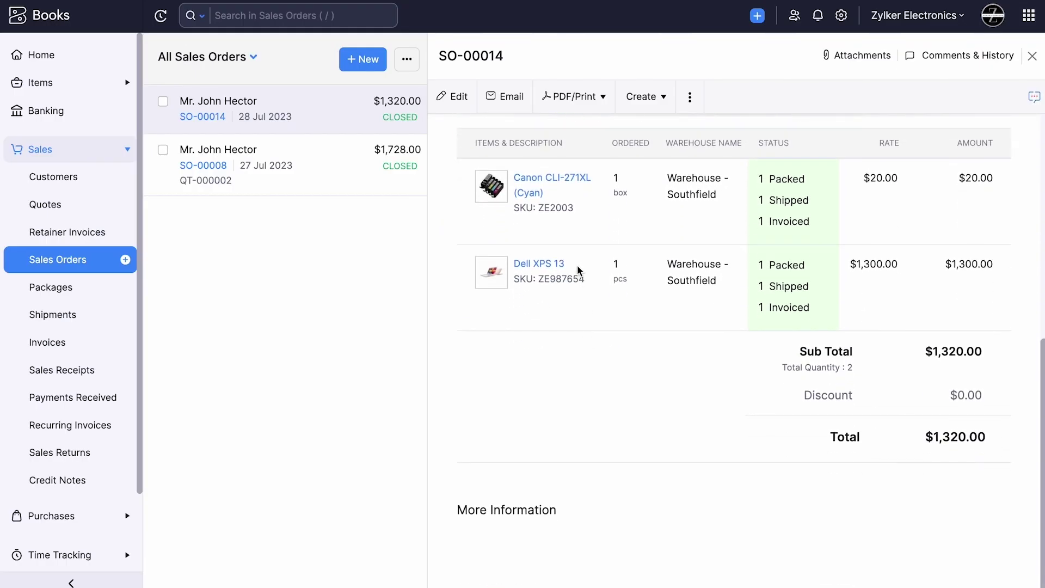
{"action": "left_click_drag", "start_coordinate": [576, 263], "coordinate": [514, 268]}
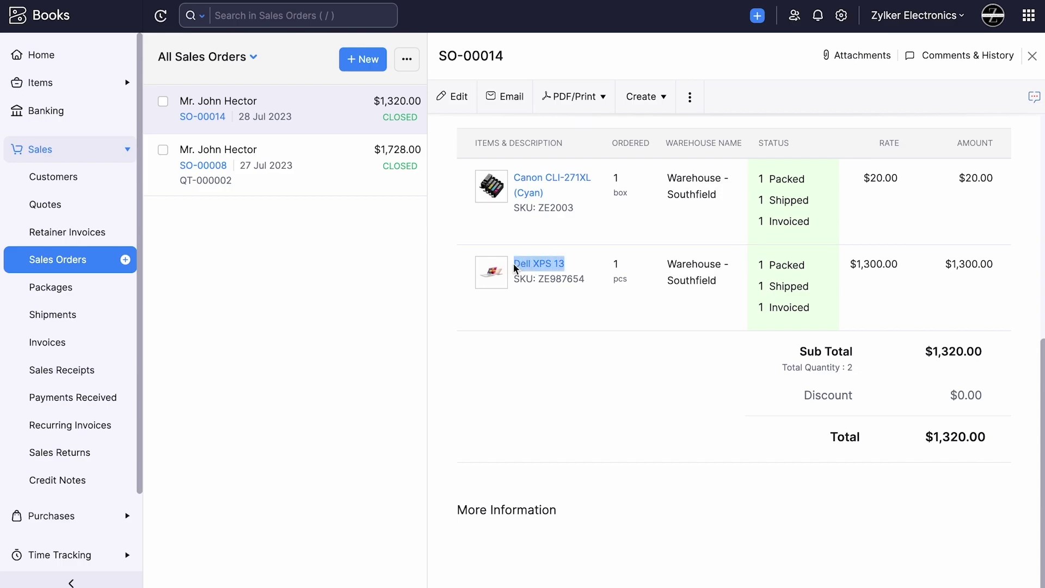
{"action": "left_click", "coordinate": [561, 412]}
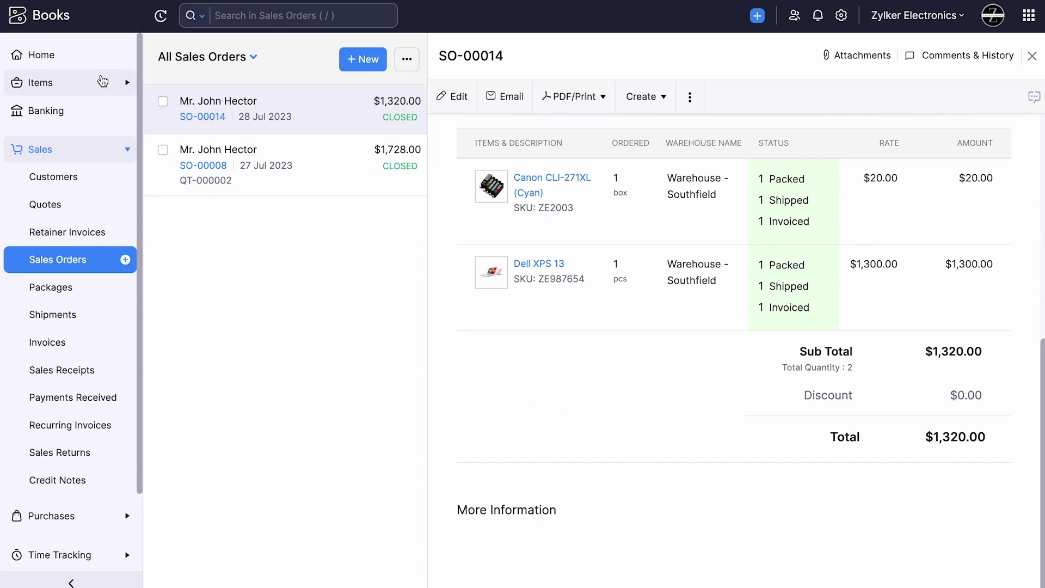
- Open the Dell XPS 13 item for editing and check its Returnable Item setting
{"action": "left_click", "coordinate": [128, 82]}
{"action": "left_click", "coordinate": [80, 111]}
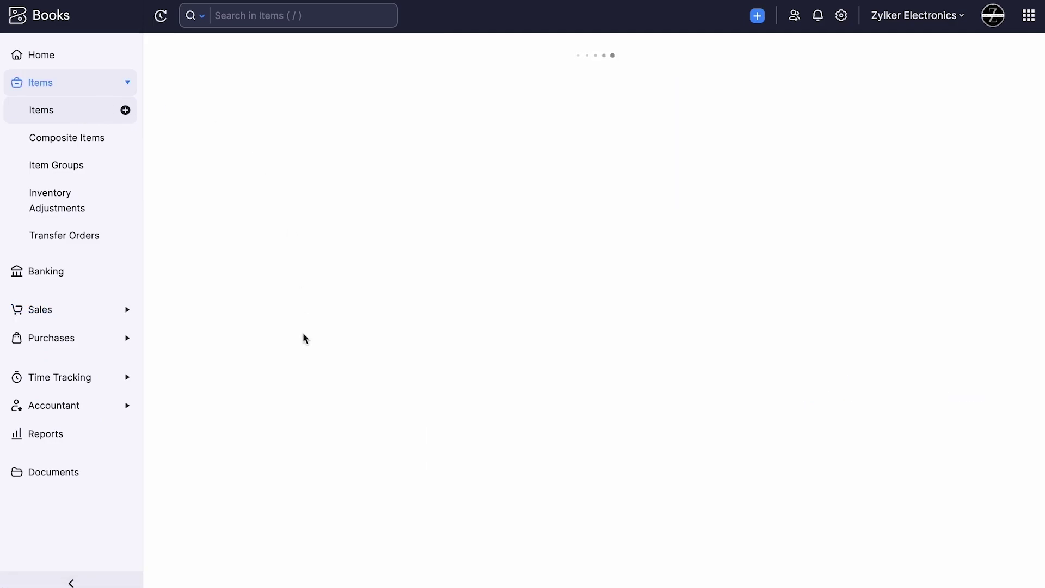
{"action": "left_click", "coordinate": [291, 246]}
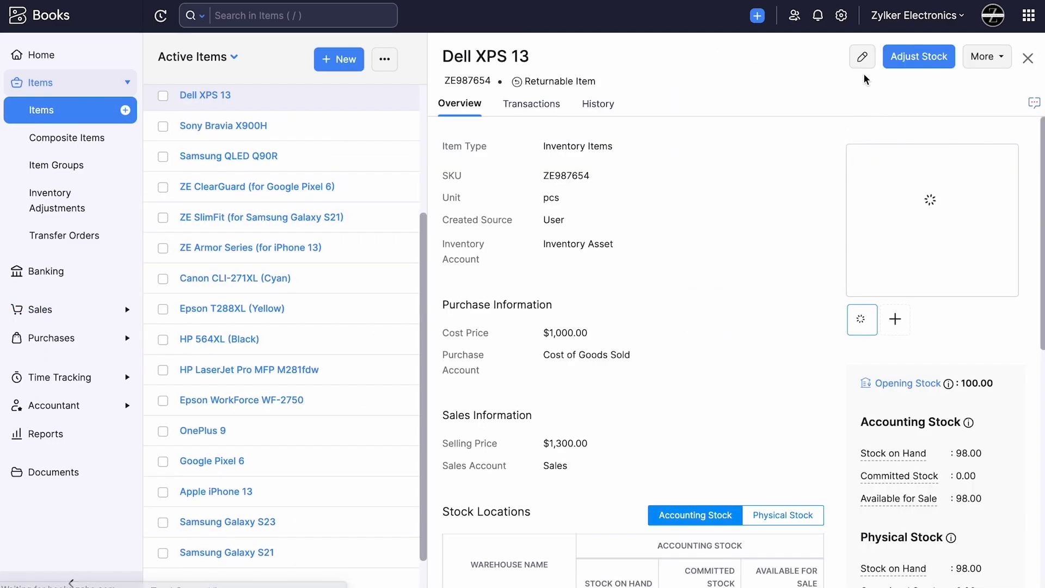
{"action": "left_click", "coordinate": [862, 56]}
{"action": "scroll", "coordinate": [350, 324], "scroll_direction": "down", "scroll_amount": 1}
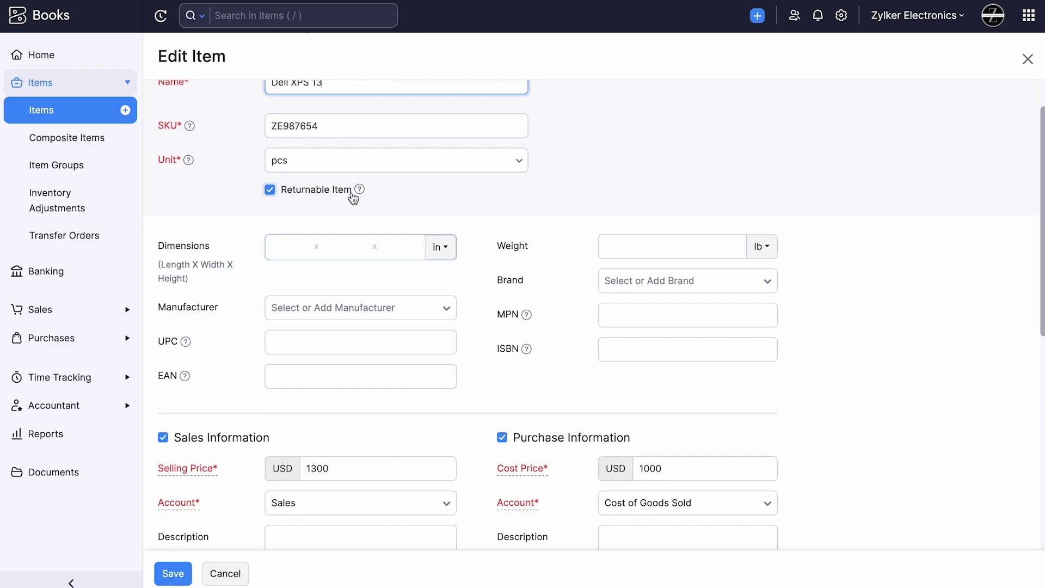
{"action": "left_click_drag", "start_coordinate": [353, 195], "coordinate": [285, 196]}
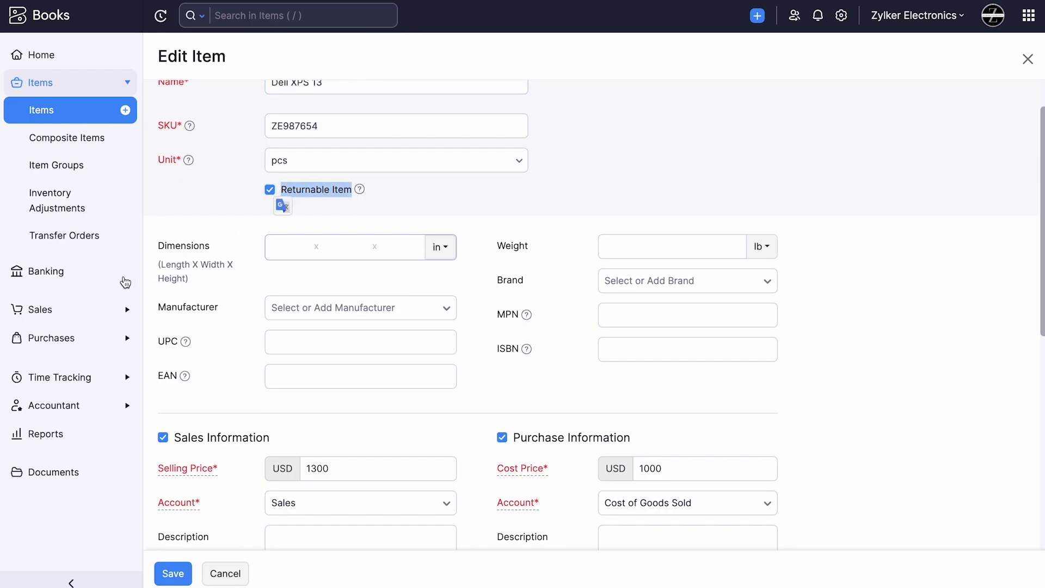
- Create a sales return from the newest sales order for only the Dell XPS 13, received at Warehouse - Southfield, and save it
{"action": "left_click", "coordinate": [65, 308]}
{"action": "left_click", "coordinate": [67, 263]}
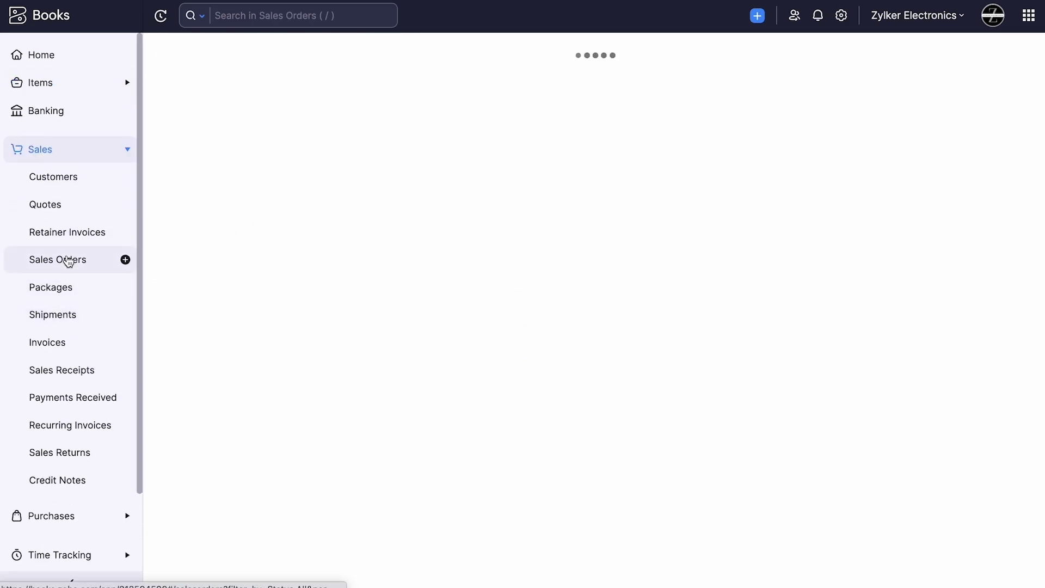
{"action": "left_click", "coordinate": [450, 131]}
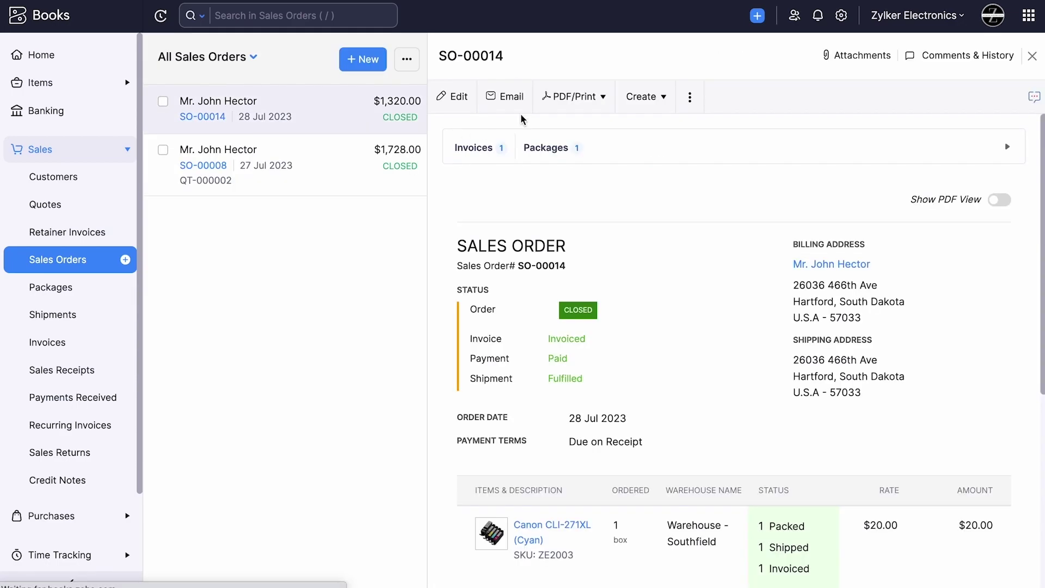
{"action": "left_click", "coordinate": [649, 98]}
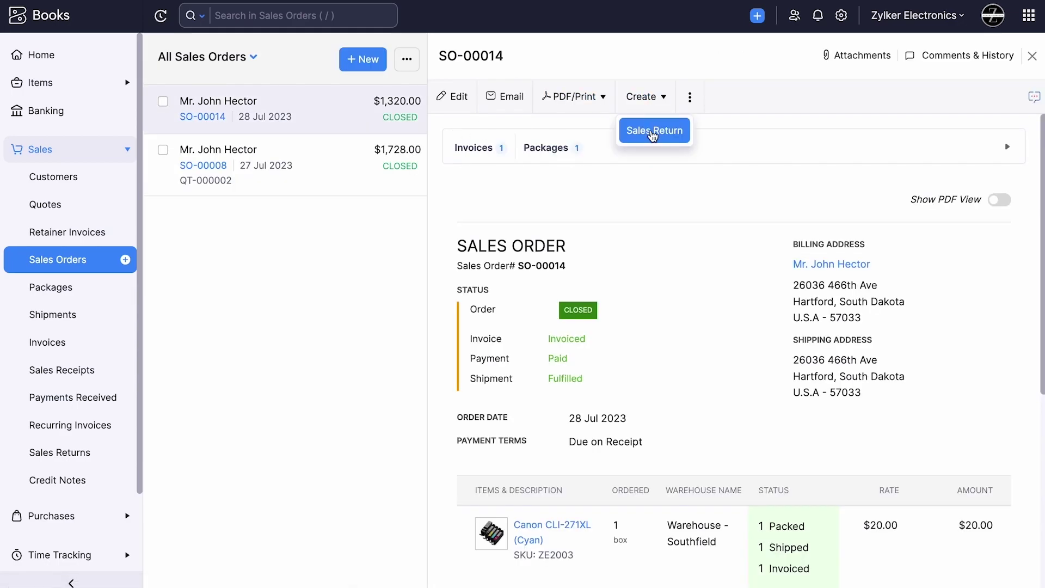
{"action": "left_click", "coordinate": [653, 134]}
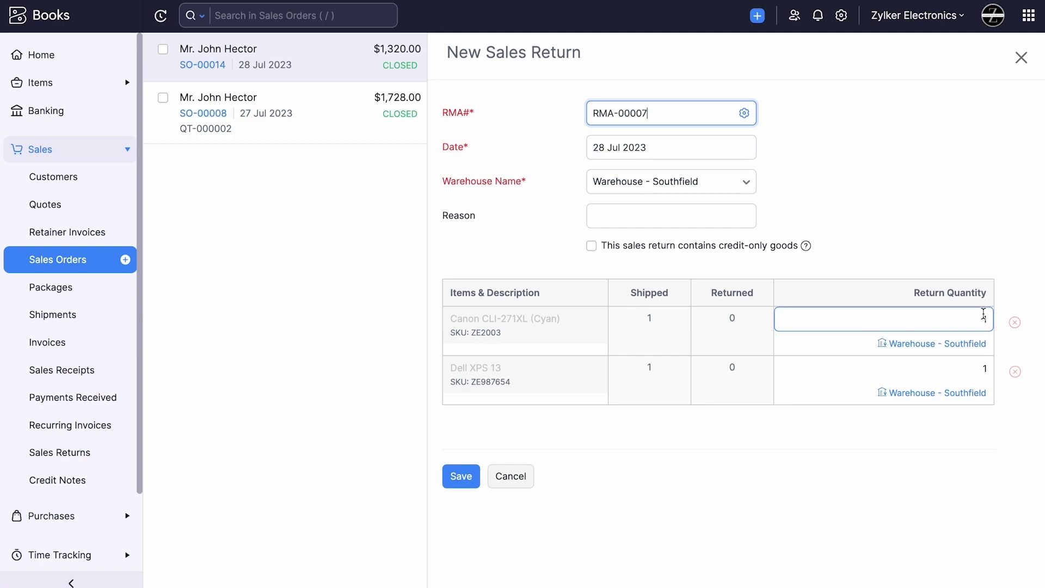
{"action": "left_click", "coordinate": [1015, 323]}
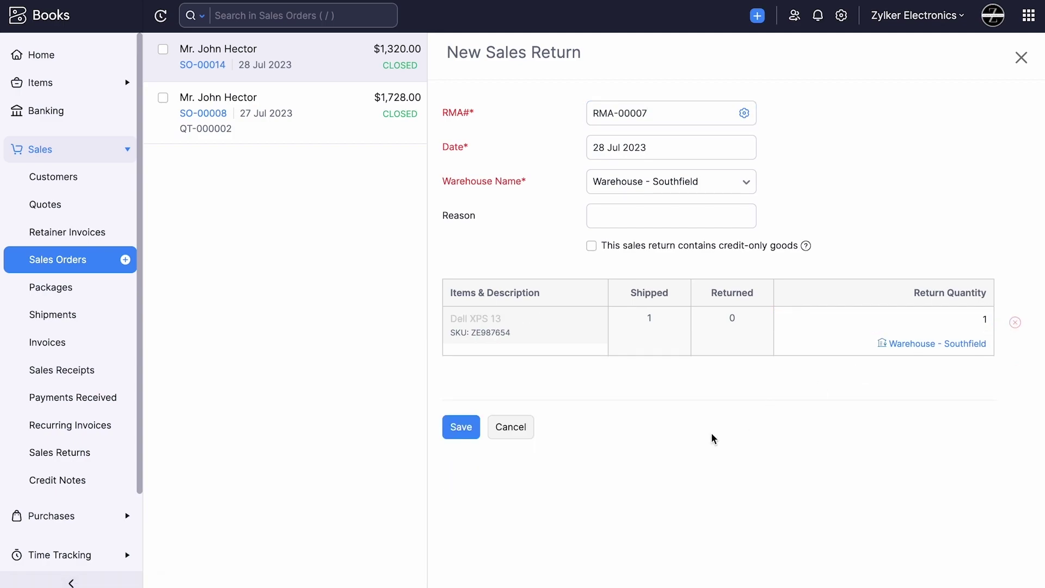
{"action": "left_click", "coordinate": [658, 190]}
{"action": "left_click", "coordinate": [657, 243]}
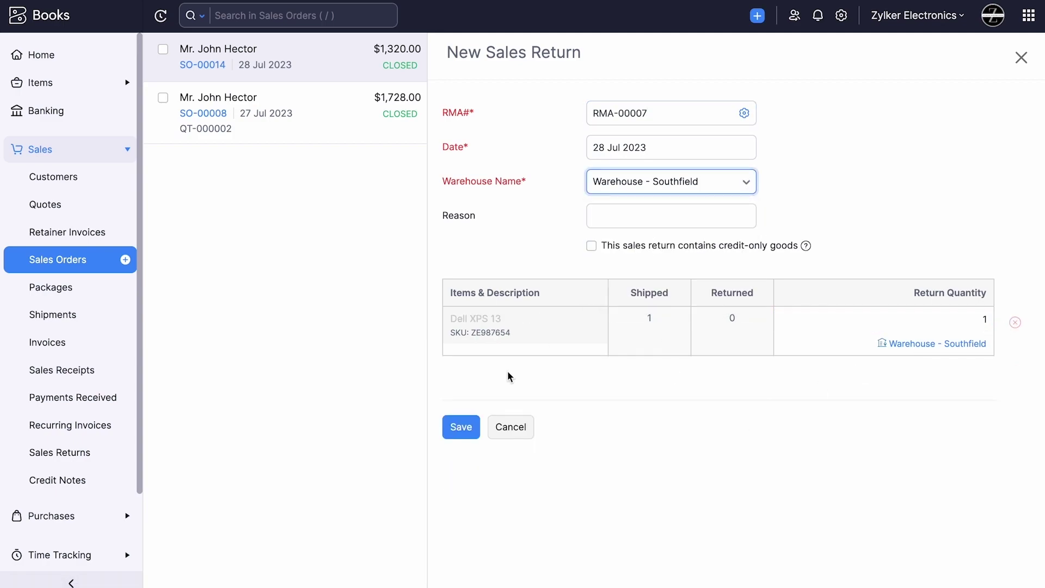
{"action": "left_click", "coordinate": [457, 432]}
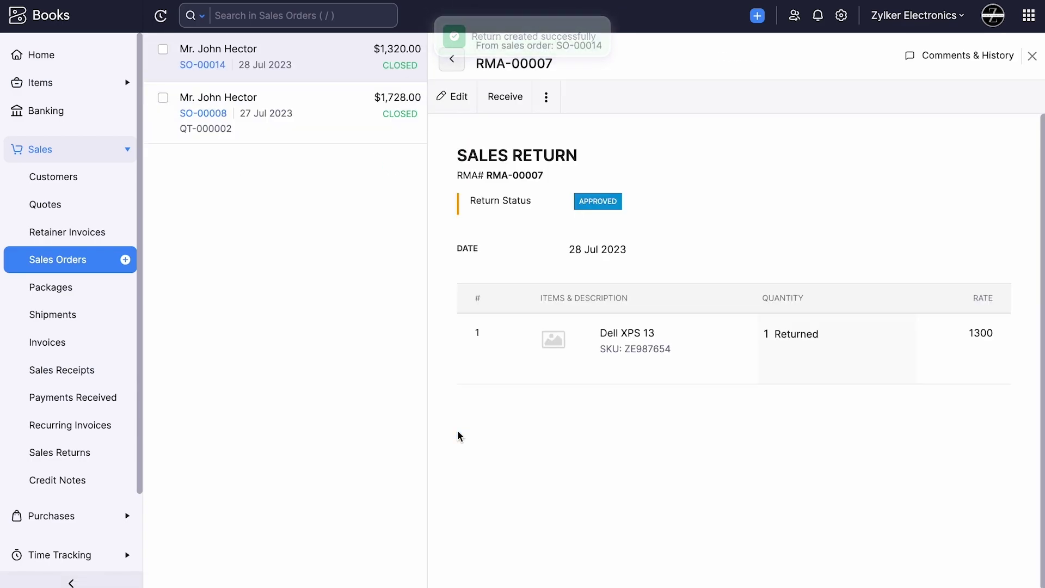
- Record the receipt of 1 returned Dell XPS 13 and reopen the sales return
{"action": "left_click", "coordinate": [514, 105]}
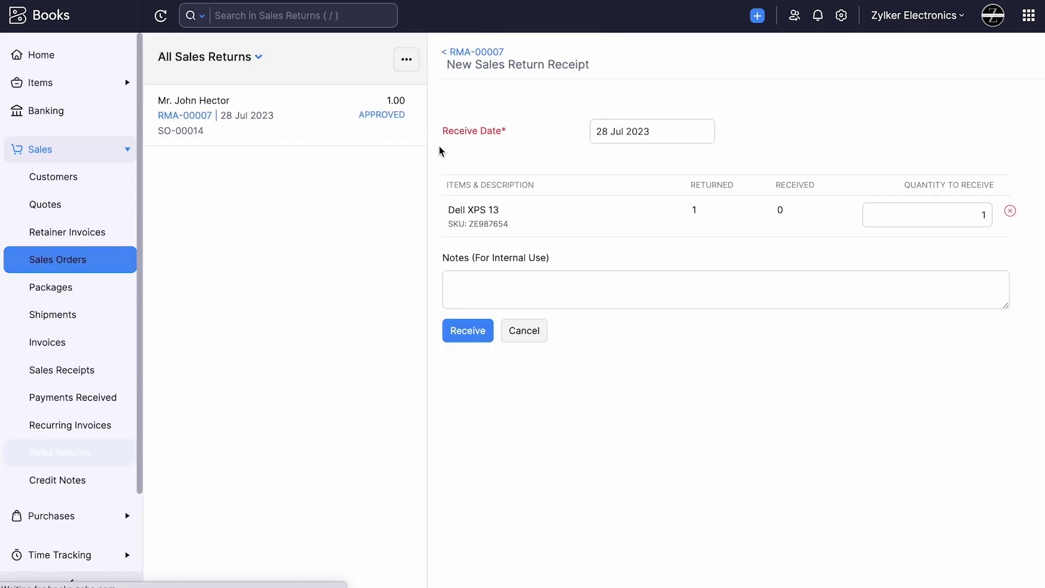
{"action": "left_click", "coordinate": [472, 328]}
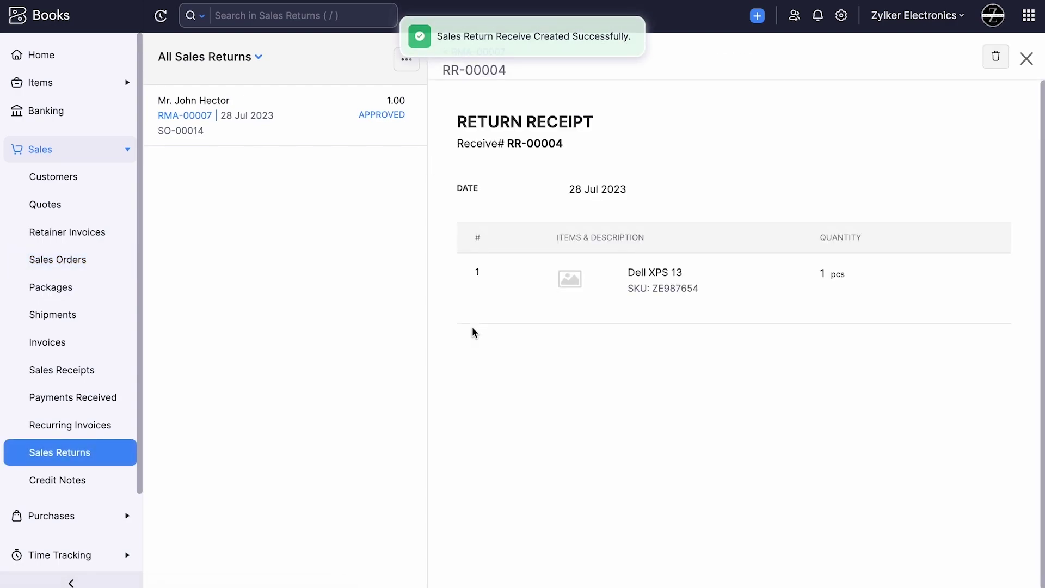
{"action": "left_click", "coordinate": [328, 127]}
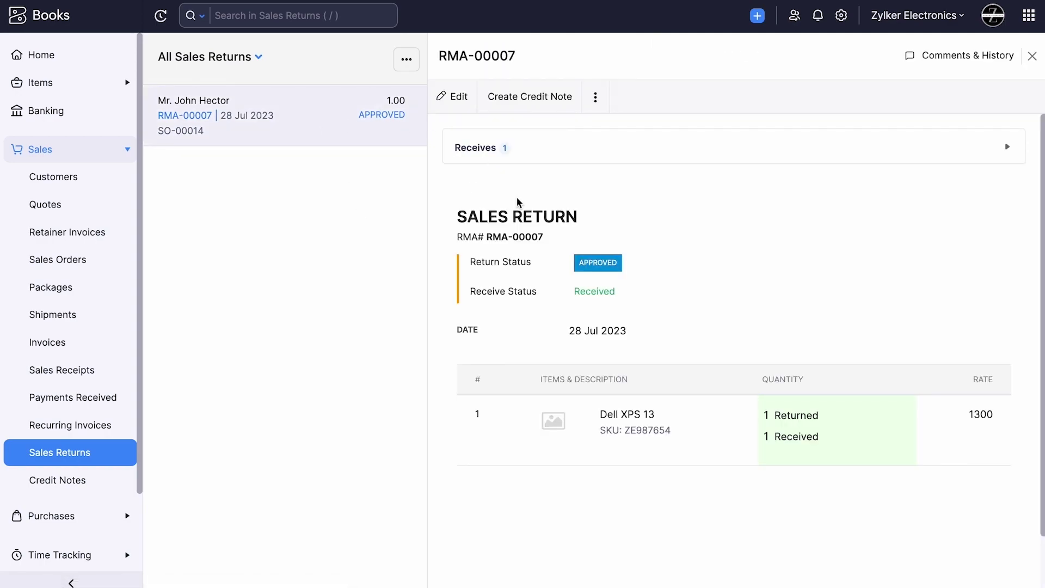
- Create a credit note from the sales return for the Dell XPS 13 at a rate of 1300 and save it as open
{"action": "left_click", "coordinate": [532, 96]}
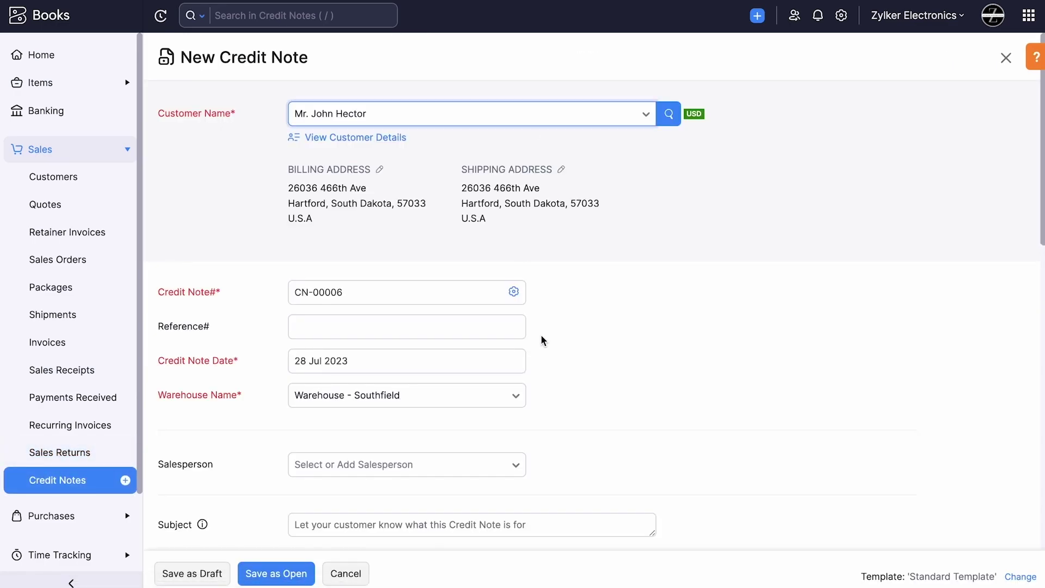
{"action": "scroll", "coordinate": [540, 339], "scroll_direction": "down", "scroll_amount": 6}
{"action": "left_click", "coordinate": [684, 298]}
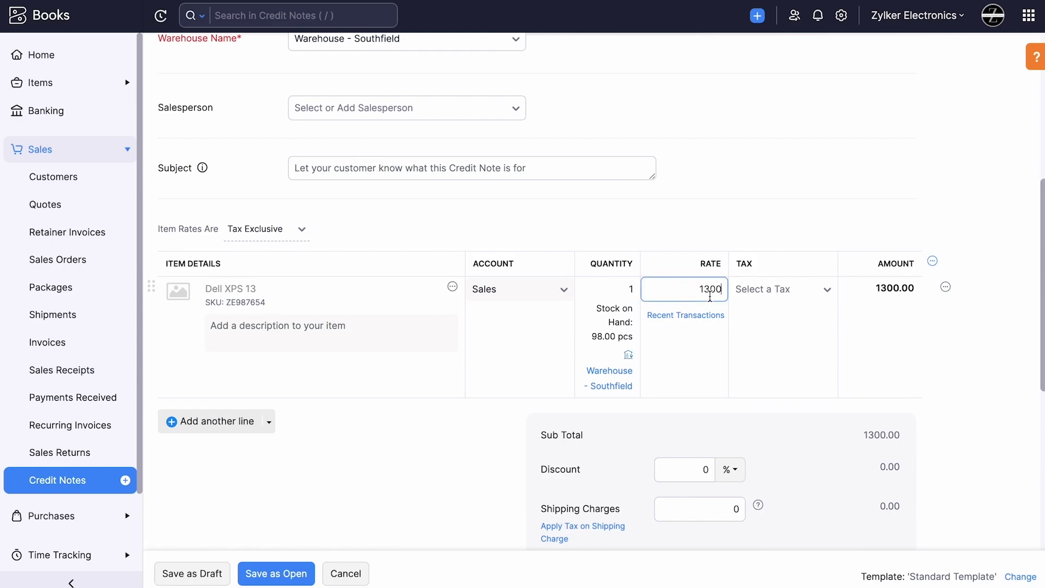
{"action": "left_click_drag", "start_coordinate": [722, 288], "coordinate": [695, 285]}
{"action": "left_click", "coordinate": [294, 574]}
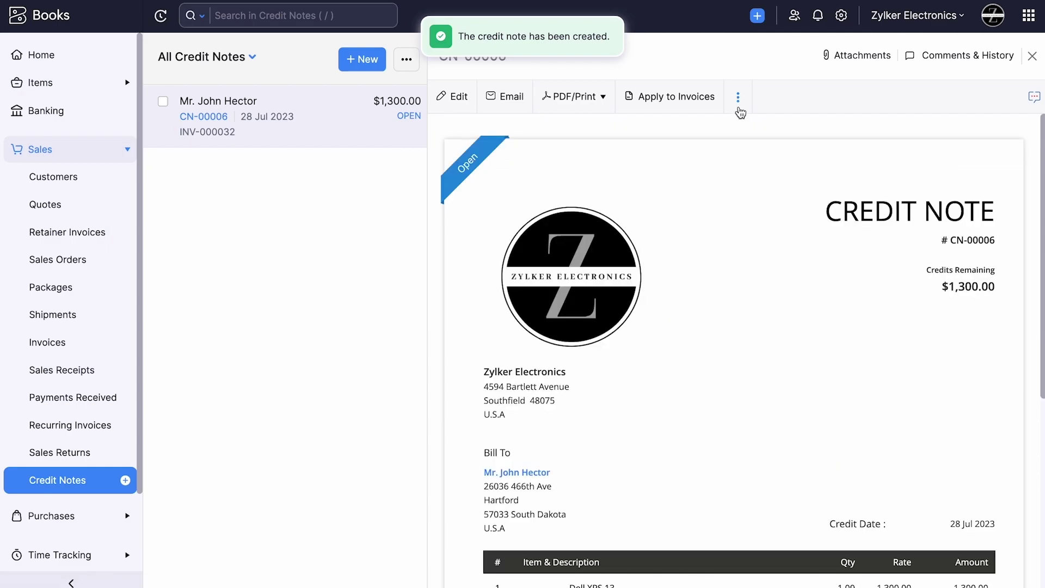
- Start a refund for the open credit note and open the choice of account it is paid from
{"action": "left_click", "coordinate": [739, 110]}
{"action": "left_click", "coordinate": [739, 137]}
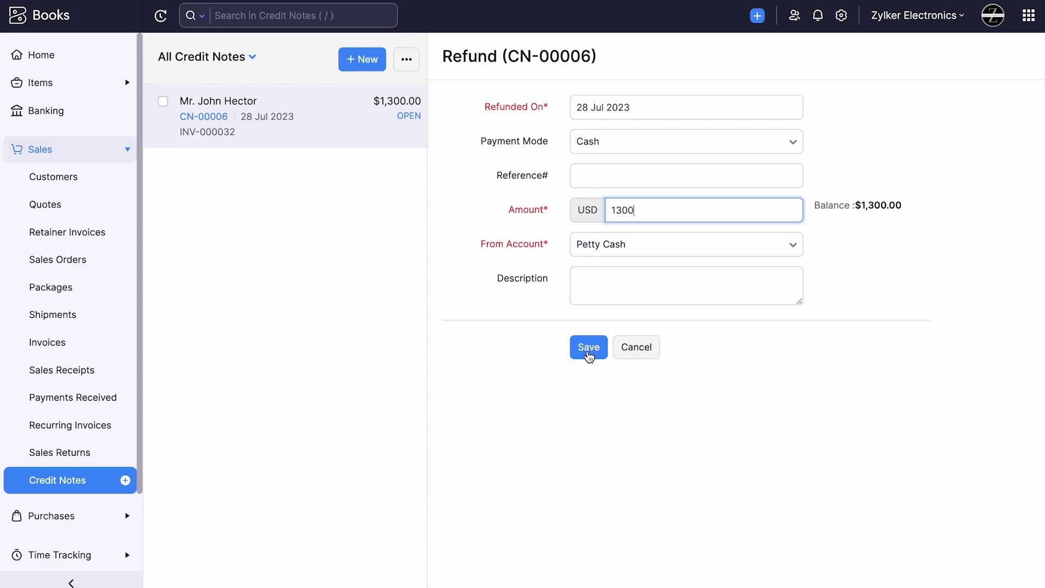
{"action": "left_click", "coordinate": [601, 249]}
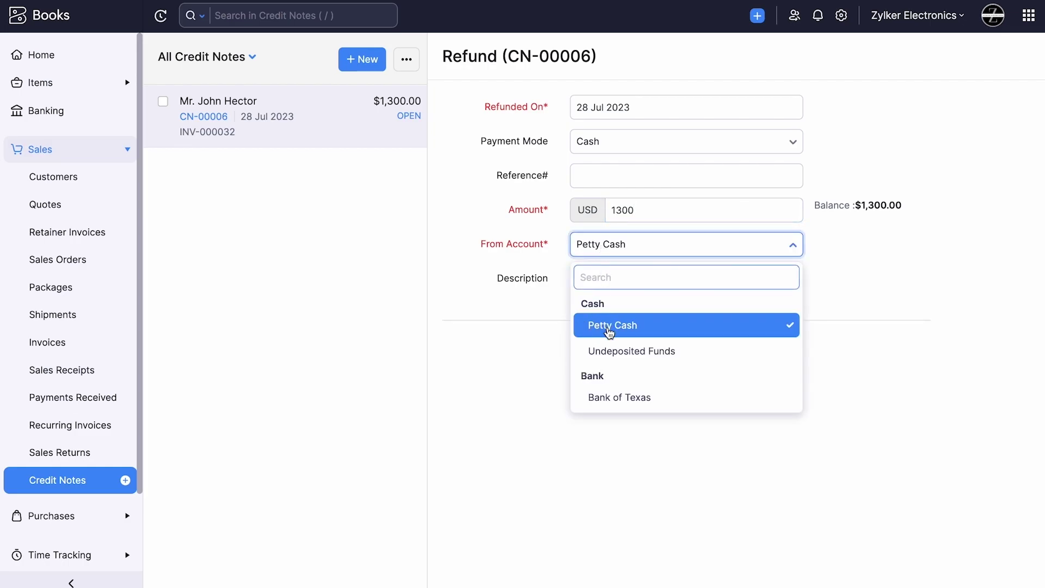